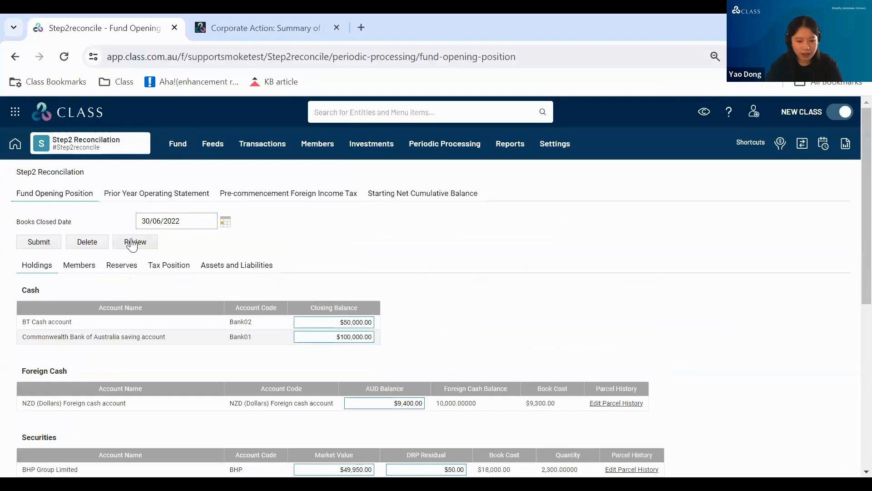
# Step: Review the fund opening position, examining the difference between member balance and total assets and the total investments and accruals
pyautogui.click(131, 241)
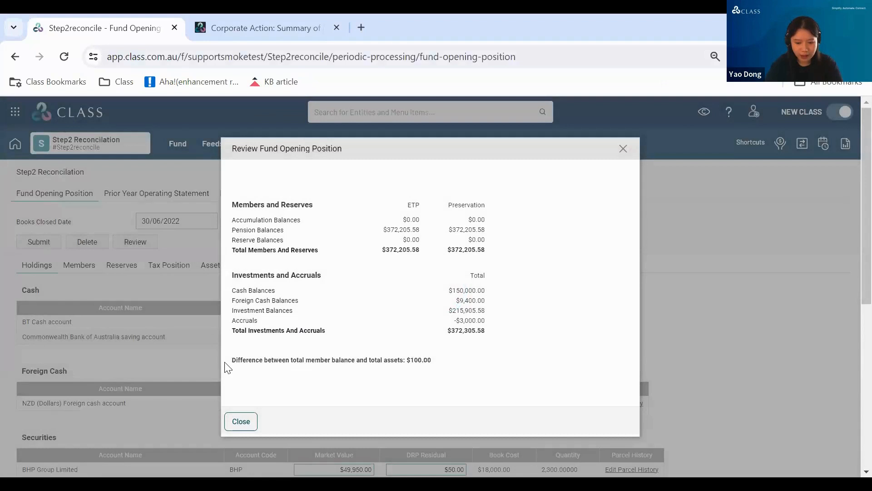
pyautogui.moveTo(226, 362); pyautogui.dragTo(253, 361)
pyautogui.moveTo(327, 362); pyautogui.dragTo(477, 364)
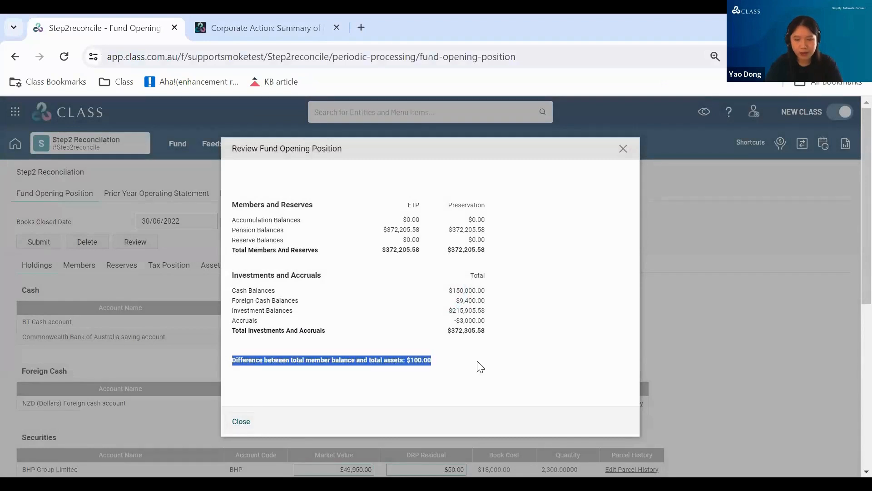
pyautogui.click(453, 360)
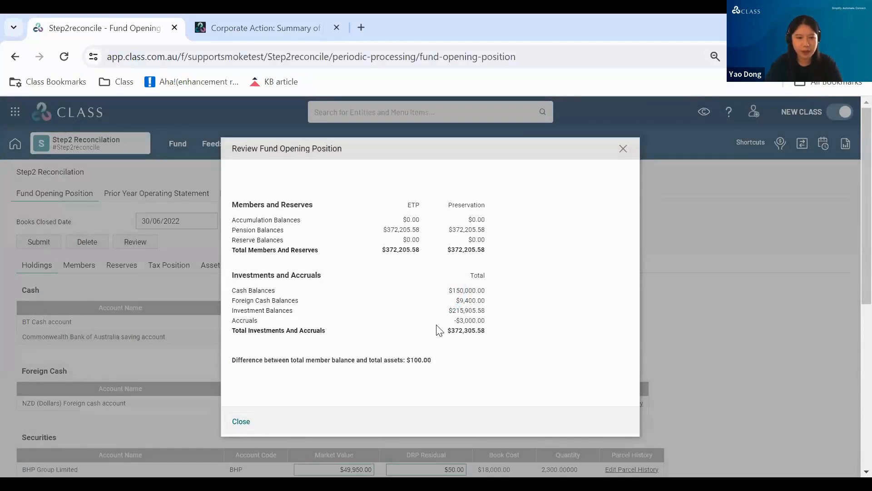
pyautogui.moveTo(230, 270); pyautogui.dragTo(447, 331)
pyautogui.click(484, 331)
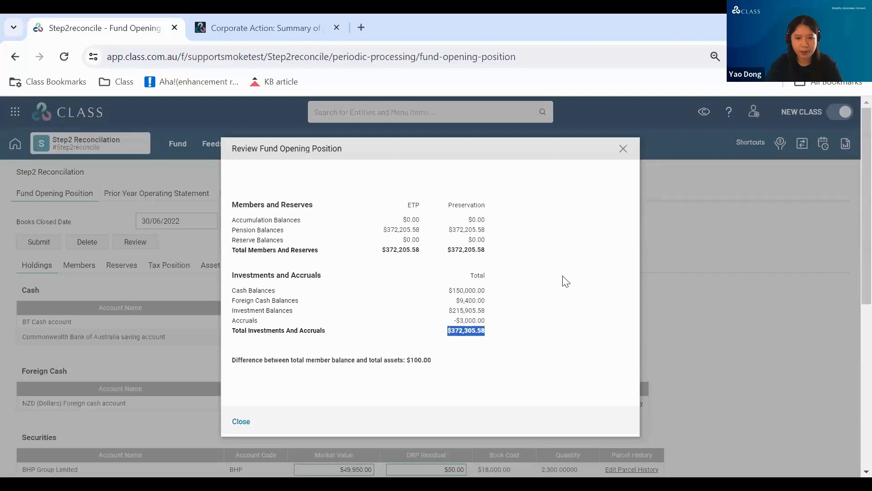
pyautogui.click(622, 151)
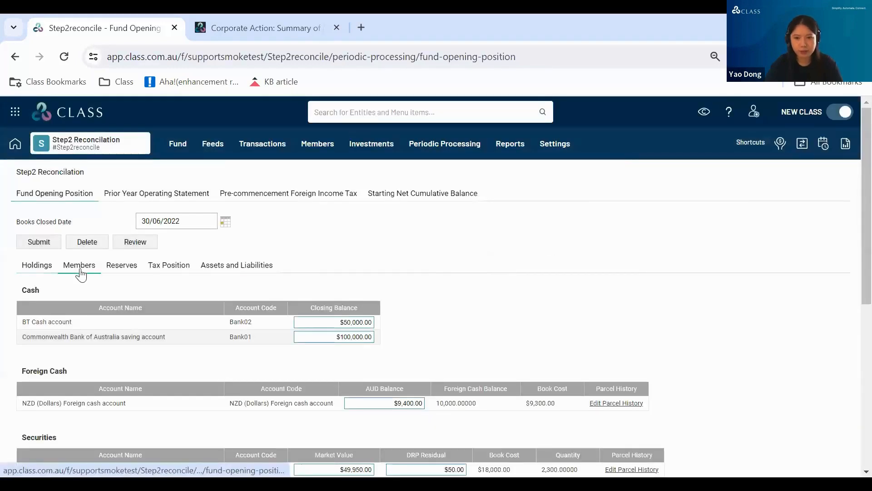
# Step: Examine the opening cash, foreign cash, securities, property and other investment holdings, including the DRP residuals of the securities
pyautogui.scroll(-2, 349, 289)
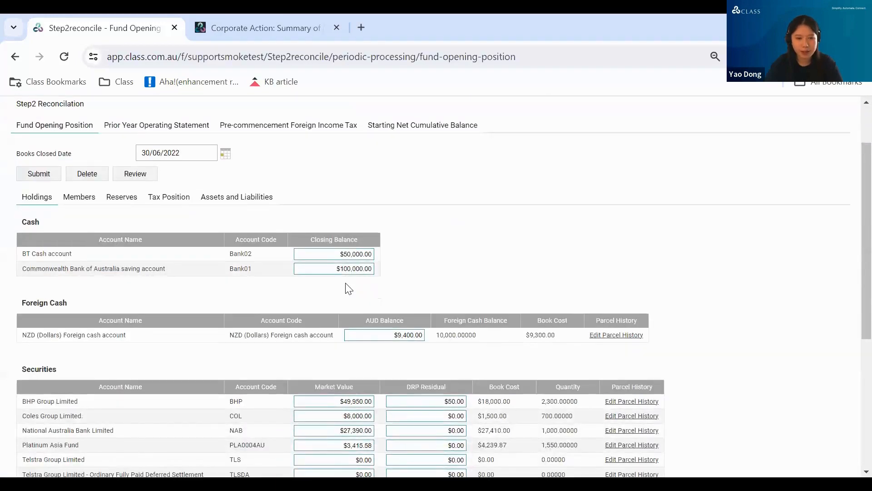
pyautogui.scroll(-3, 349, 289)
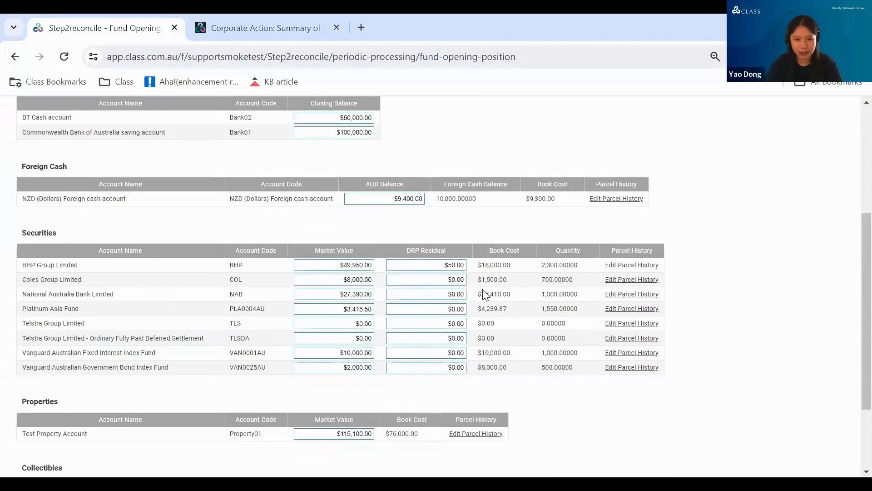
pyautogui.moveTo(398, 250); pyautogui.dragTo(443, 251)
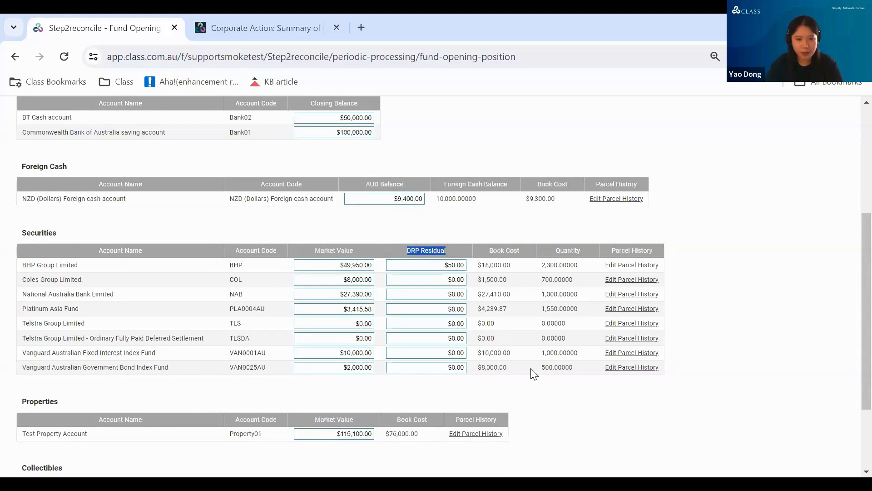
pyautogui.scroll(2, 534, 374)
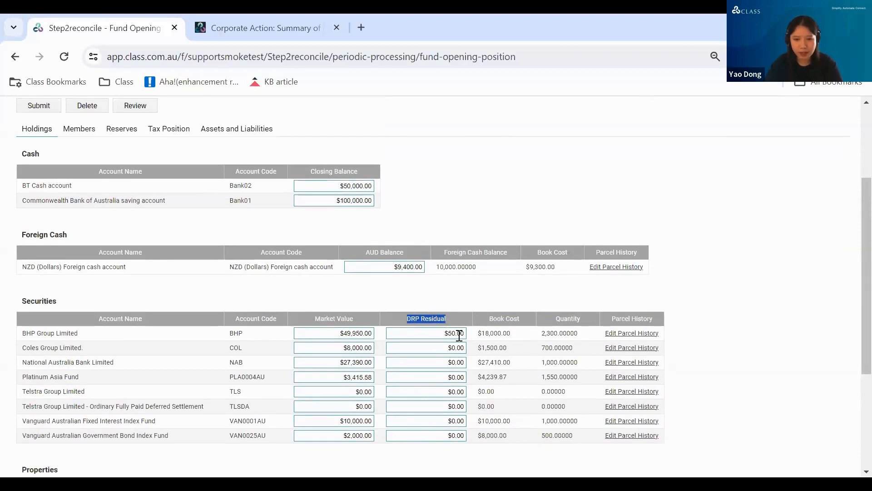
pyautogui.scroll(-3, 450, 359)
pyautogui.scroll(-1, 447, 370)
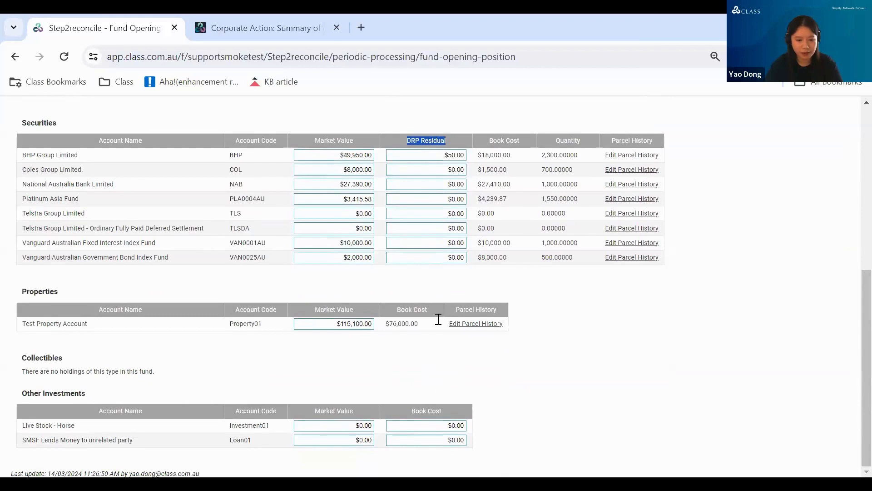
pyautogui.scroll(6, 477, 231)
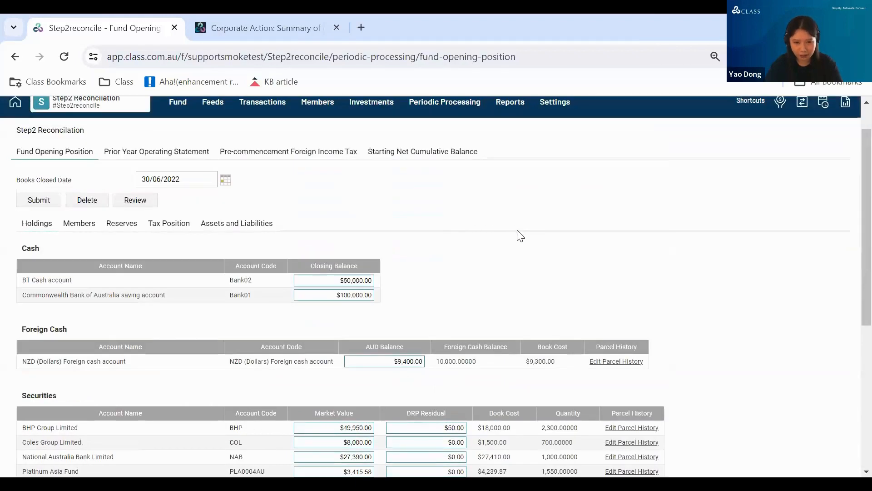
# Step: Set the Tax Free ETP component of the member's Pension02 account to $5,200.00
pyautogui.click(89, 225)
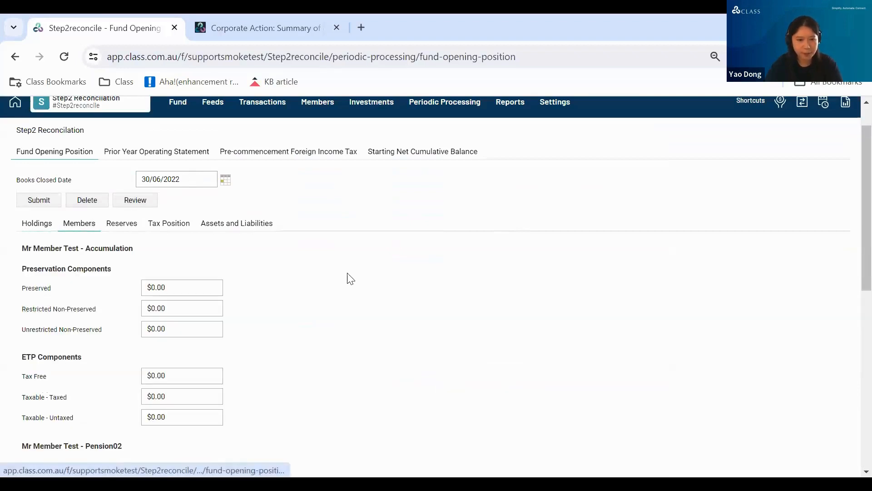
pyautogui.scroll(-2, 352, 276)
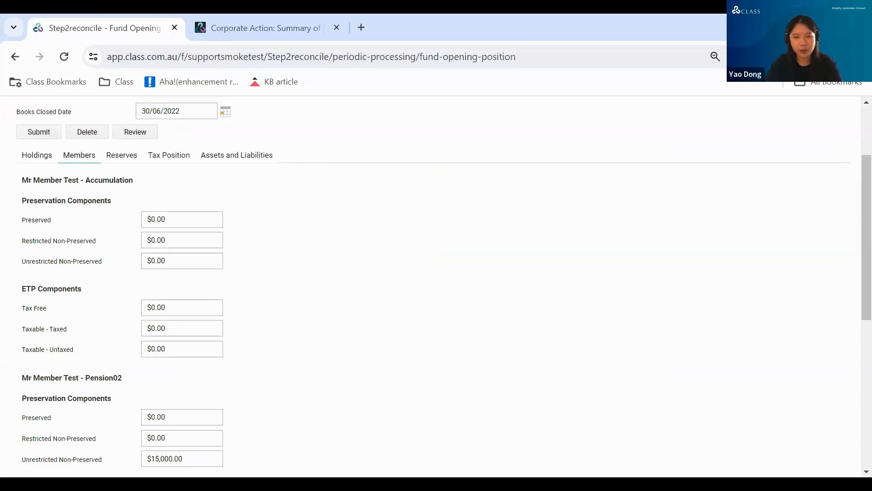
pyautogui.scroll(-3, 296, 320)
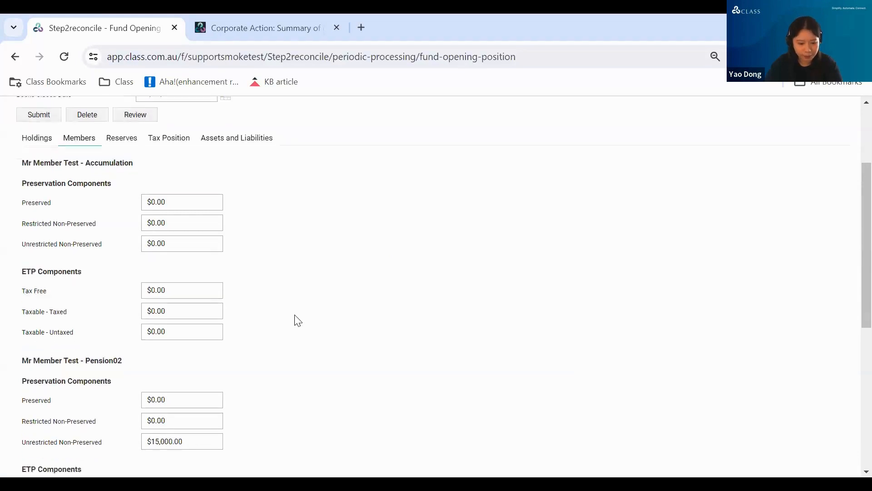
pyautogui.moveTo(83, 247); pyautogui.dragTo(144, 247)
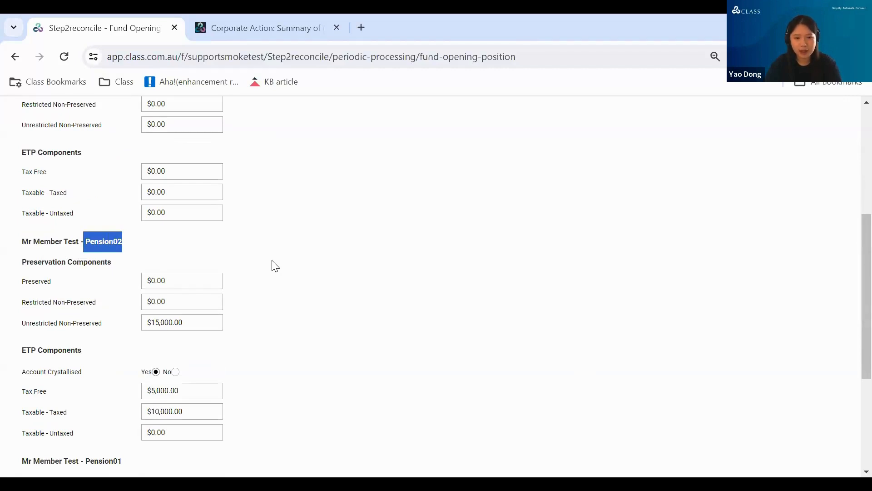
pyautogui.scroll(-1, 273, 265)
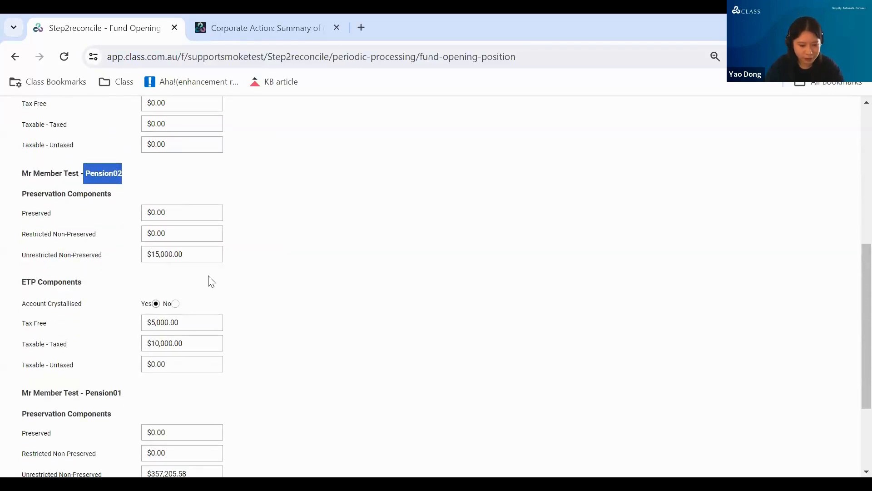
pyautogui.click(159, 323)
pyautogui.press('BackSpace')
pyautogui.write('2')
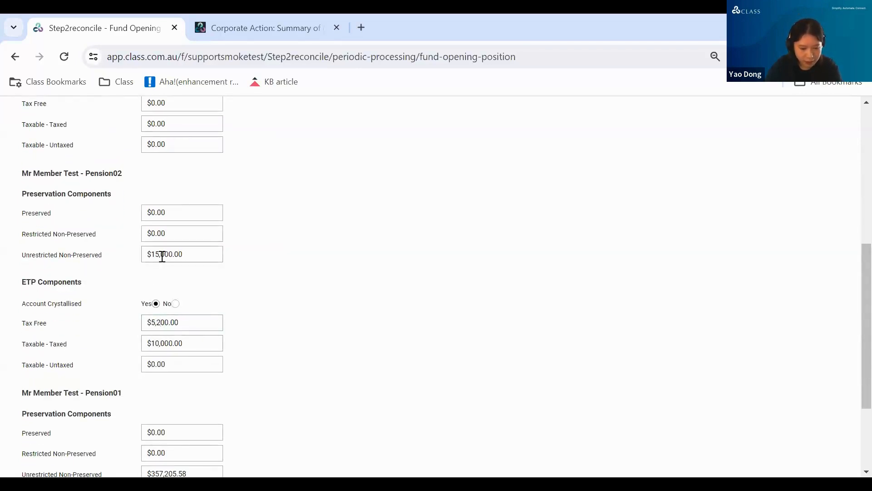
# Step: Set Pension02's Unrestricted Non-Preserved component to $15,200.00 and submit the fund opening position
pyautogui.moveTo(159, 254); pyautogui.dragTo(165, 254)
pyautogui.write('2')
pyautogui.click(241, 264)
pyautogui.scroll(6, 258, 278)
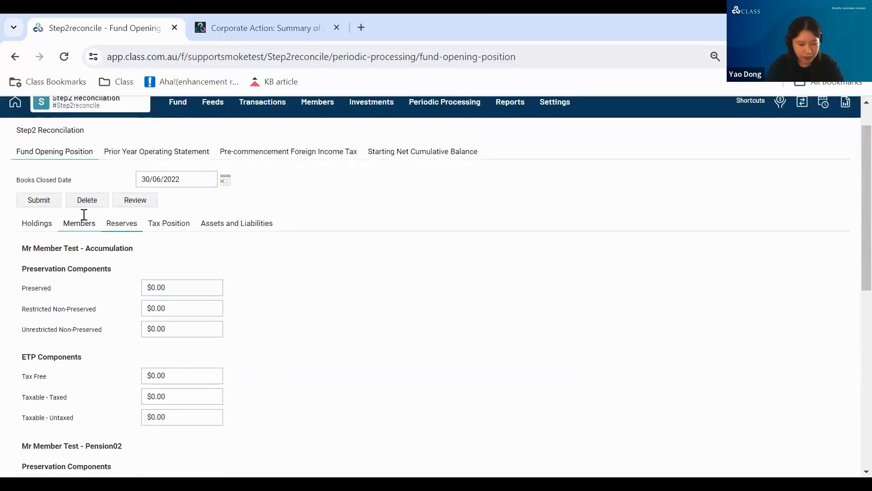
pyautogui.click(78, 223)
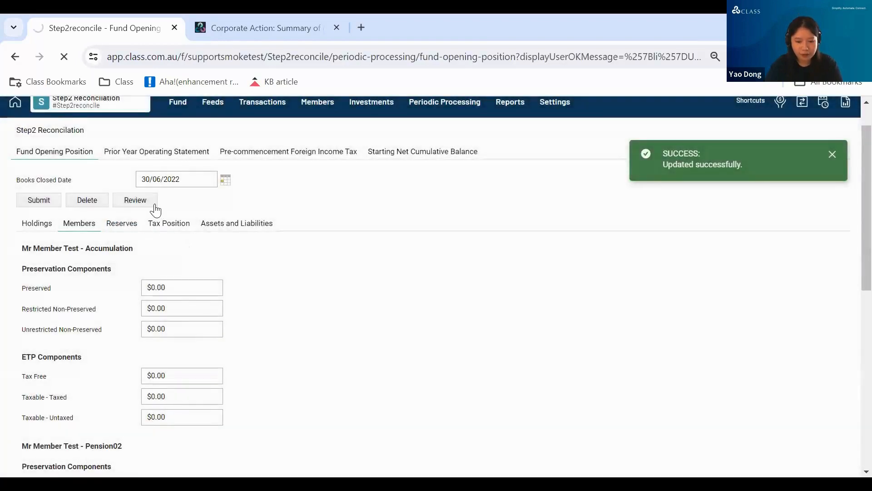
# Step: Review the updated fund opening position, comparing total members and reserves with total investments and accruals
pyautogui.click(147, 203)
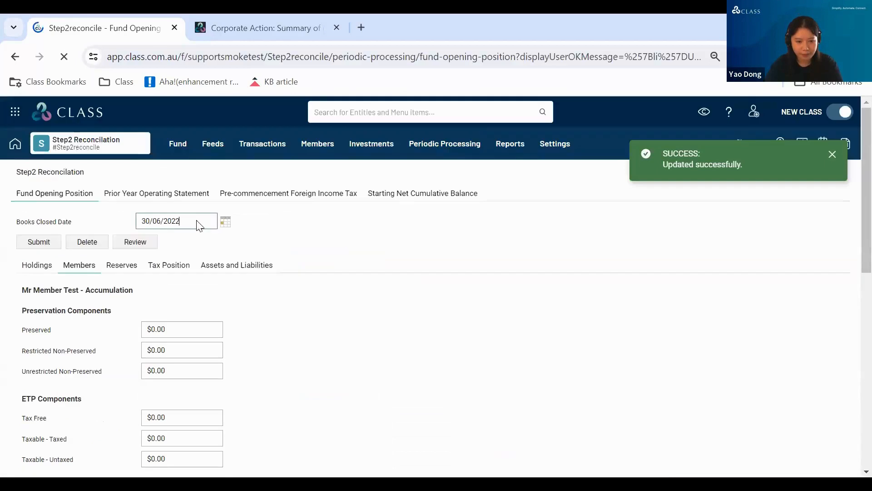
pyautogui.click(135, 241)
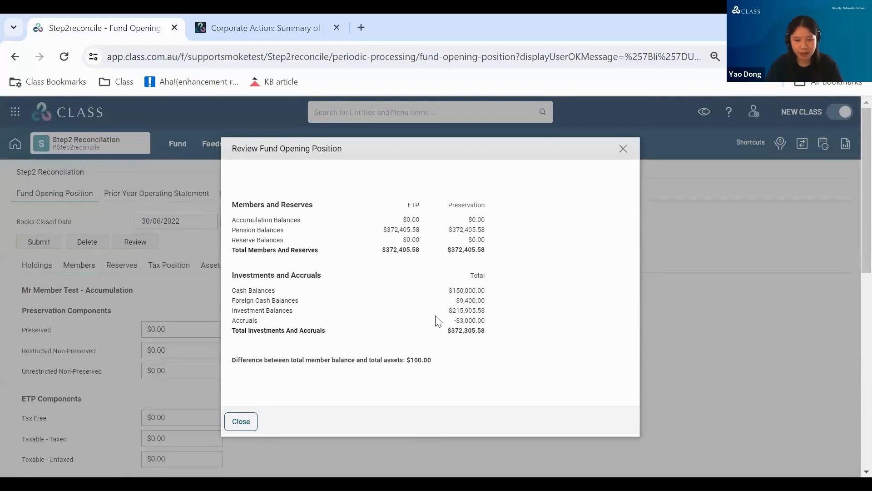
pyautogui.moveTo(232, 360); pyautogui.dragTo(435, 364)
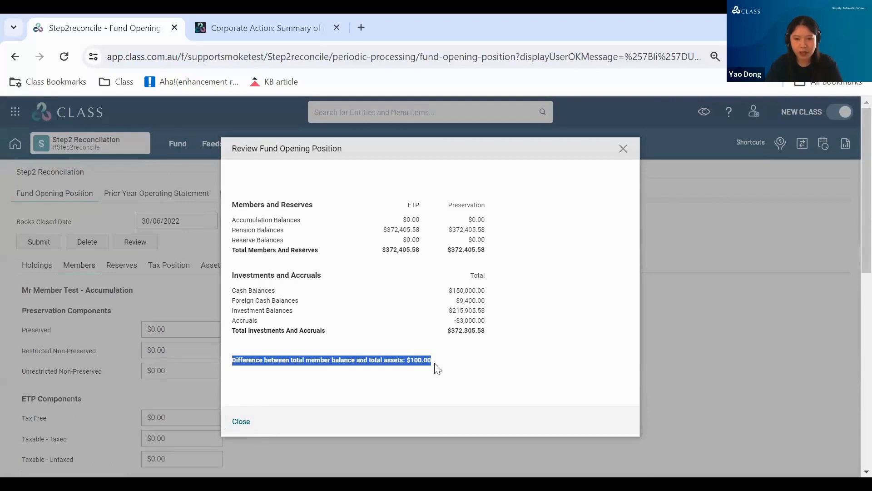
pyautogui.click(434, 318)
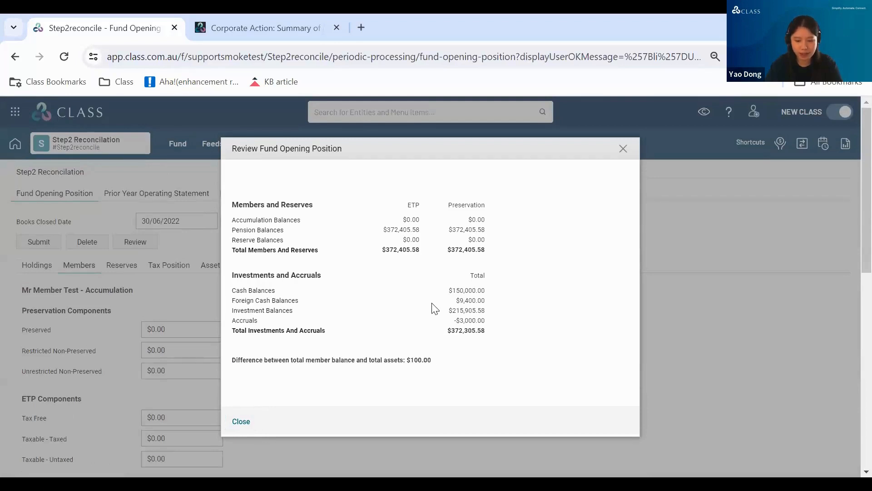
pyautogui.moveTo(448, 249); pyautogui.dragTo(486, 250)
pyautogui.moveTo(447, 330); pyautogui.dragTo(506, 340)
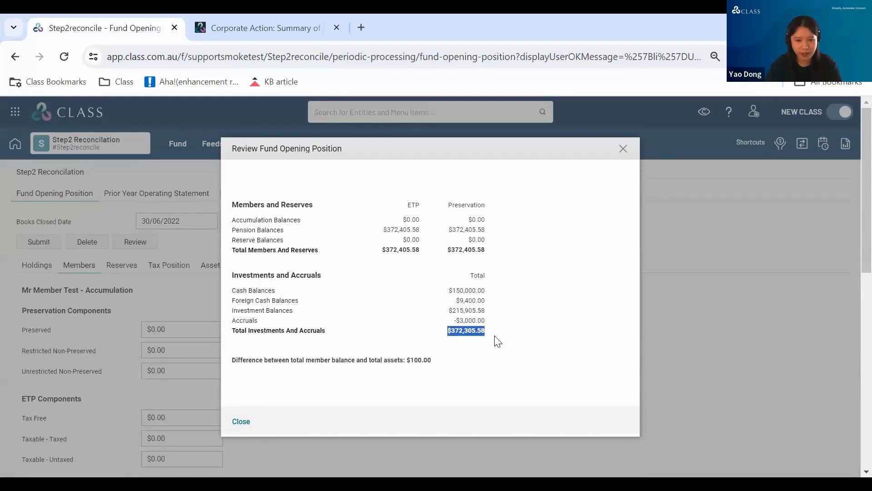
pyautogui.click(558, 216)
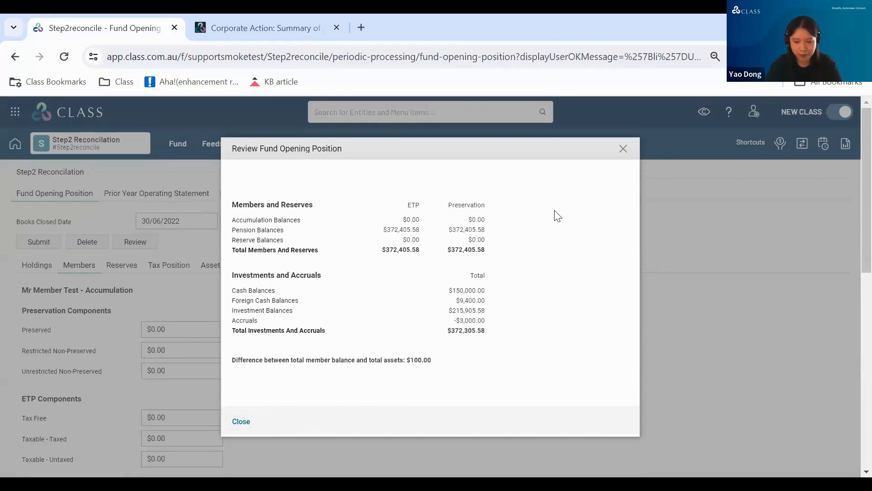
pyautogui.click(622, 150)
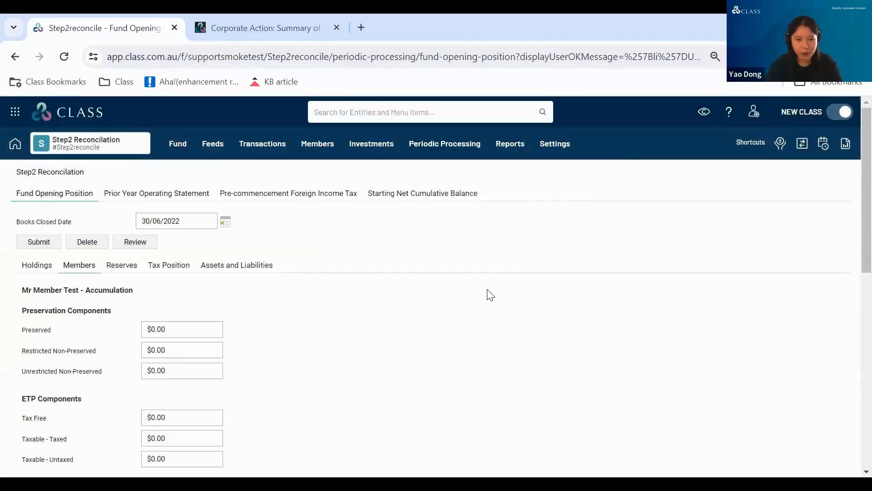
# Step: Set Dividends Receivable to $100.00 among the opening assets and submit the fund opening position
pyautogui.click(128, 268)
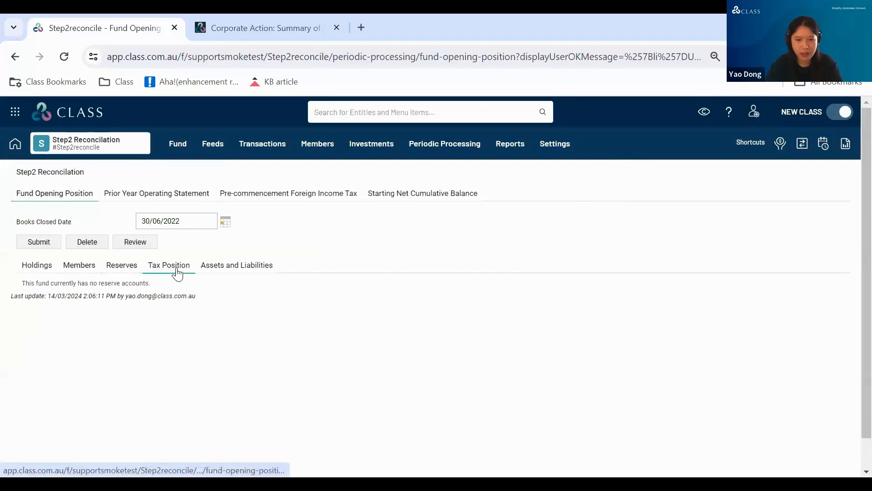
pyautogui.click(211, 267)
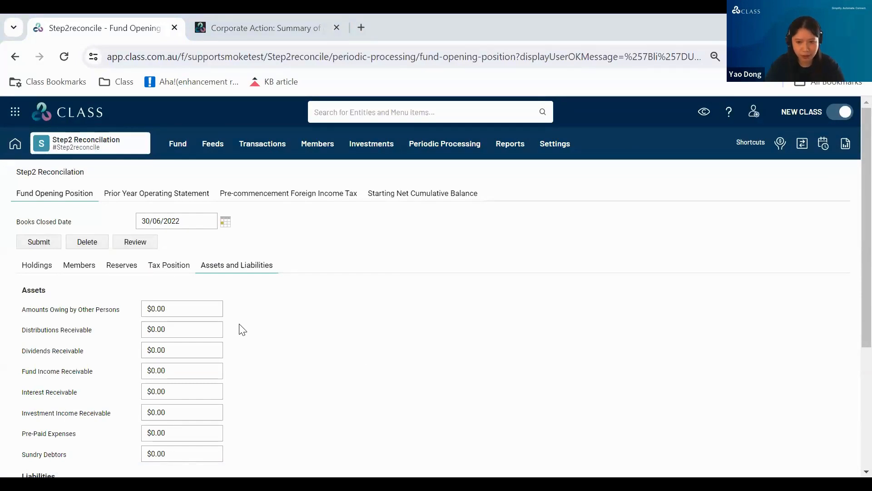
pyautogui.scroll(-2, 209, 319)
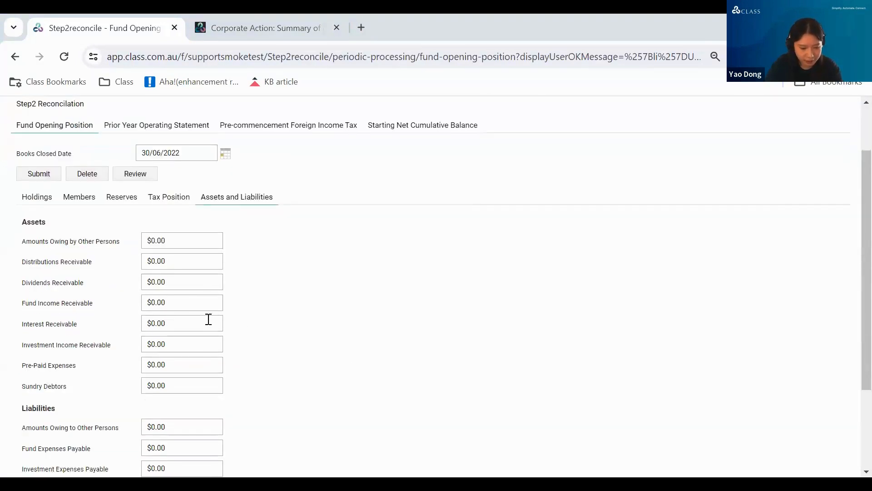
pyautogui.click(189, 281)
pyautogui.write('100')
pyautogui.click(461, 291)
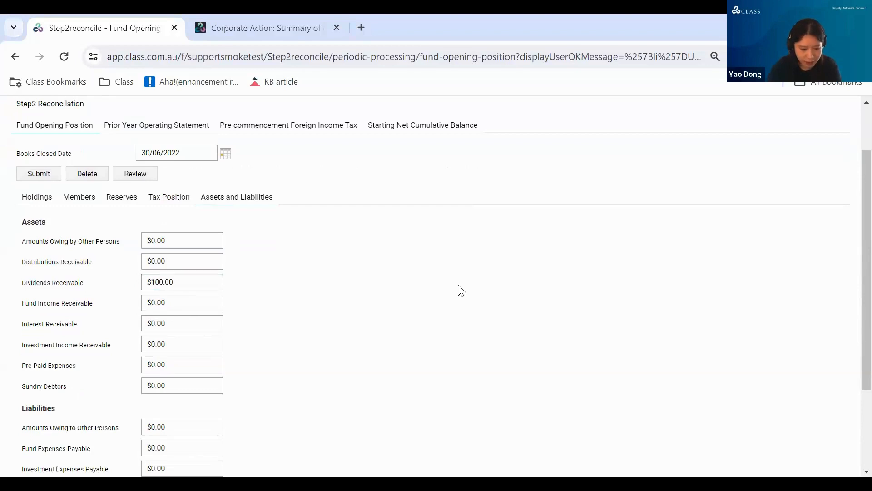
pyautogui.moveTo(8, 279); pyautogui.dragTo(72, 283)
pyautogui.click(280, 282)
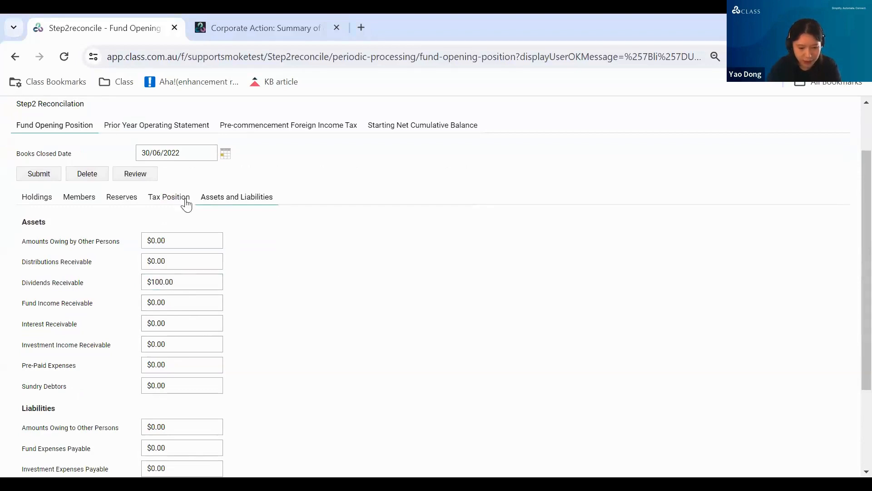
pyautogui.click(42, 174)
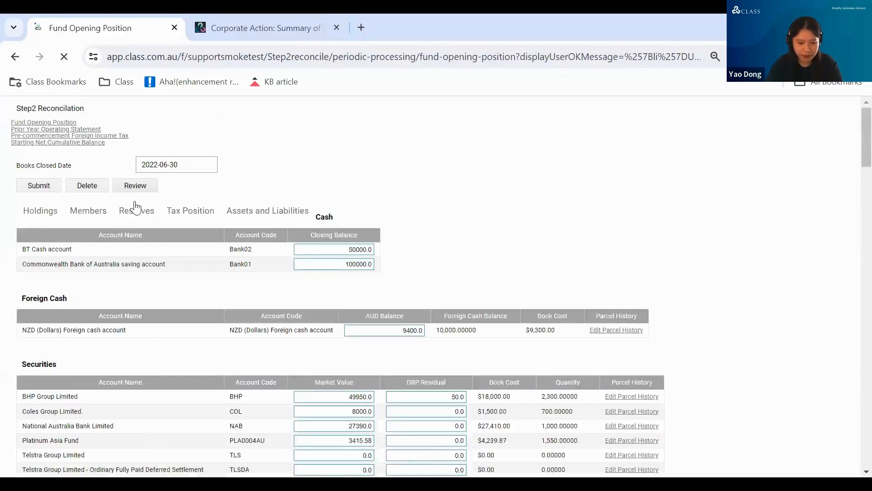
# Step: Check that member and asset totals agree in the fund opening position review, and switch to the slide presentation
pyautogui.click(135, 241)
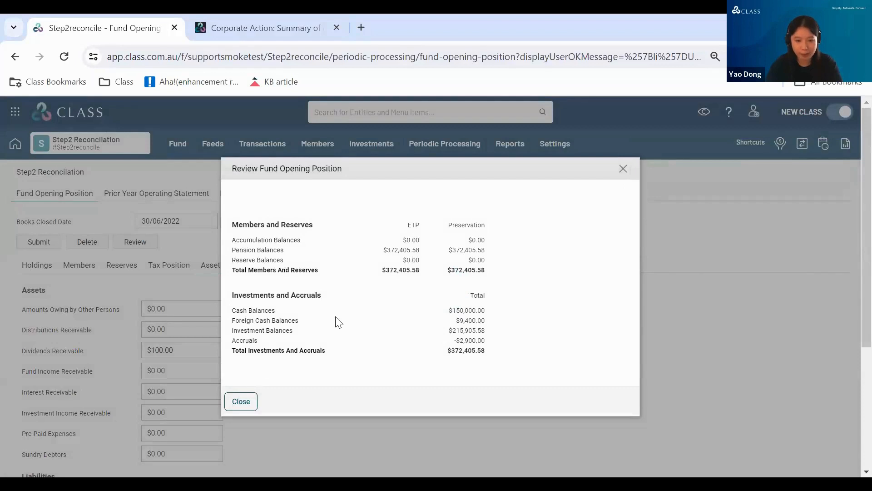
pyautogui.click(234, 399)
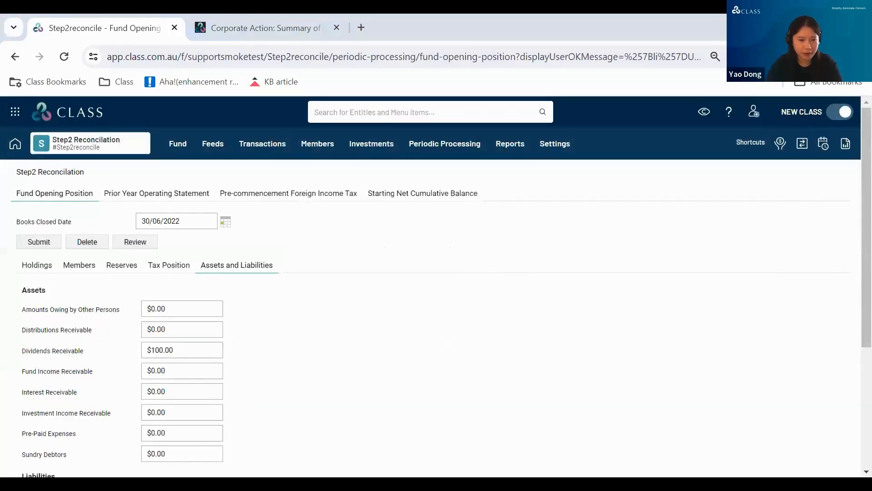
pyautogui.hotkey('alt', 'Tab')
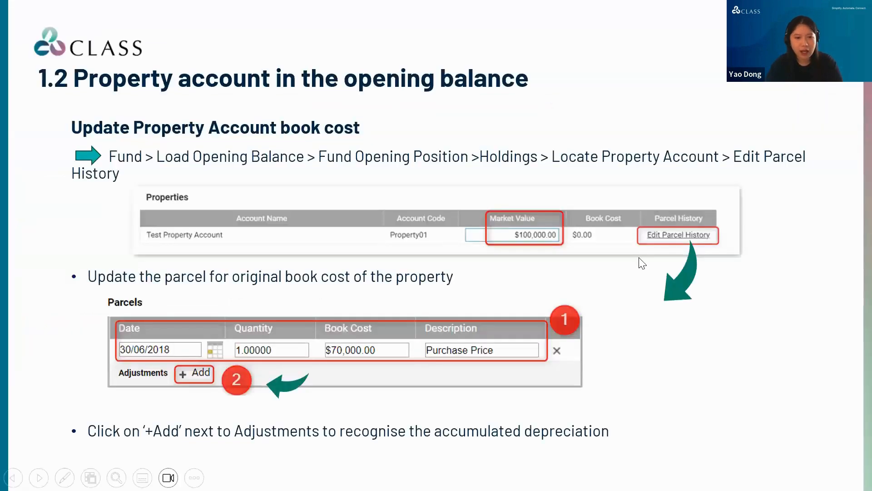
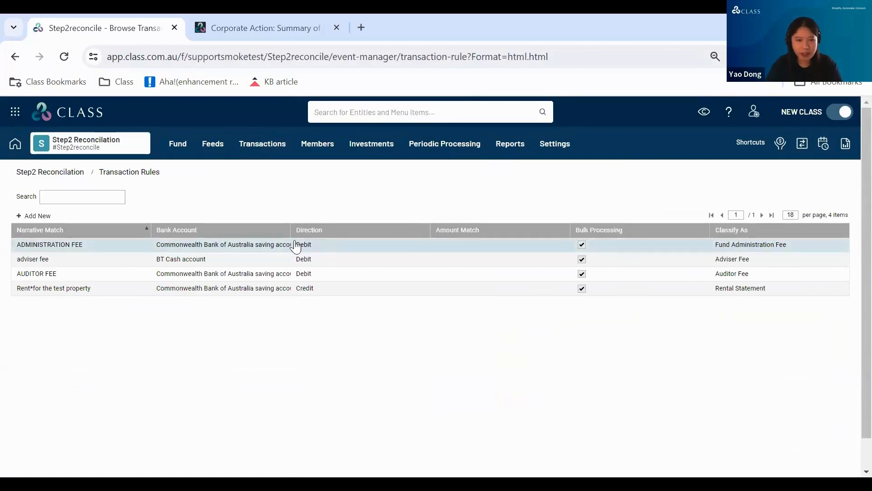
# Step: Review the adviser fee and auditor fee entries in the fund's list of transaction rules
pyautogui.click(85, 264)
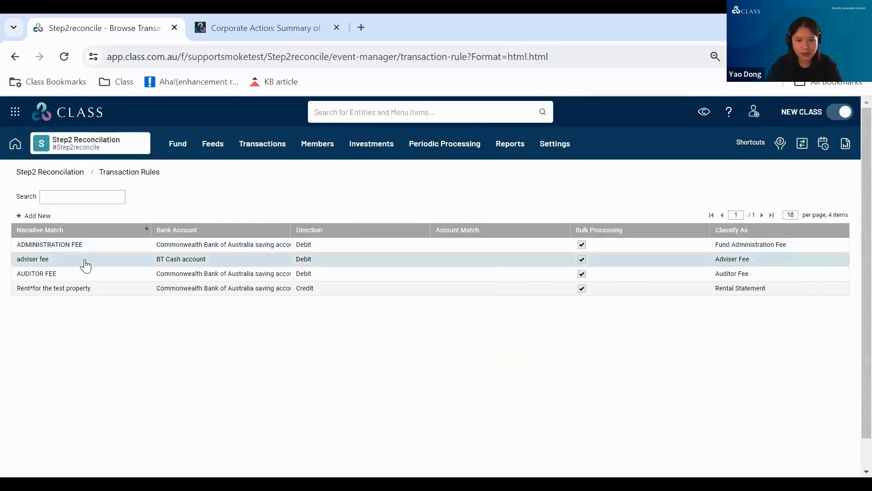
pyautogui.click(79, 277)
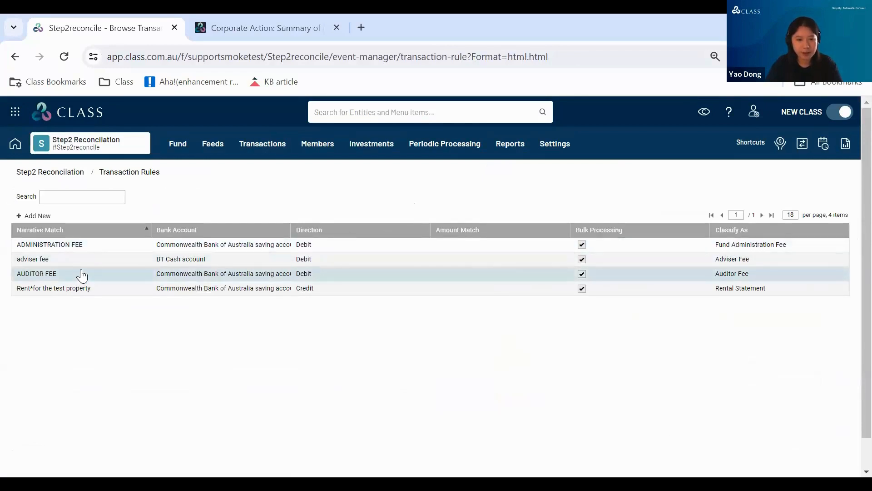
pyautogui.click(102, 257)
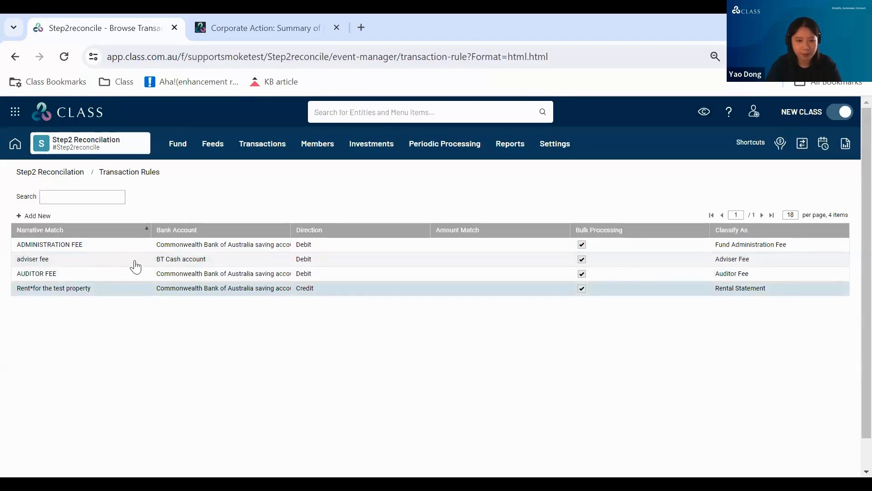
# Step: Run the transaction rules in Match Transactions, create business events for all proposed matches, and switch to the slide presentation
pyautogui.click(252, 146)
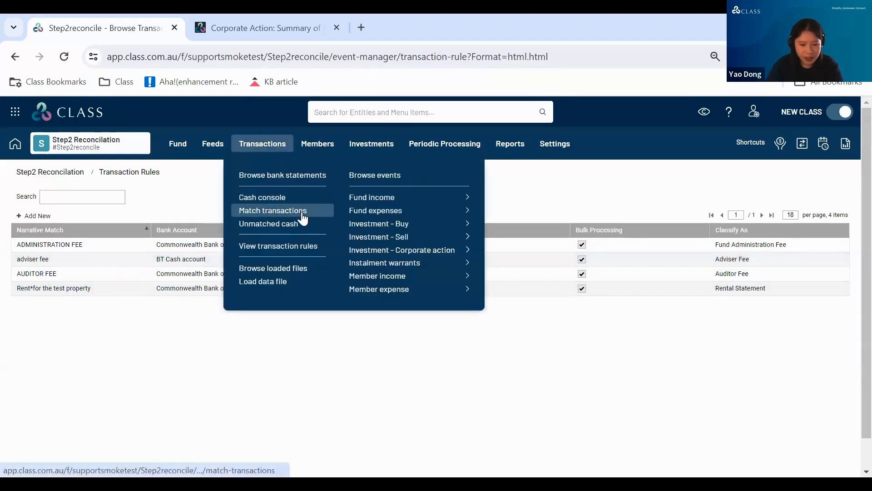
pyautogui.click(302, 212)
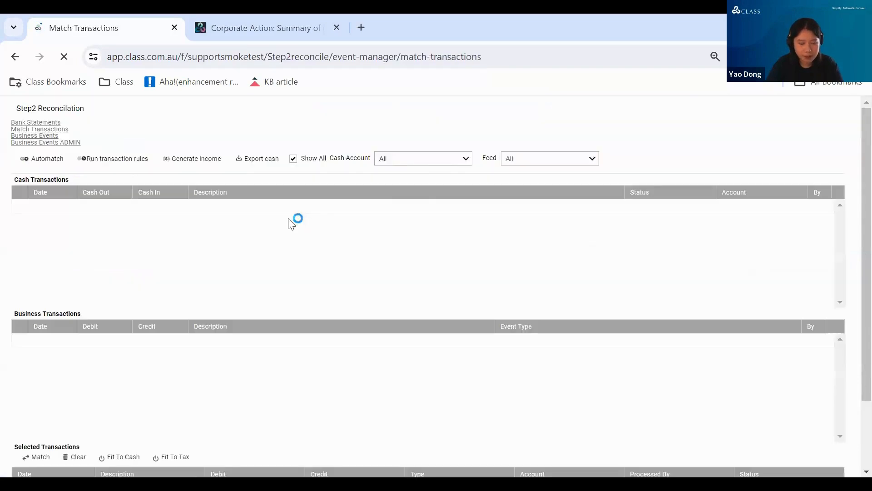
pyautogui.click(129, 216)
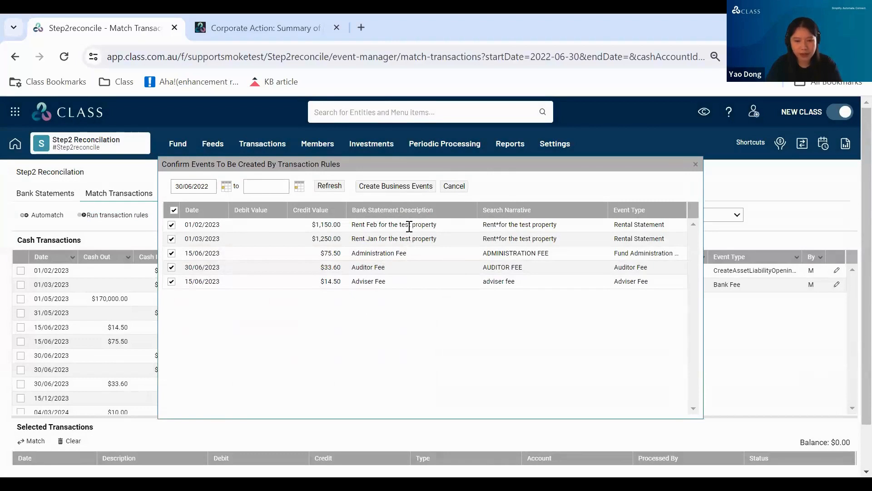
pyautogui.click(396, 188)
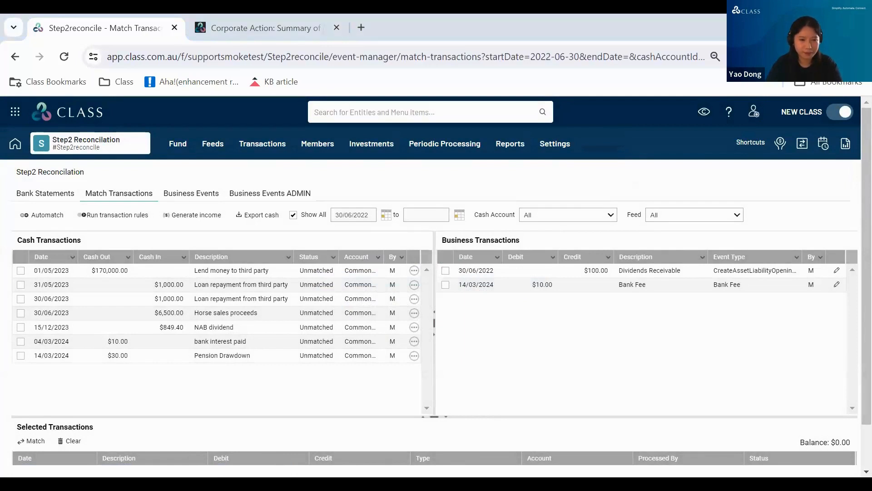
pyautogui.hotkey('alt', 'Tab')
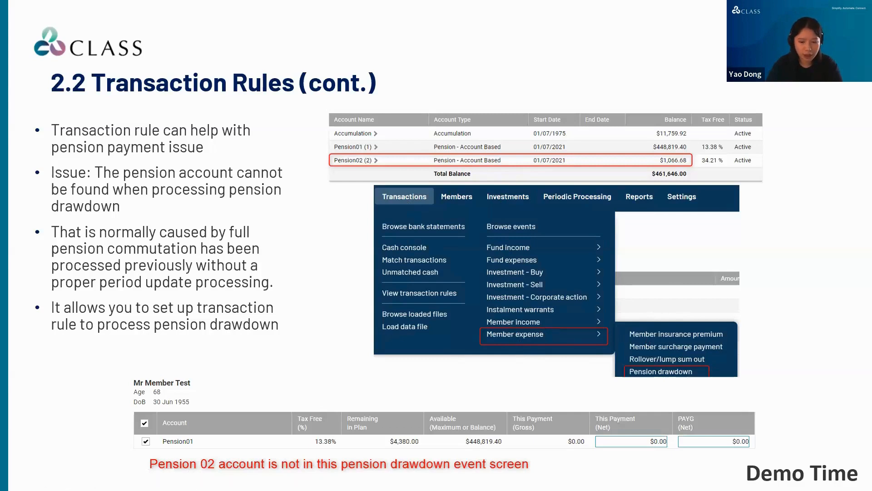
# Step: Switch back to Class and open the 2022-23 financial year from the fund's period updates
pyautogui.hotkey('alt', 'Tab')
pyautogui.moveTo(456, 149)
pyautogui.click(445, 180)
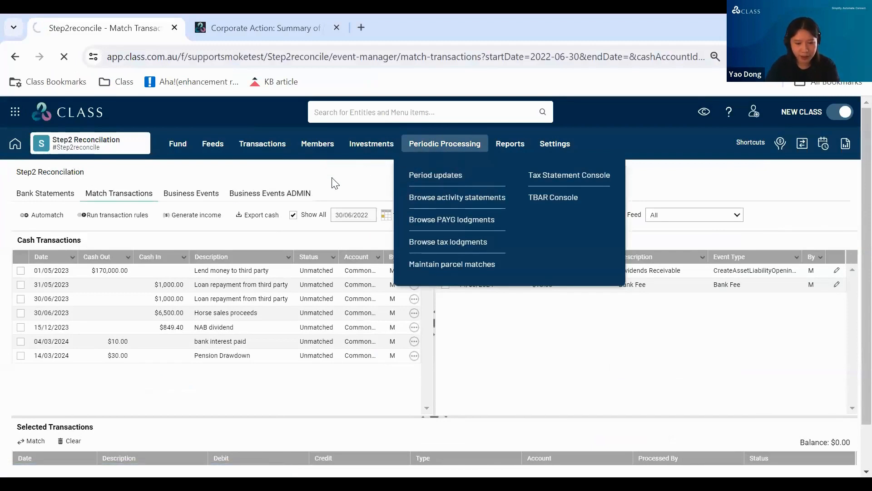
pyautogui.click(440, 150)
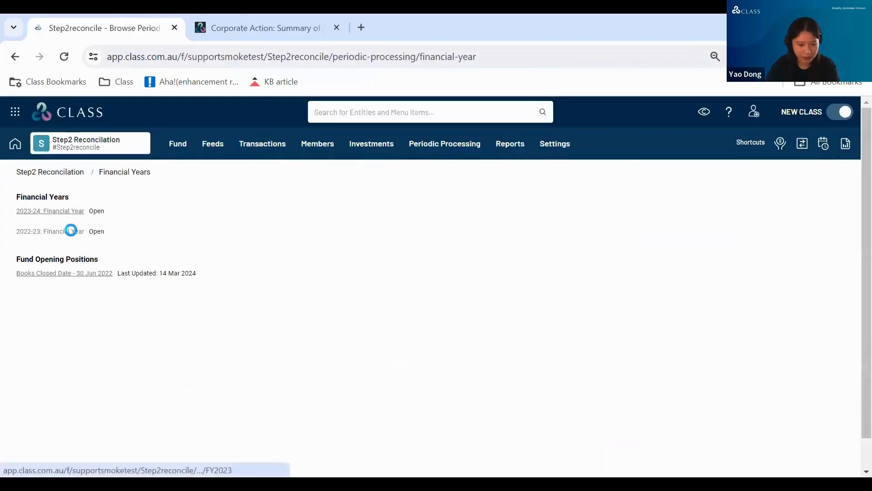
pyautogui.click(71, 231)
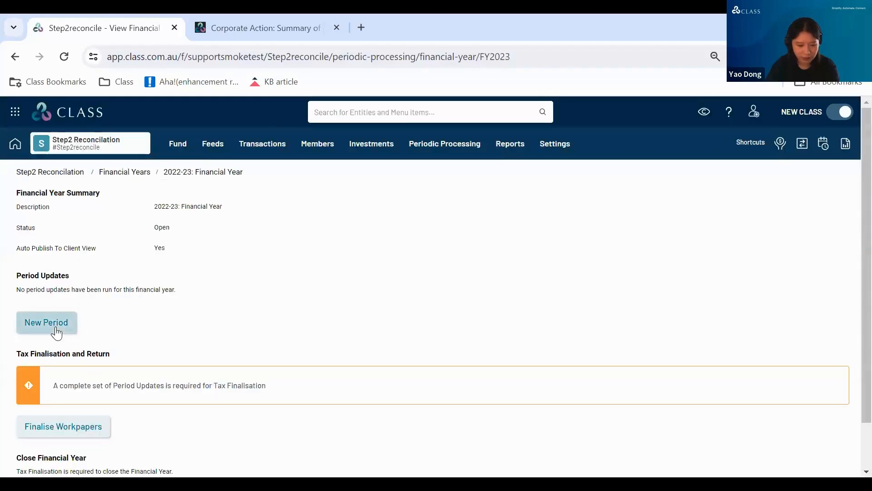
# Step: Process a new period update for 2022-23 with period end date 30/06/2023, and close its summary
pyautogui.click(53, 330)
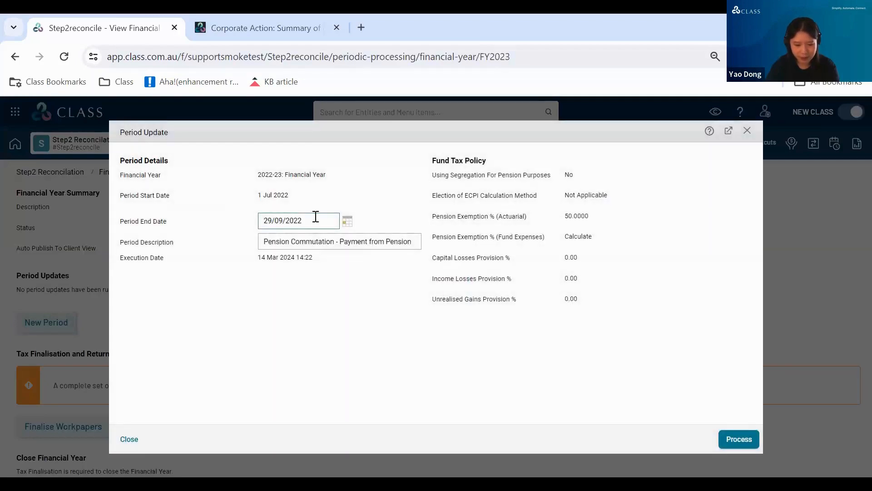
pyautogui.moveTo(316, 217); pyautogui.dragTo(1, 196)
pyautogui.write('30/06/2023')
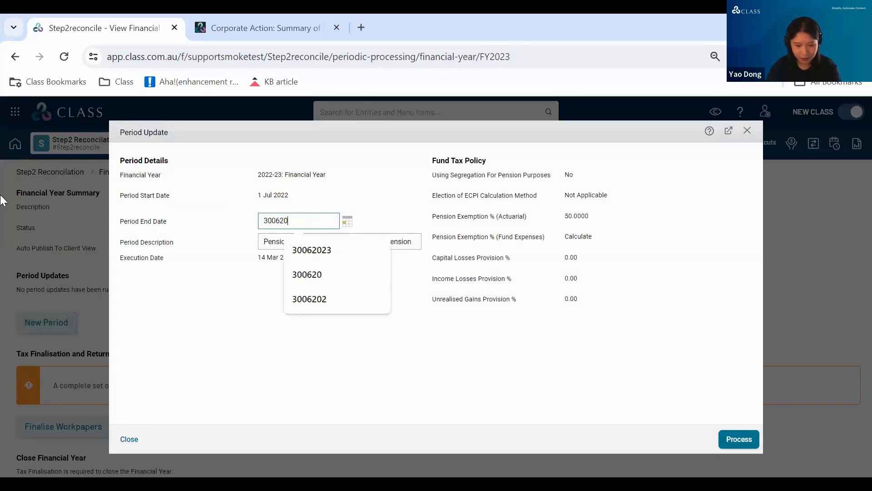
pyautogui.press('Tab')
pyautogui.click(745, 439)
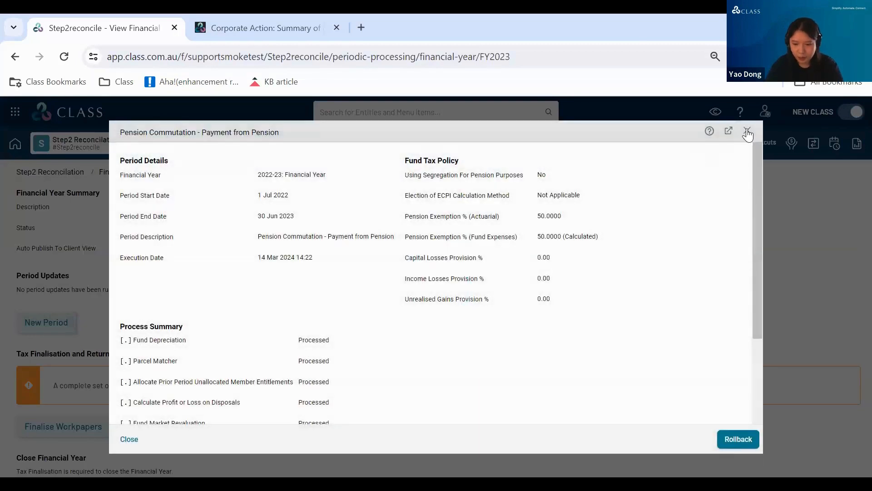
pyautogui.click(748, 135)
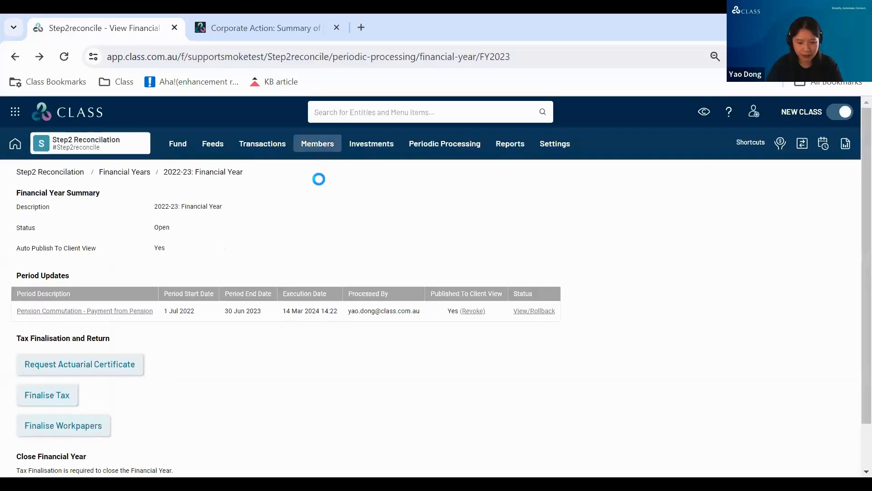
# Step: Browse the fund's members and review the balances of the Pension01 and Pension02 accounts
pyautogui.moveTo(317, 143)
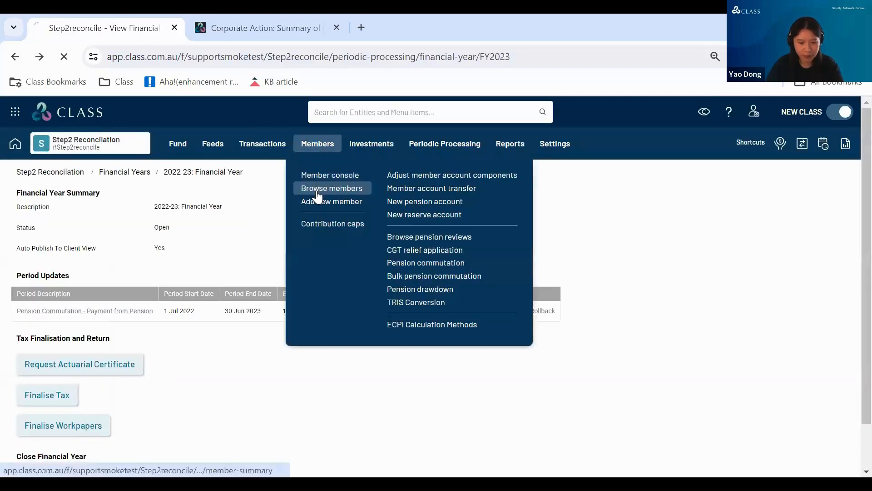
pyautogui.click(314, 190)
pyautogui.scroll(-1, 439, 234)
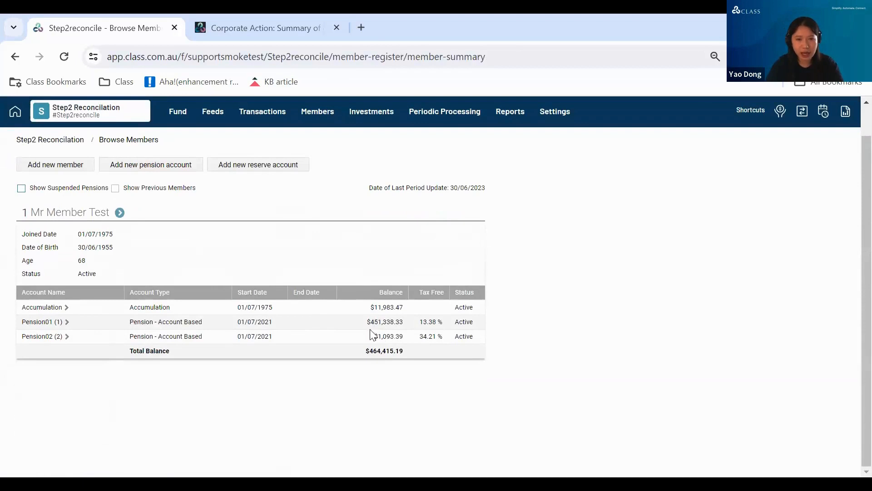
pyautogui.moveTo(73, 324); pyautogui.dragTo(25, 323)
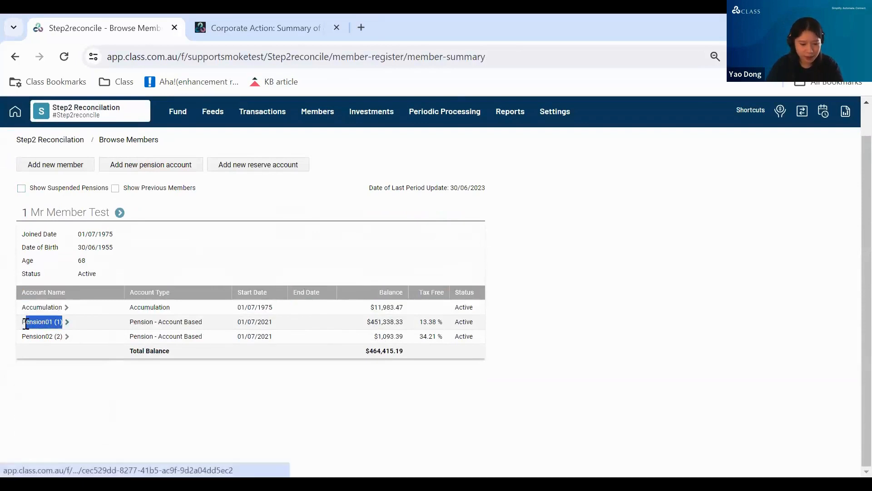
pyautogui.moveTo(76, 337); pyautogui.dragTo(22, 338)
pyautogui.click(279, 247)
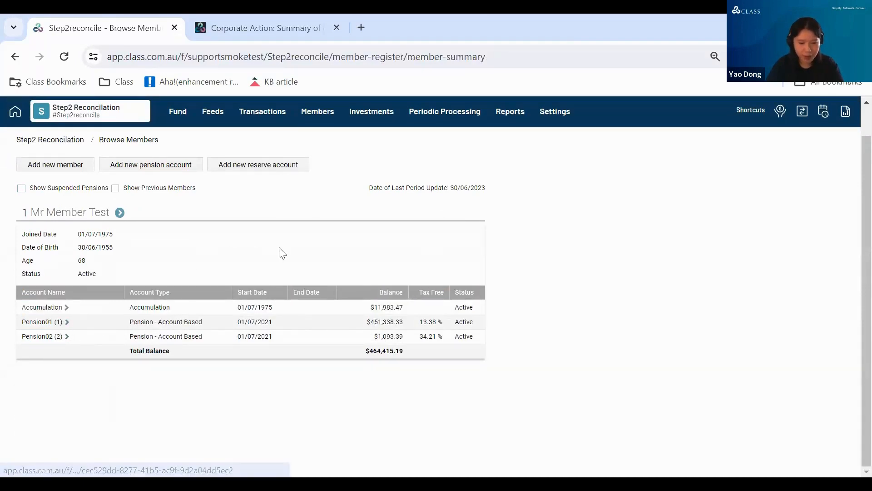
pyautogui.scroll(1, 296, 237)
pyautogui.scroll(-1, 296, 234)
# Step: Check which pension accounts a new pension drawdown event offers for payment date 14/03/2024
pyautogui.click(264, 114)
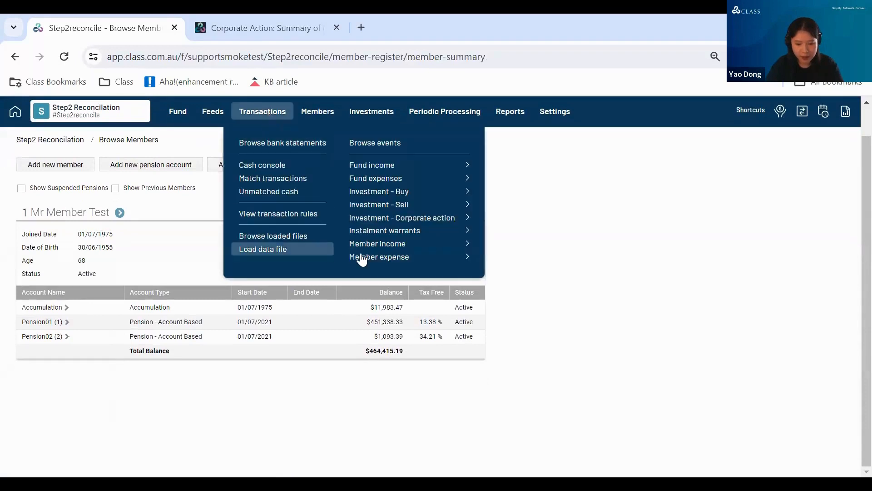
pyautogui.moveTo(389, 257)
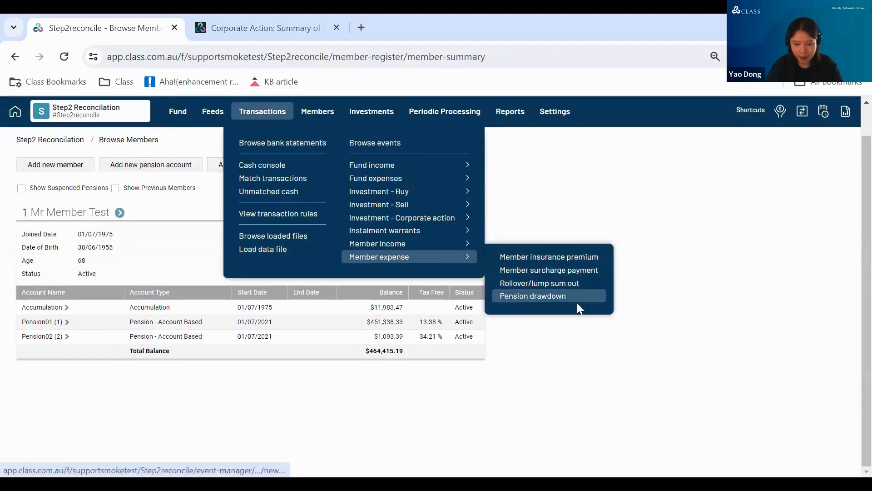
pyautogui.click(577, 300)
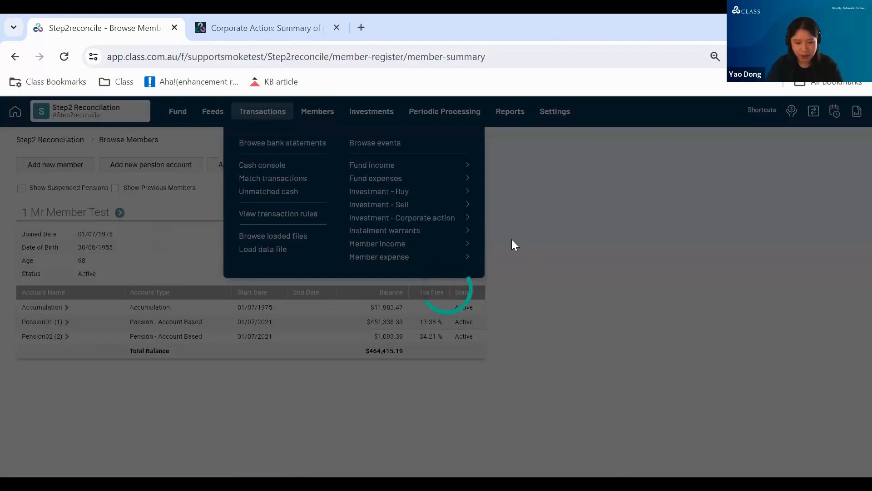
pyautogui.write('14/0')
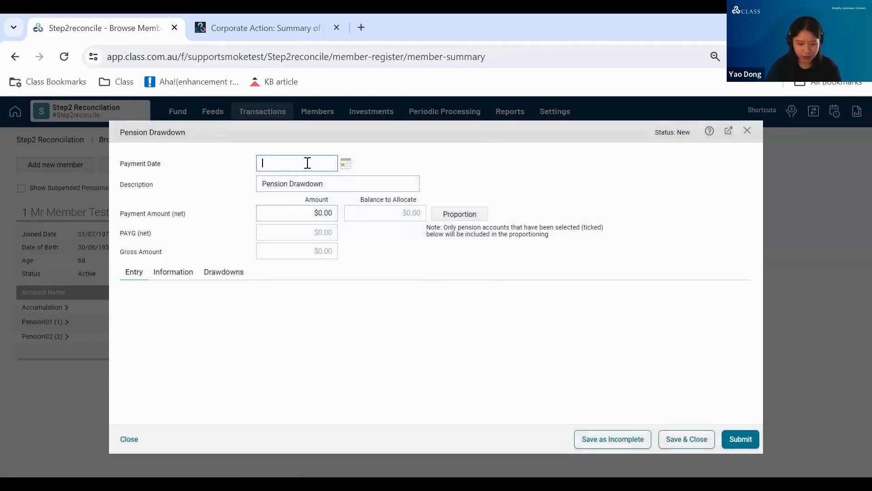
pyautogui.write('3/202')
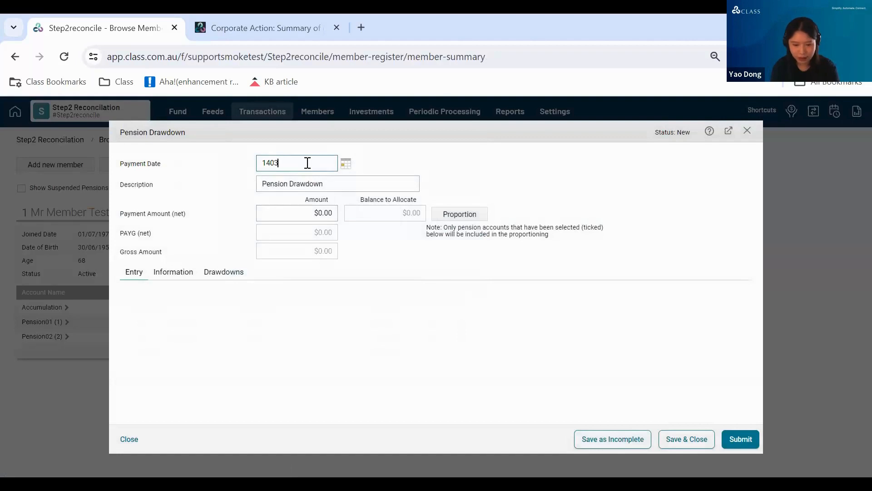
pyautogui.write('4')
pyautogui.click(439, 163)
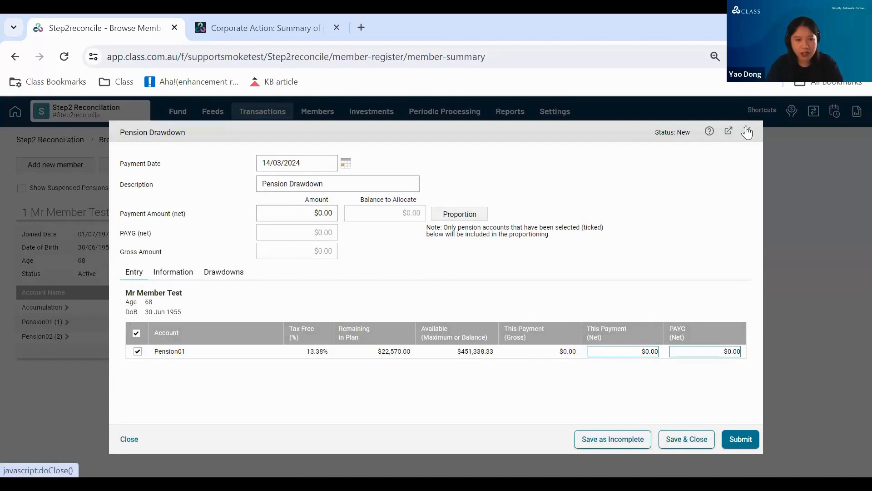
# Step: Group the business events by type, inspect the Pension Commutation event for Pension02, and close it
pyautogui.click(386, 140)
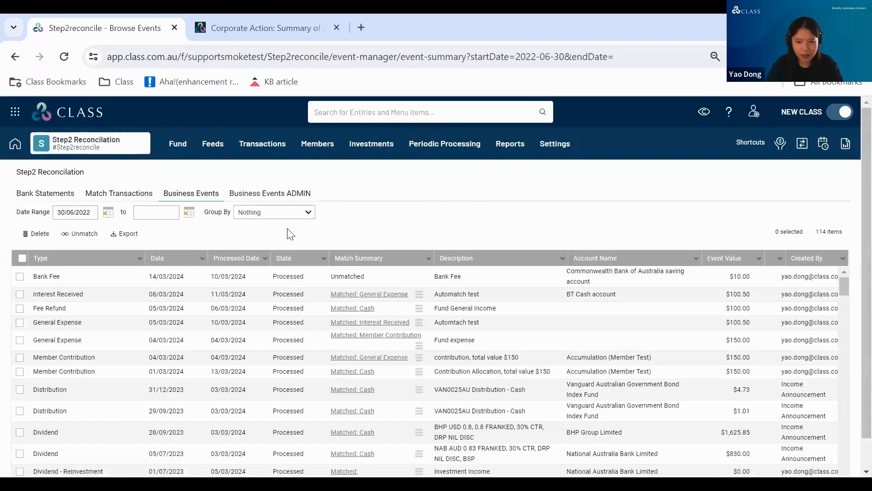
pyautogui.click(288, 229)
pyautogui.scroll(-3, 411, 240)
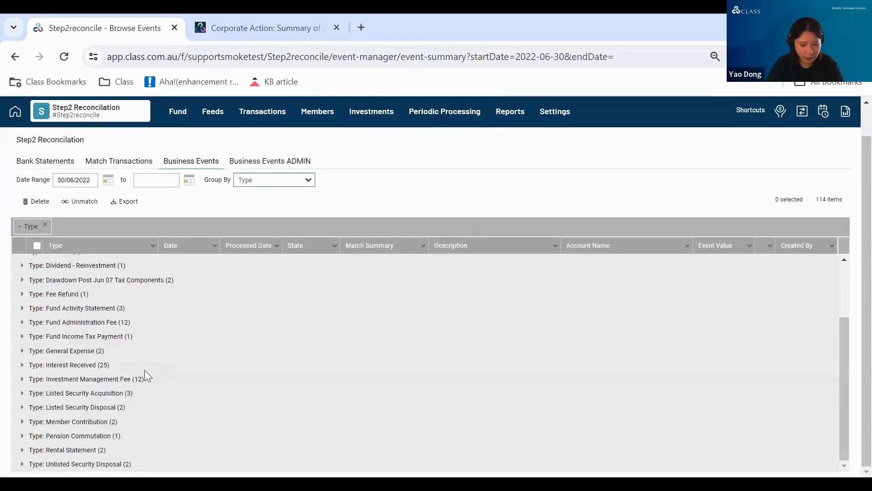
pyautogui.click(109, 435)
pyautogui.scroll(-1, 475, 330)
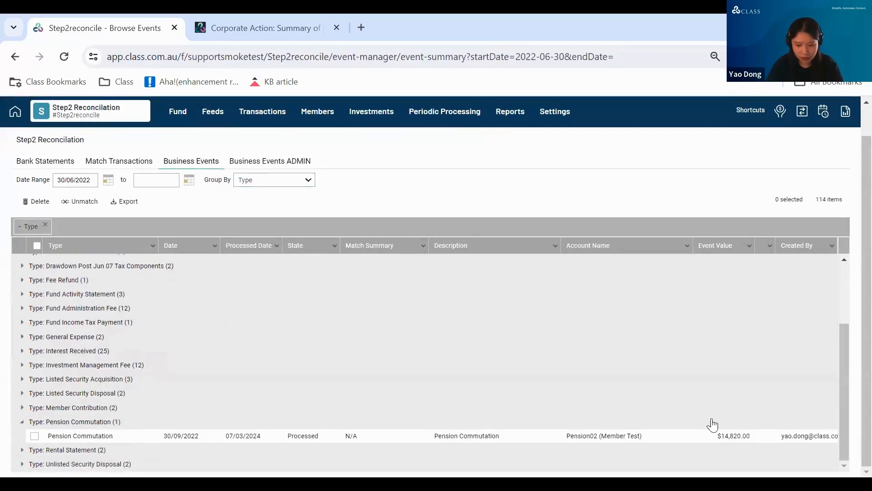
pyautogui.click(748, 439)
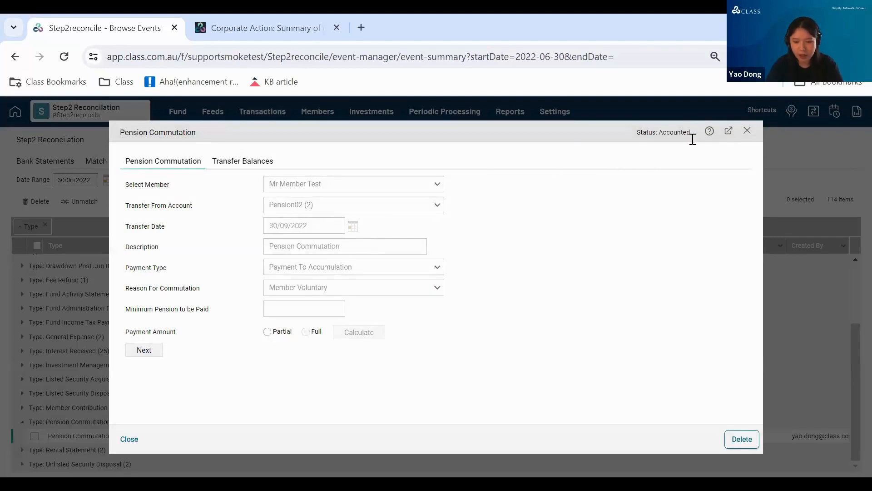
pyautogui.click(747, 135)
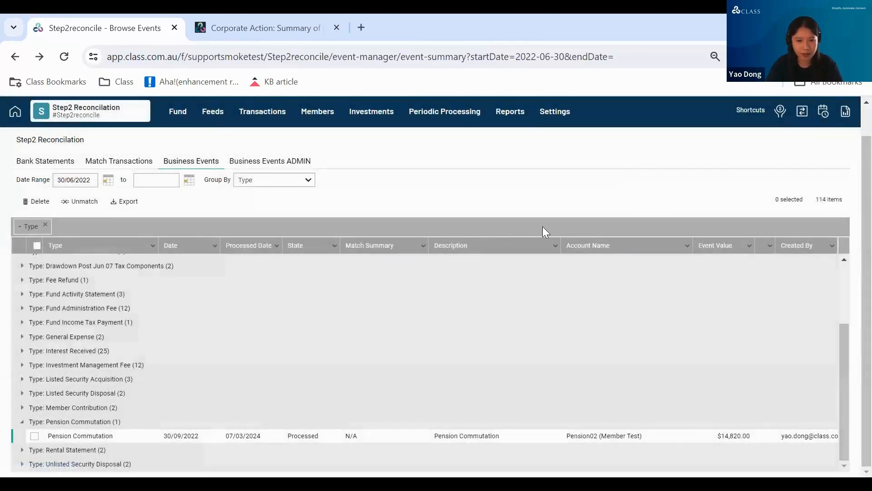
# Step: Start a new transaction rule from the unmatched Pension Drawdown cash transaction dated 14/03/2024
pyautogui.scroll(1, 543, 227)
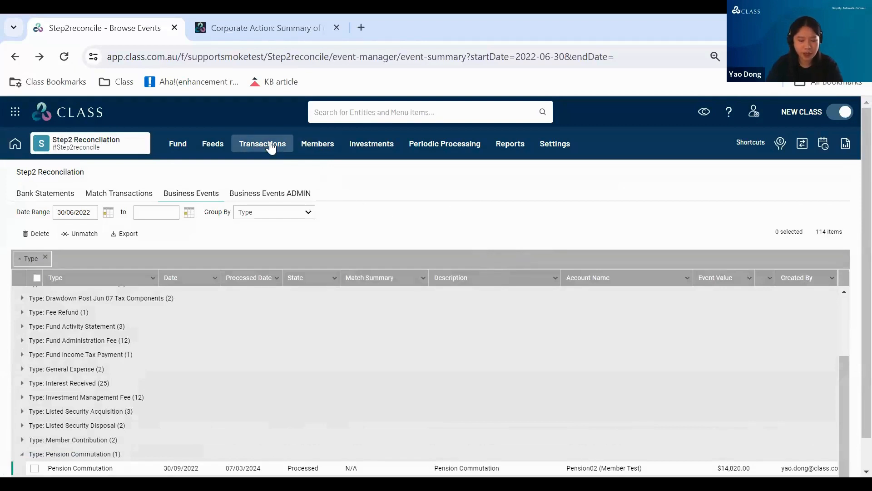
pyautogui.click(141, 194)
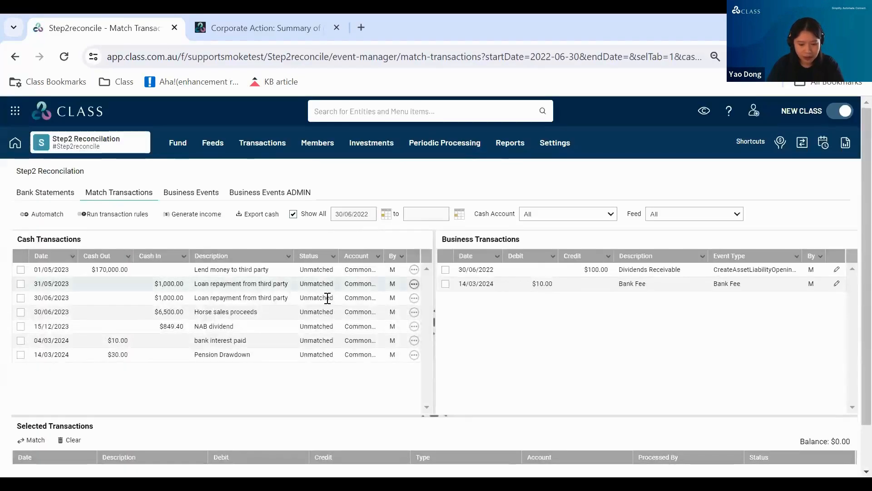
pyautogui.scroll(-1, 328, 298)
pyautogui.click(119, 309)
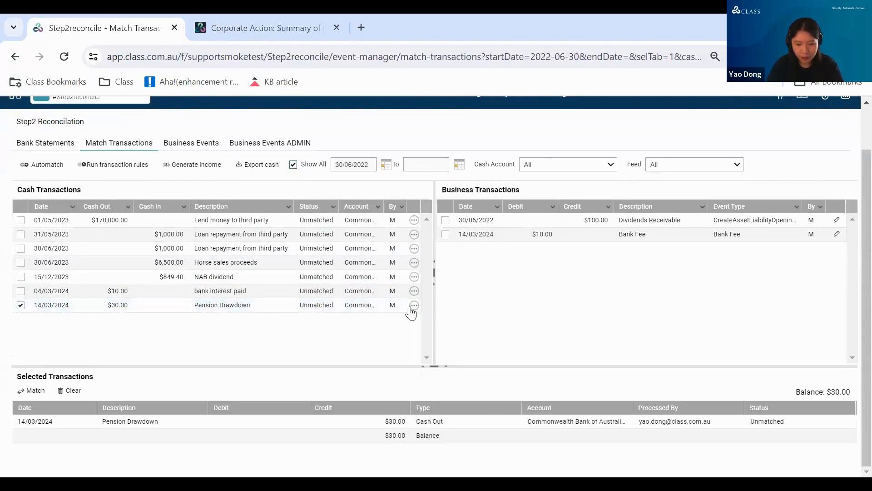
pyautogui.click(412, 308)
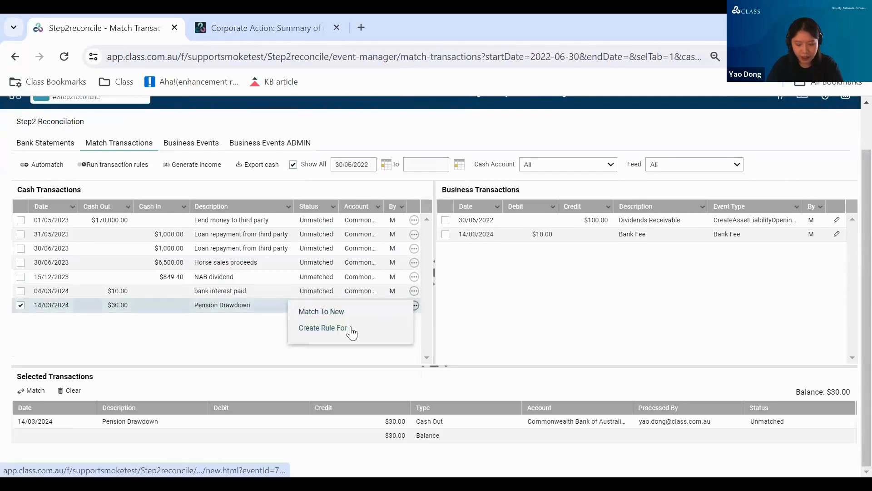
pyautogui.click(352, 327)
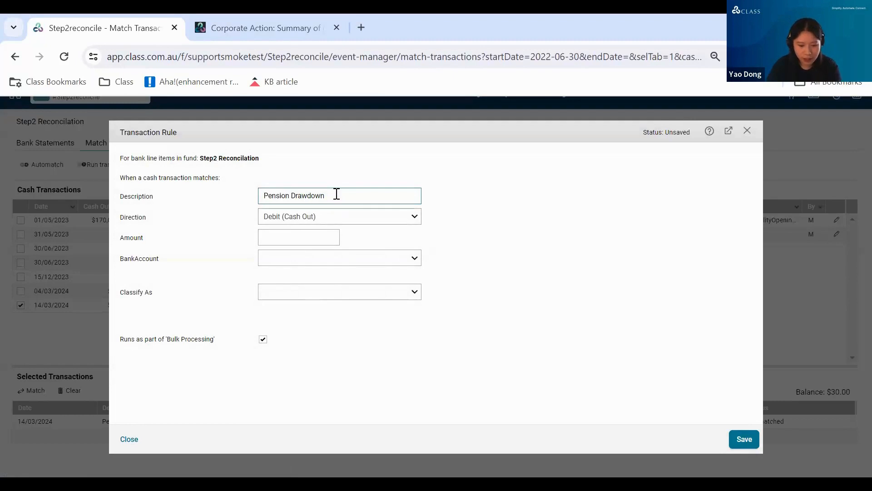
# Step: Set the rule's bank account to the Commonwealth Bank of Australia saving account and classify matches as Drawdown Payment
pyautogui.moveTo(335, 195); pyautogui.dragTo(315, 195)
pyautogui.moveTo(248, 197); pyautogui.dragTo(129, 208)
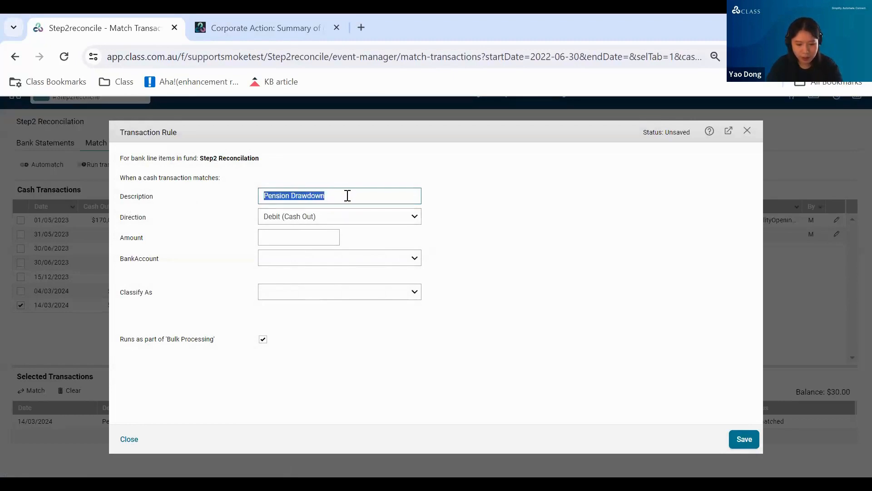
pyautogui.moveTo(348, 196); pyautogui.dragTo(217, 202)
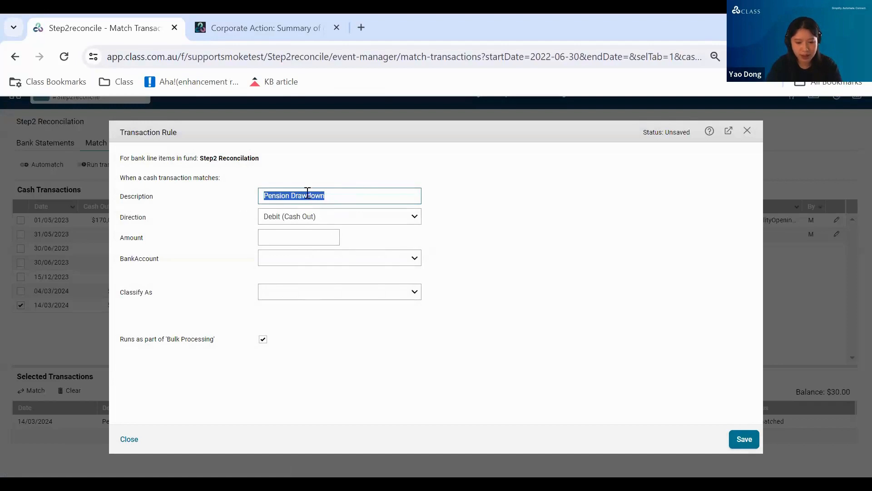
pyautogui.click(409, 232)
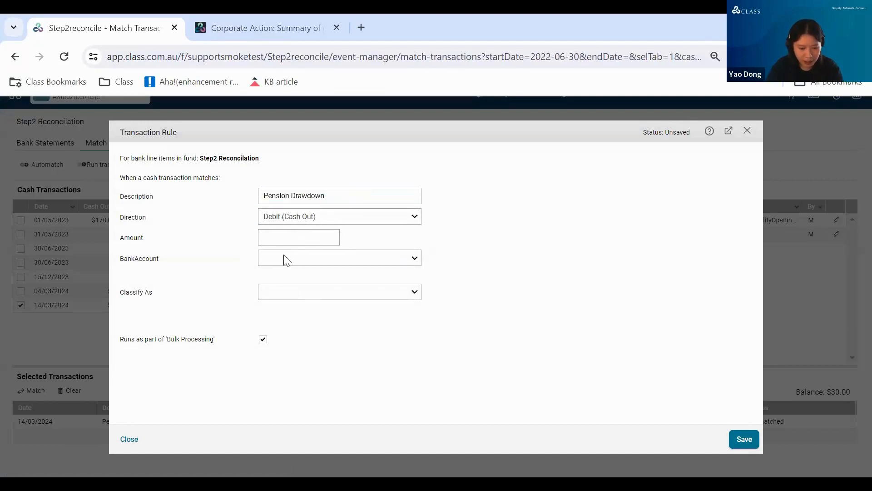
pyautogui.click(444, 283)
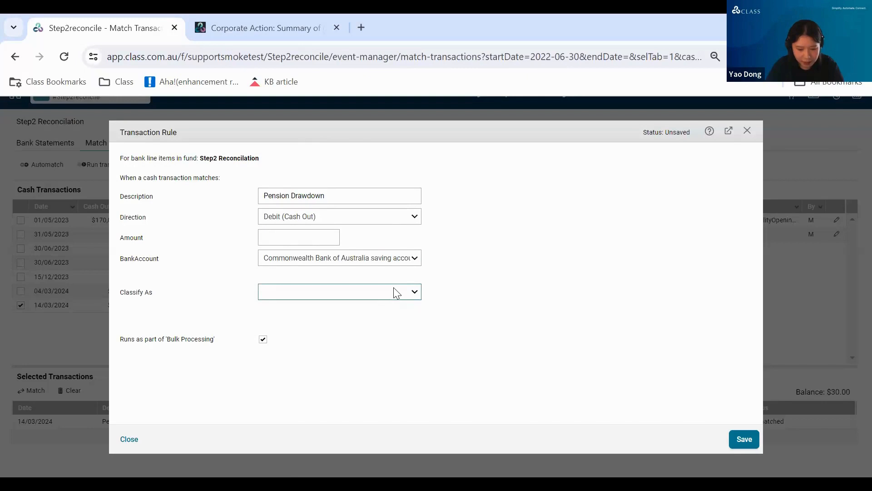
pyautogui.click(481, 288)
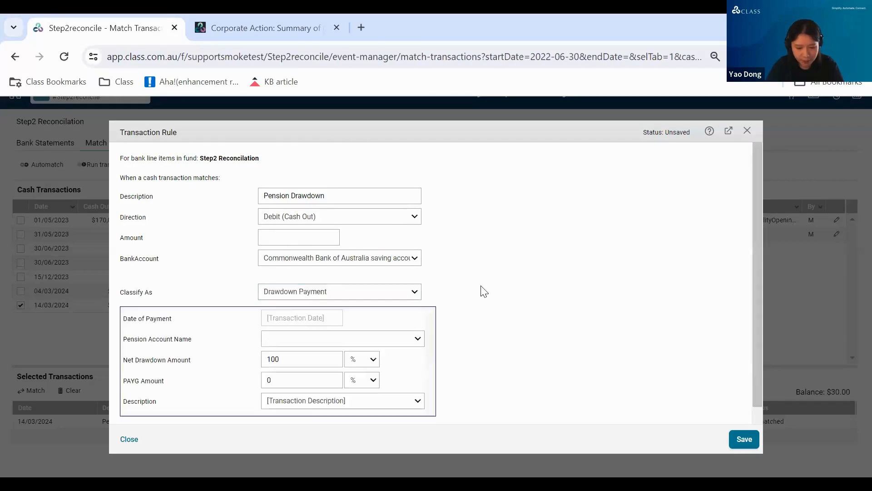
# Step: Save the rule with Pension02 as its pension account and create the Pension Drawdown business event from it
pyautogui.scroll(-2, 454, 287)
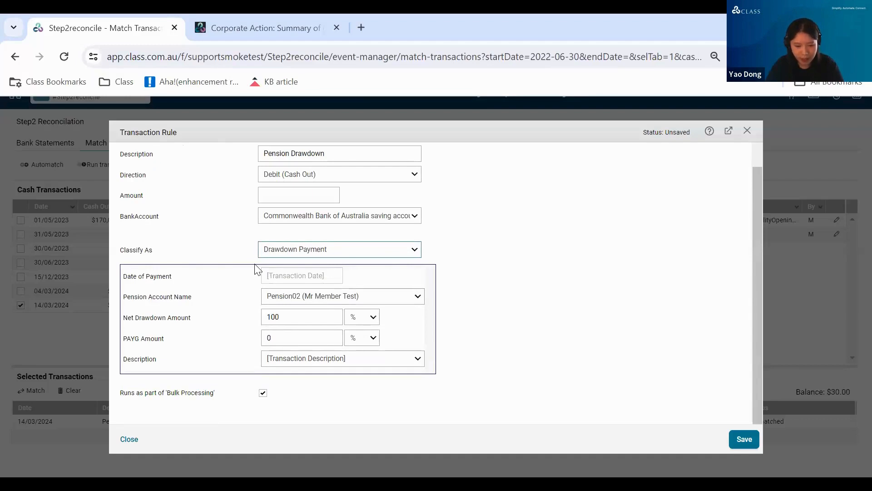
pyautogui.click(744, 440)
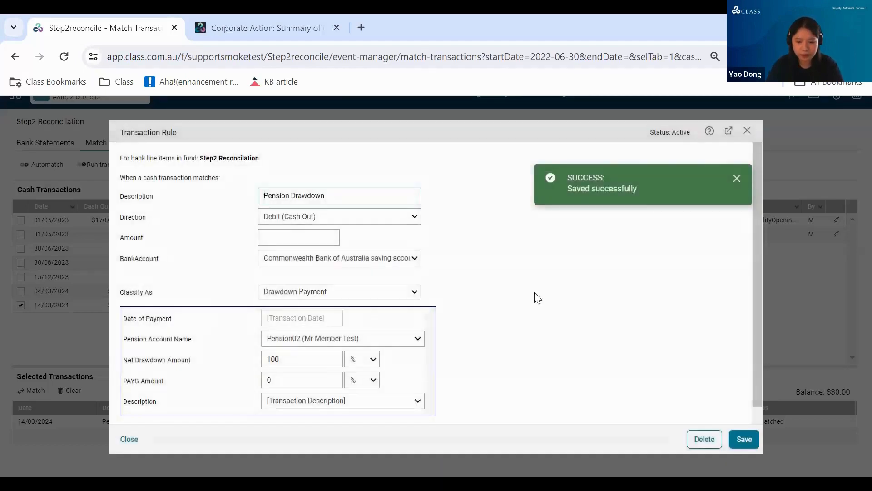
pyautogui.click(749, 132)
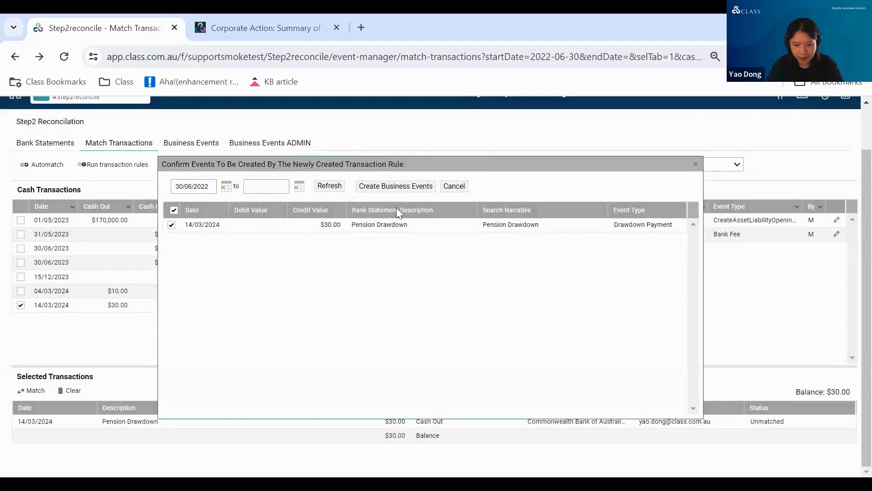
pyautogui.click(403, 192)
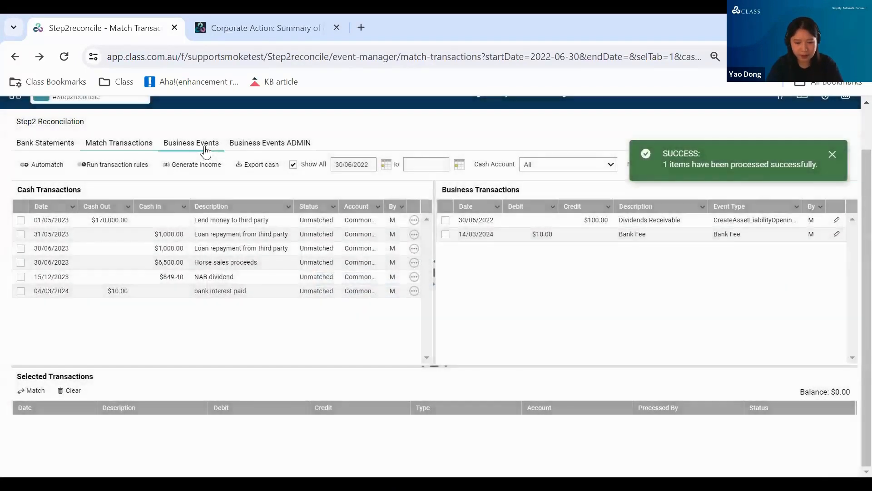
# Step: Group the business events by type, inspect the Pension02 drawdown dated 14/03/2024, and close it
pyautogui.click(205, 150)
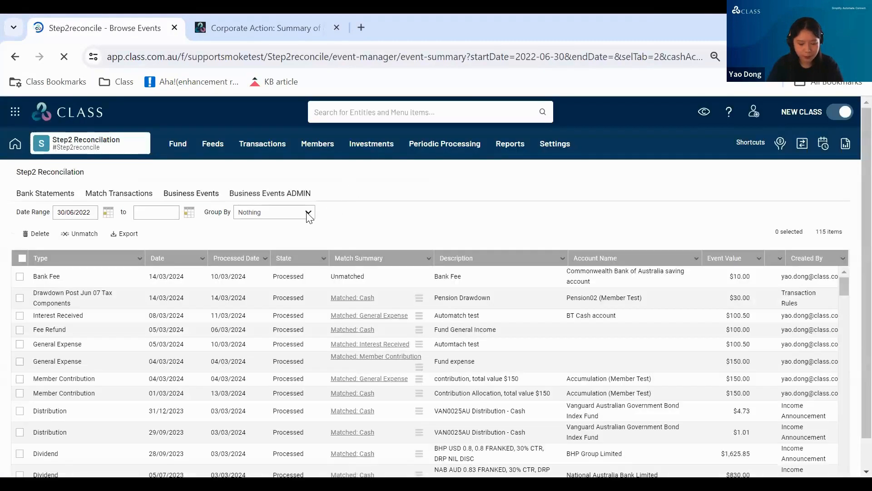
pyautogui.scroll(-1, 206, 297)
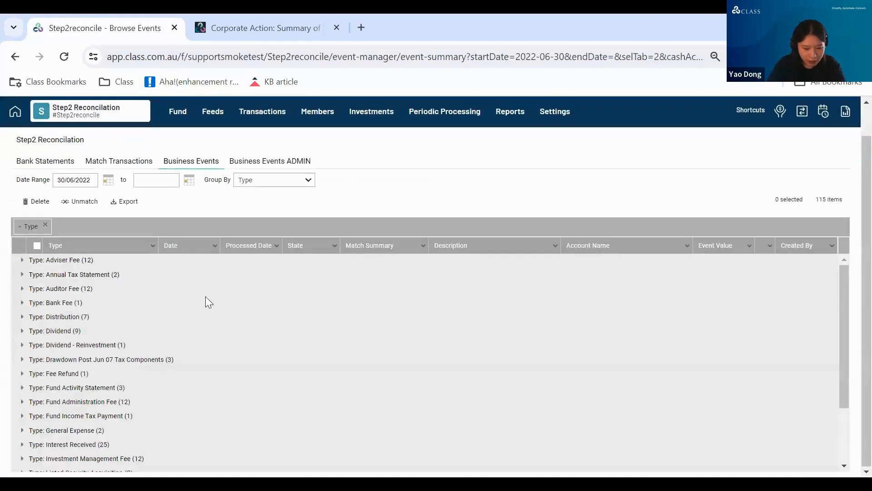
pyautogui.click(116, 359)
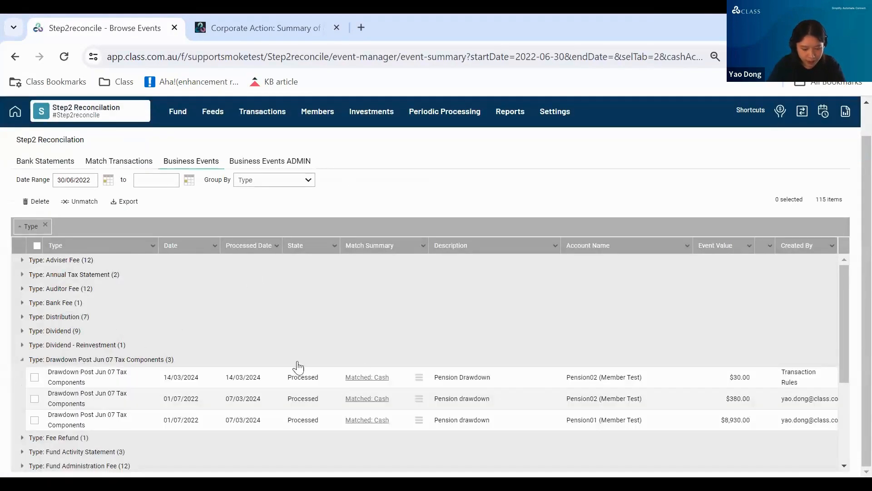
pyautogui.click(540, 382)
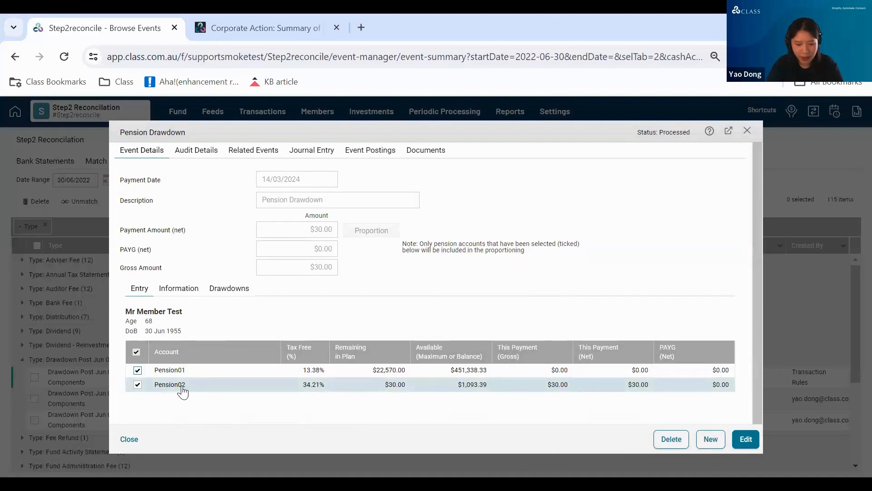
pyautogui.click(747, 131)
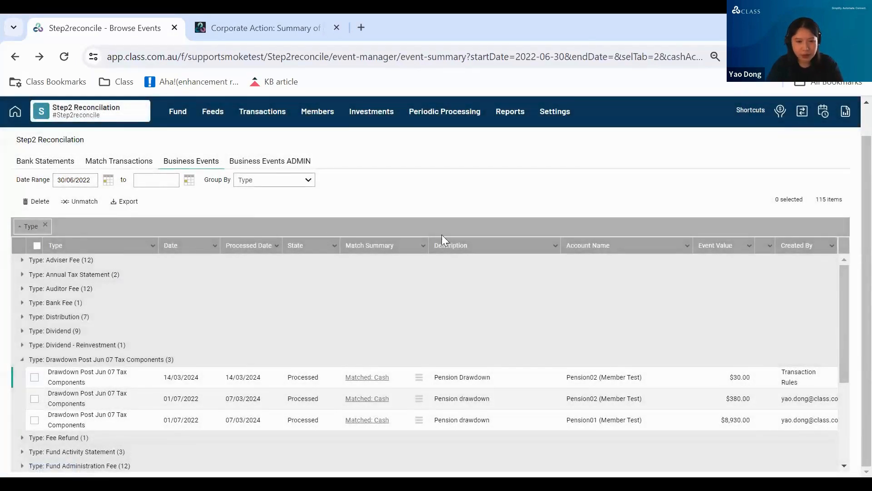
# Step: Roll back the 2022-23 period update for the pension commutation and close its summary
pyautogui.scroll(1, 410, 204)
pyautogui.click(434, 144)
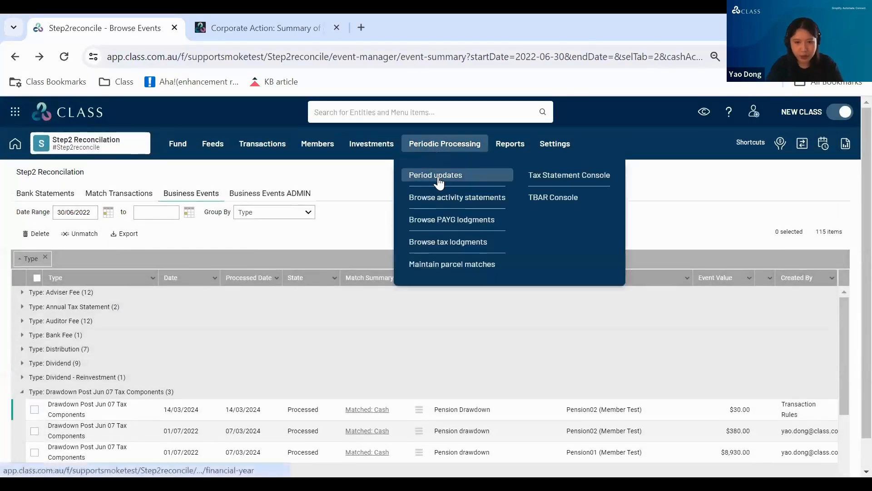
pyautogui.click(439, 181)
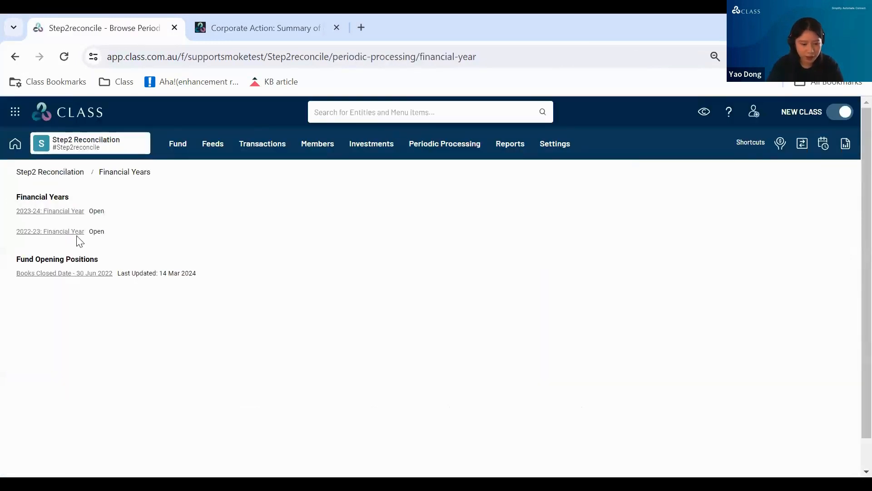
pyautogui.click(75, 231)
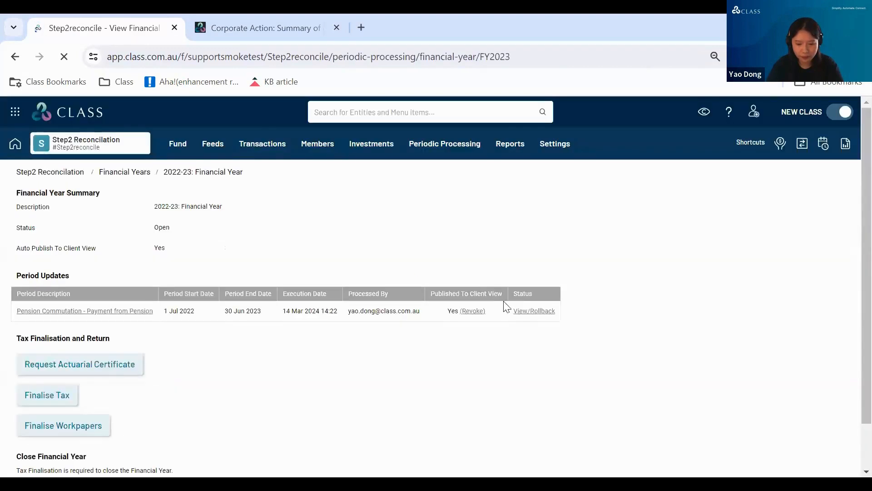
pyautogui.click(534, 311)
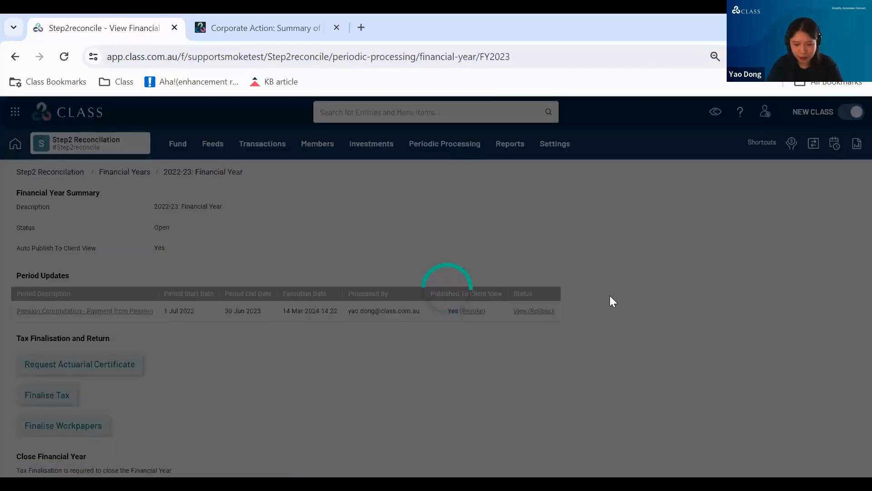
pyautogui.scroll(-4, 611, 300)
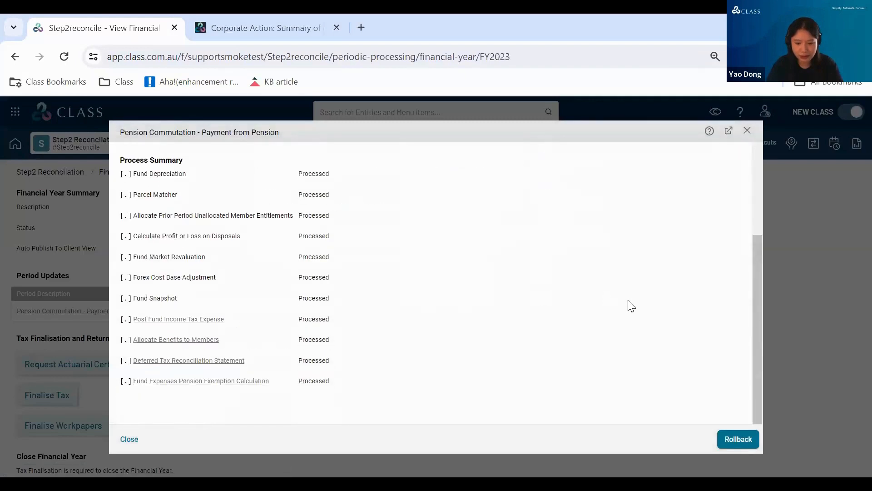
pyautogui.click(755, 442)
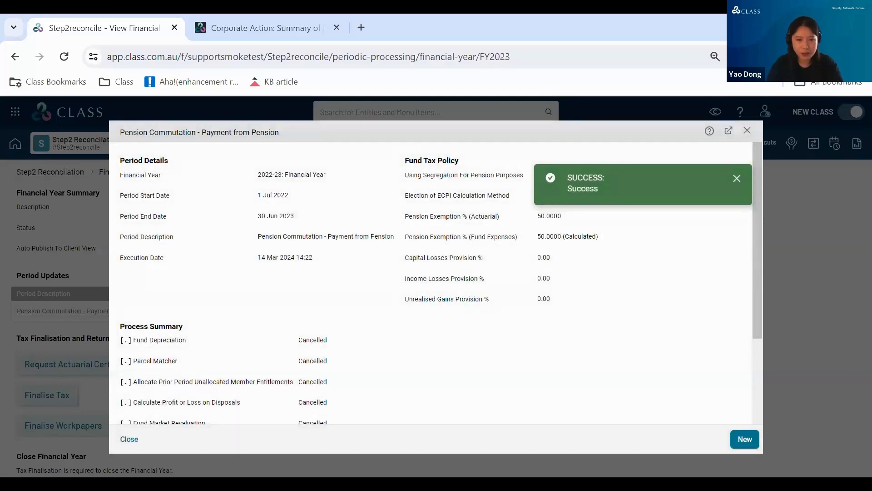
pyautogui.click(748, 131)
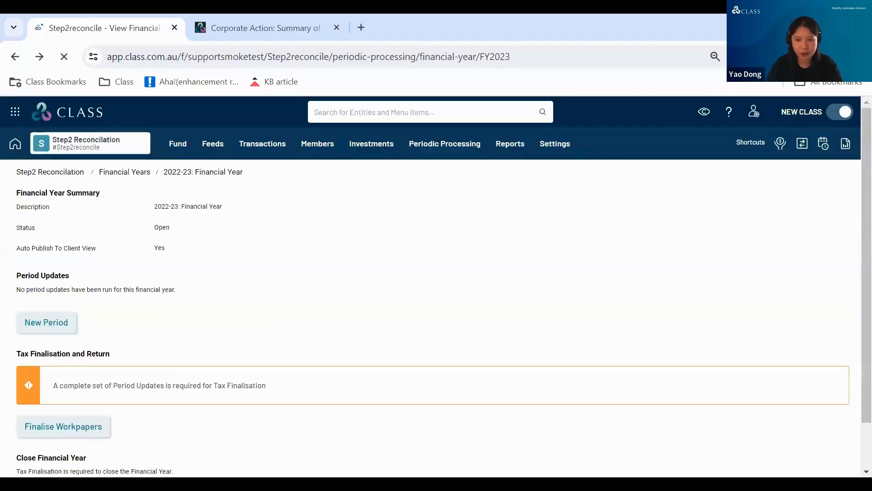
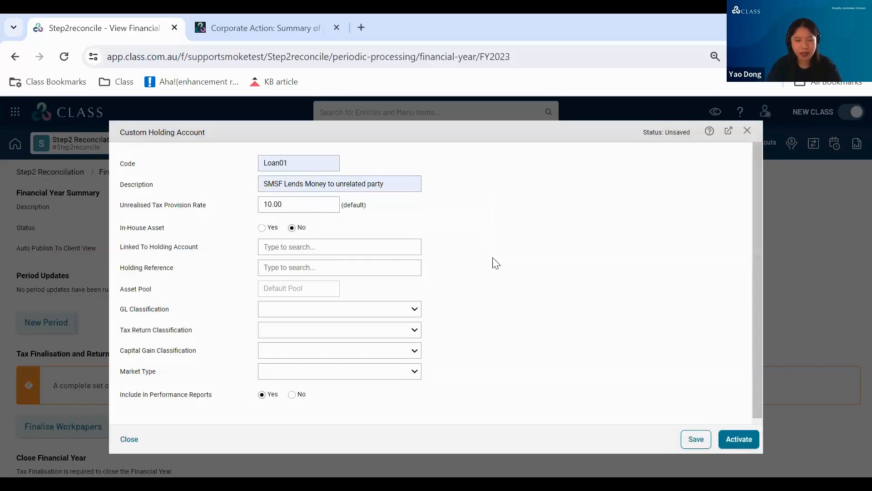
# Step: Choose Sundry Assets as the GL classification for the Loan01 custom holding account, and close the form without saving
pyautogui.click(380, 307)
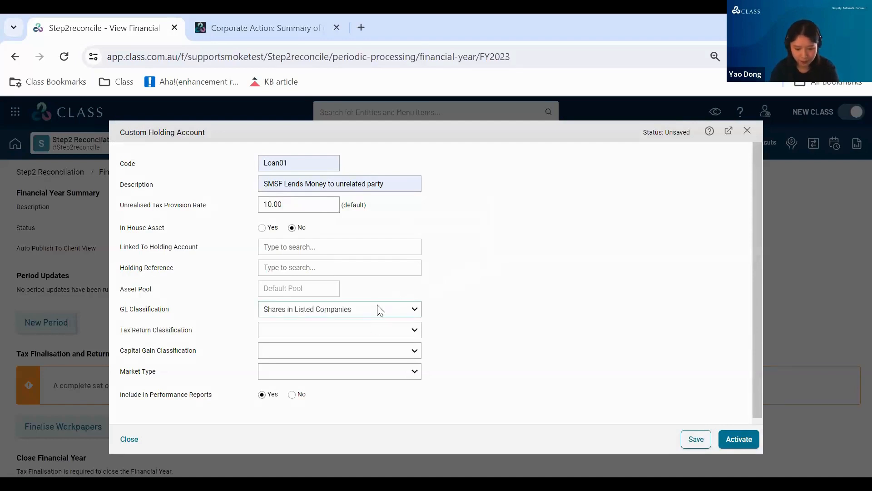
pyautogui.click(378, 305)
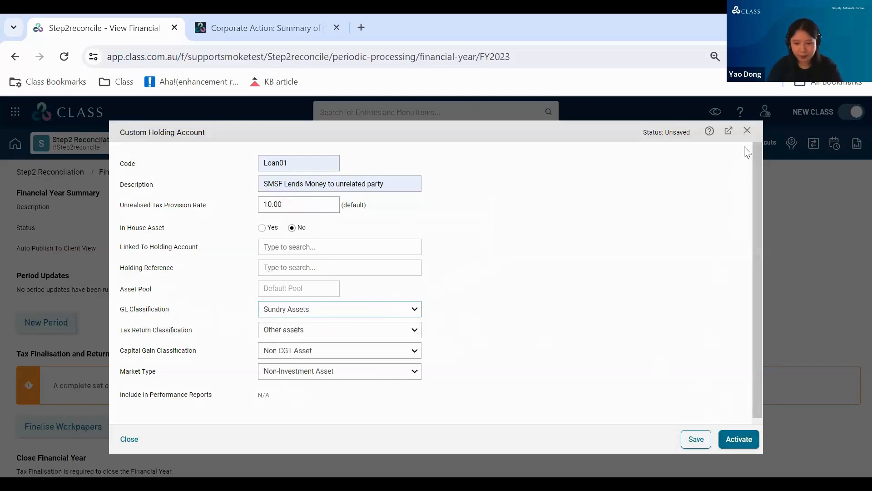
pyautogui.click(747, 132)
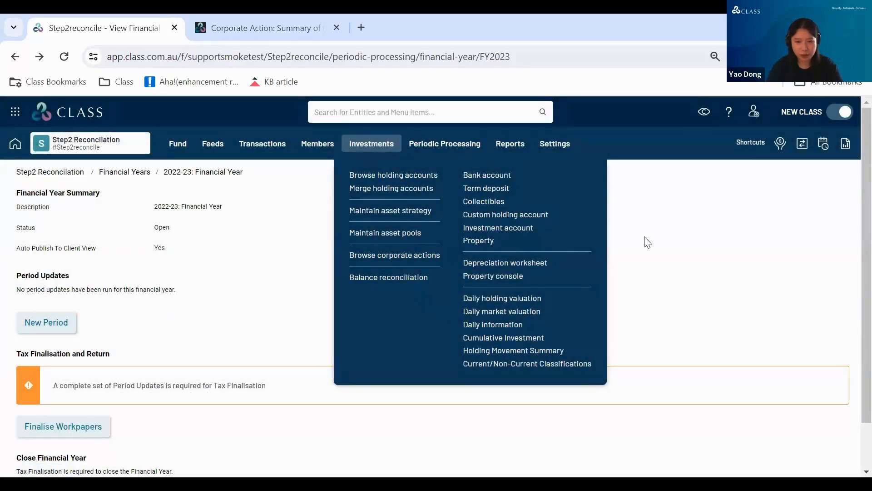
pyautogui.click(680, 264)
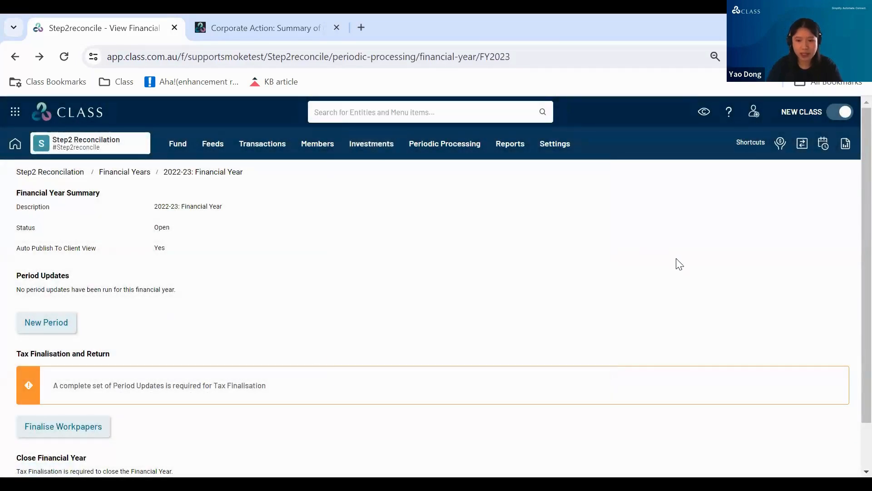
# Step: Examine the $170,000 third-party loan payment and its two $1,000 repayments among the unmatched cash transactions
pyautogui.click(268, 146)
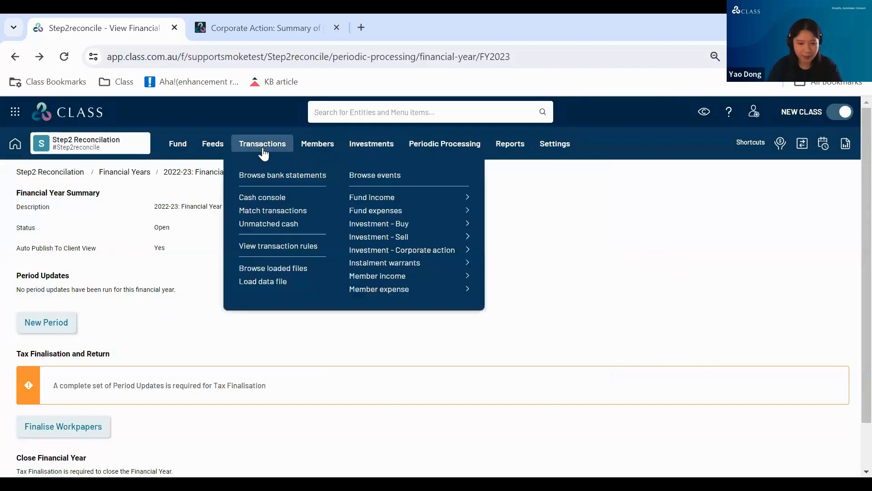
pyautogui.click(278, 212)
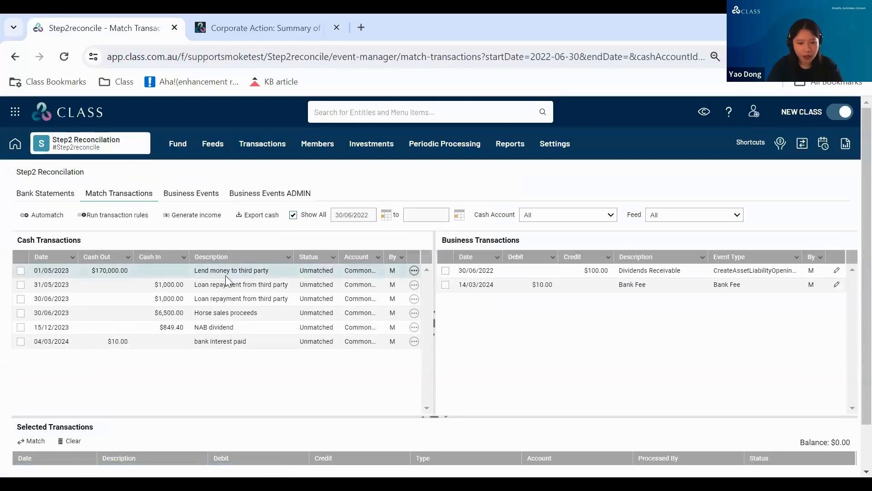
pyautogui.click(218, 271)
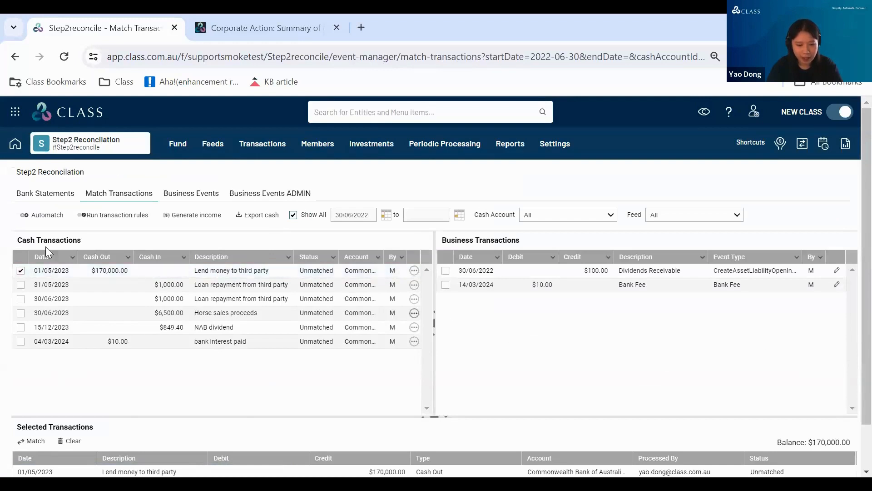
pyautogui.click(280, 285)
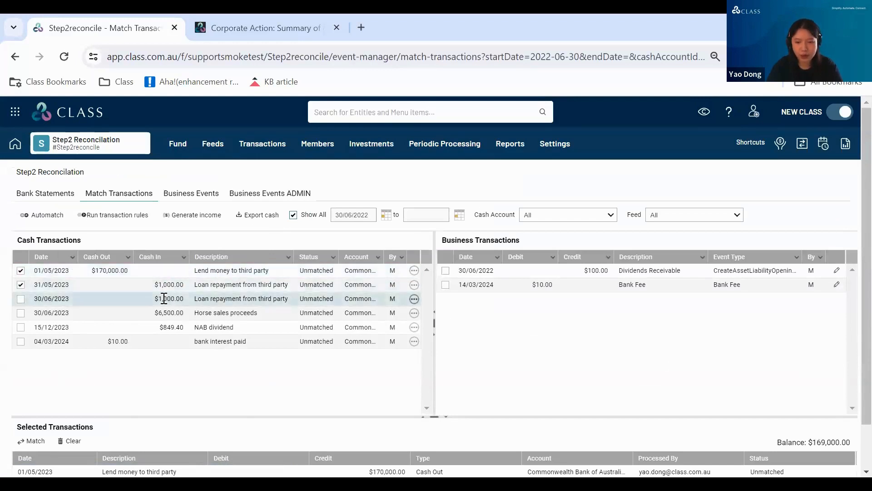
pyautogui.click(165, 299)
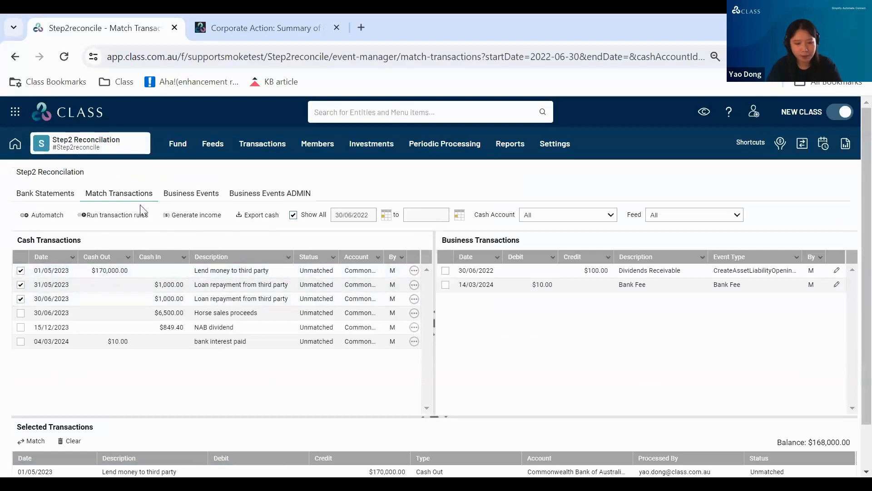
# Step: Start adding transactions to the SMSF Lends Money to unrelated party account, entering "Loan receivable" dated 01/05/2023 with $170,000 cash in
pyautogui.click(64, 195)
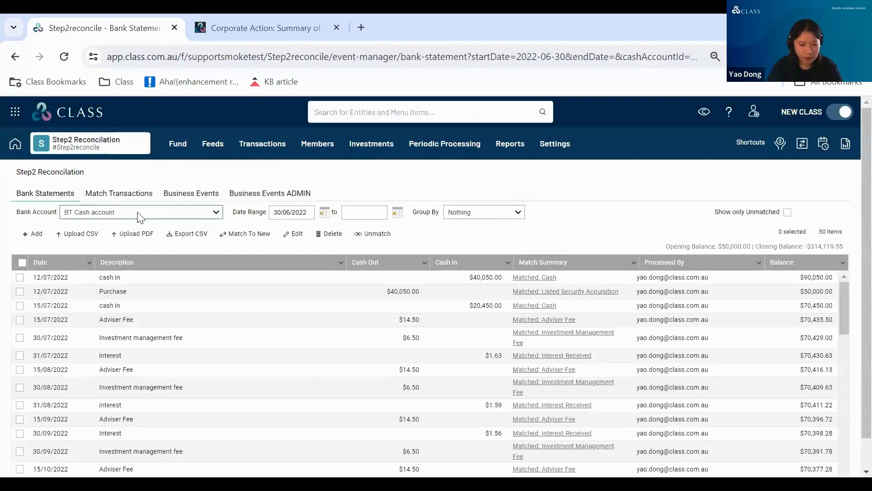
pyautogui.click(32, 233)
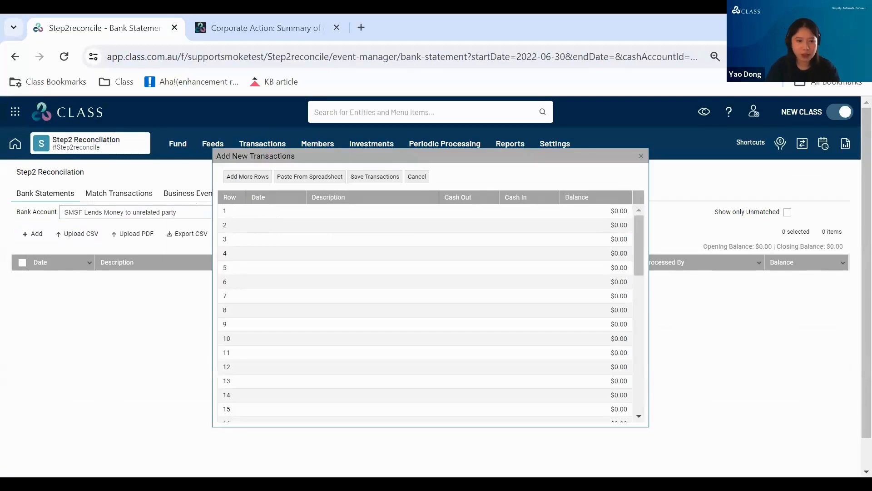
pyautogui.click(277, 212)
pyautogui.write('01')
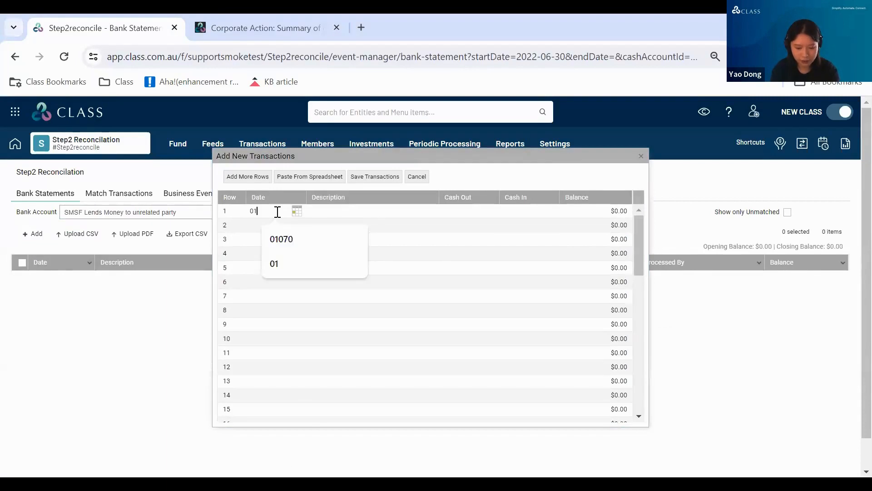
pyautogui.write('/05/2023')
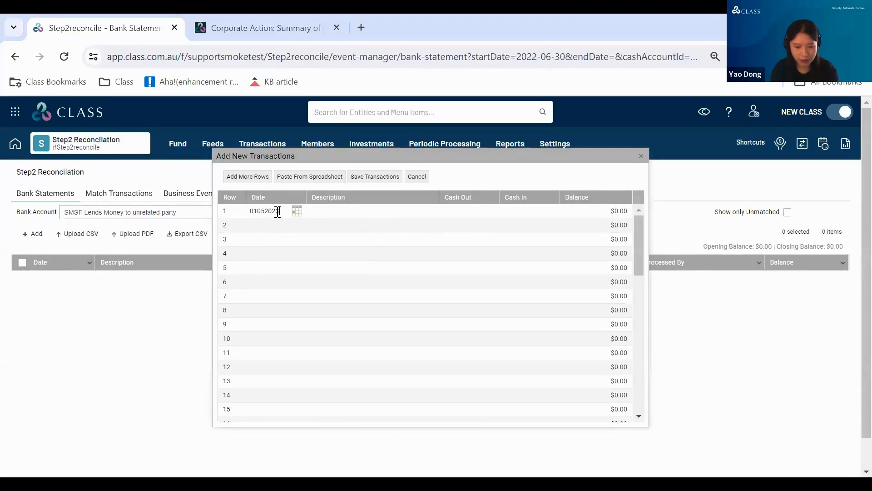
pyautogui.click(364, 217)
pyautogui.write('Loan re')
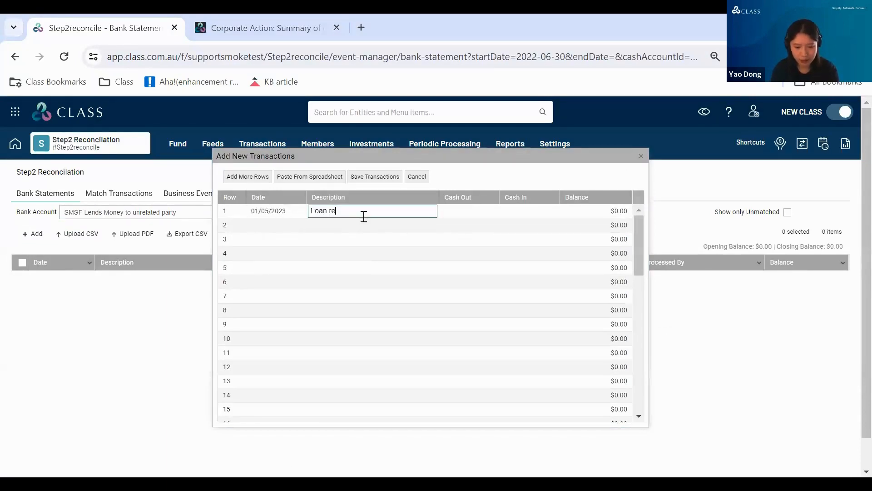
pyautogui.write('ceivable')
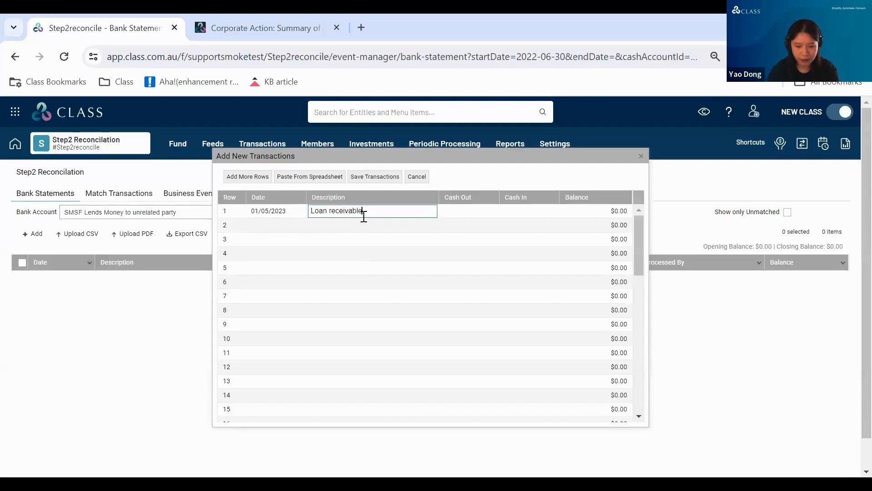
pyautogui.click(522, 210)
pyautogui.write('170')
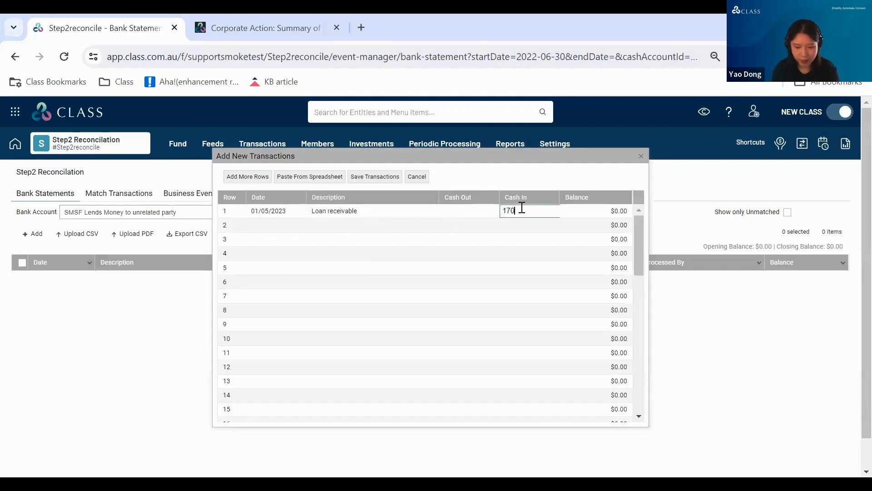
pyautogui.write(',000')
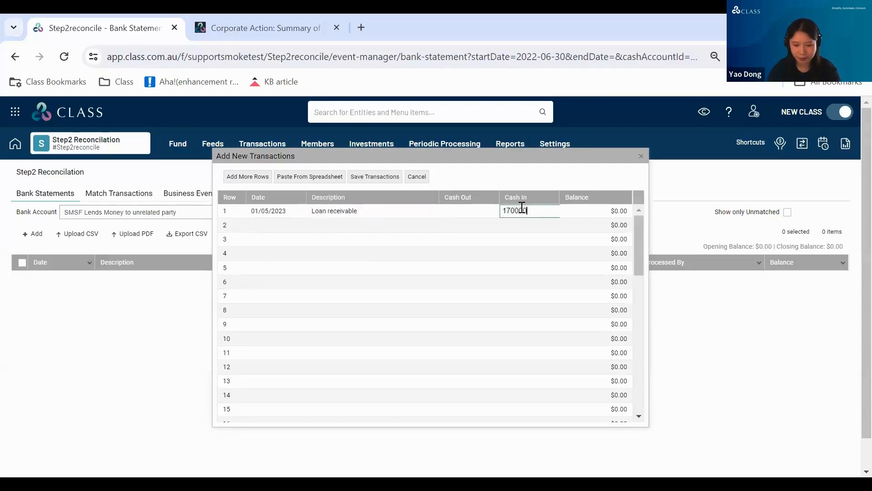
pyautogui.click(519, 239)
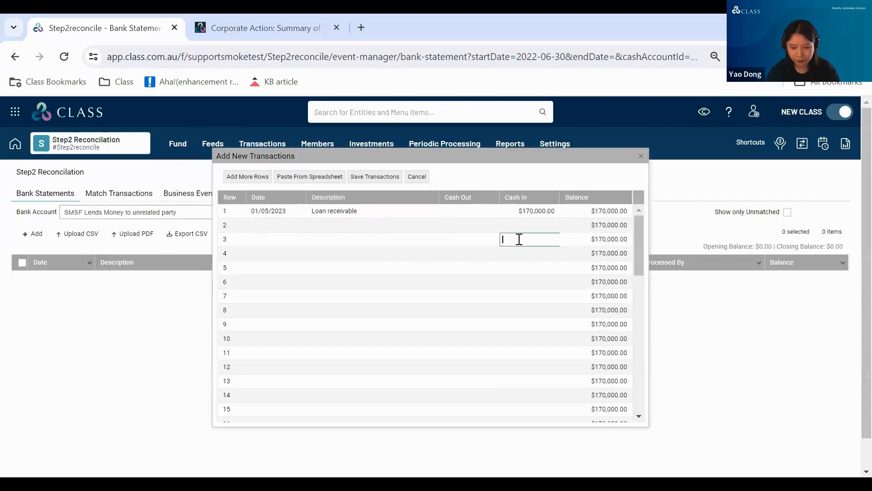
# Step: Enter a second transaction dated 31/05/2023, described as "loan repayment", with $1,000 cash out
pyautogui.click(267, 225)
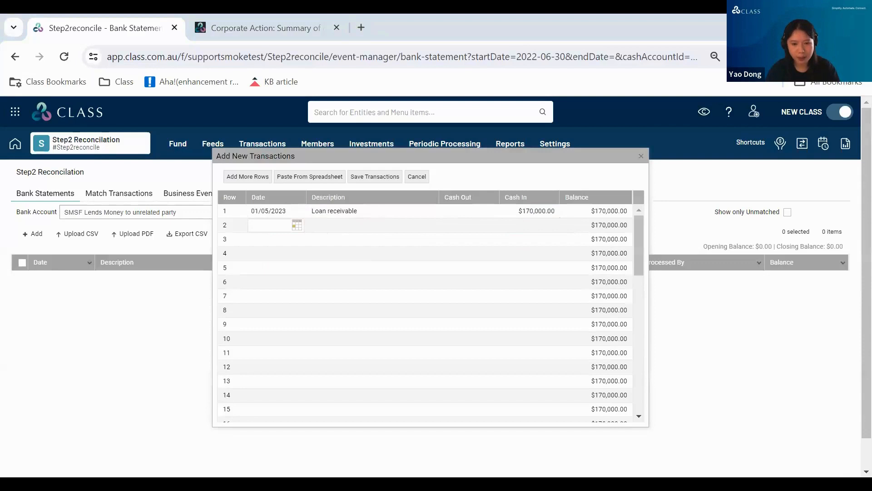
pyautogui.click(275, 227)
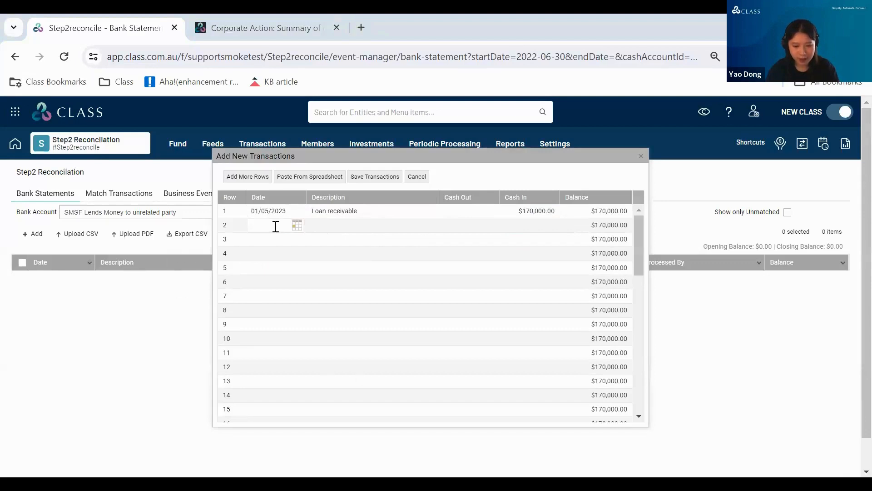
pyautogui.write('31/05/2023')
pyautogui.click(345, 227)
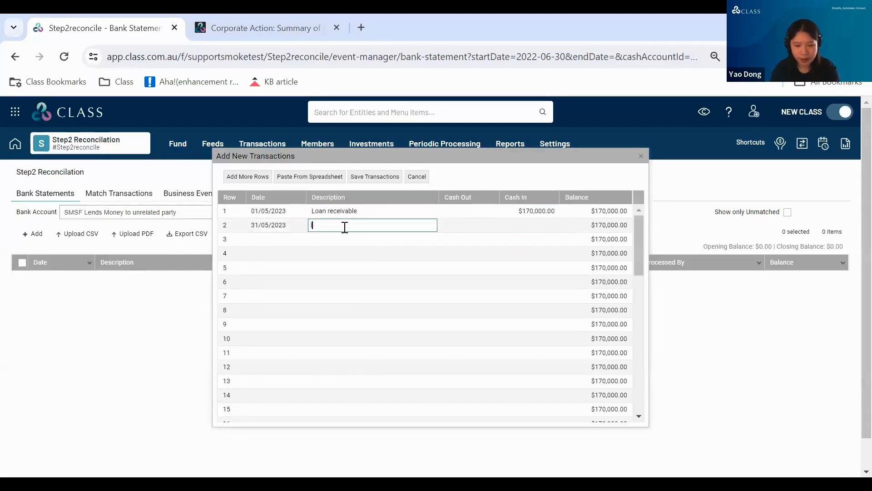
pyautogui.write('loan repayment')
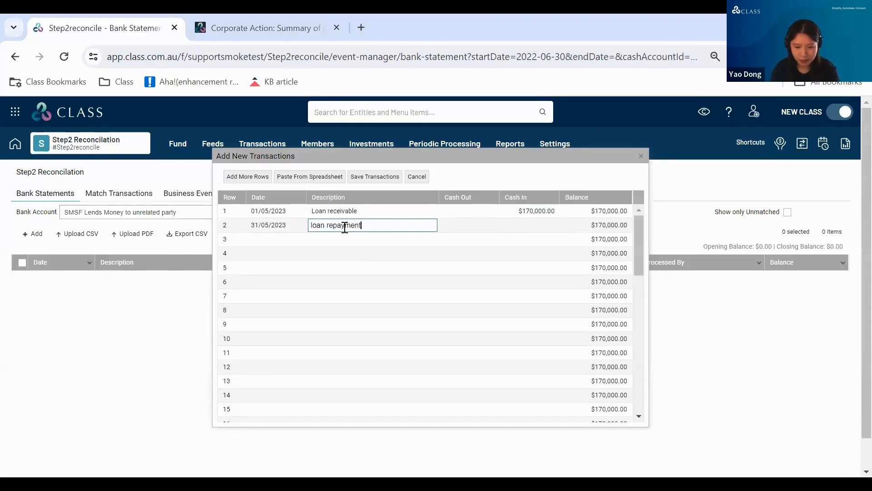
pyautogui.click(443, 226)
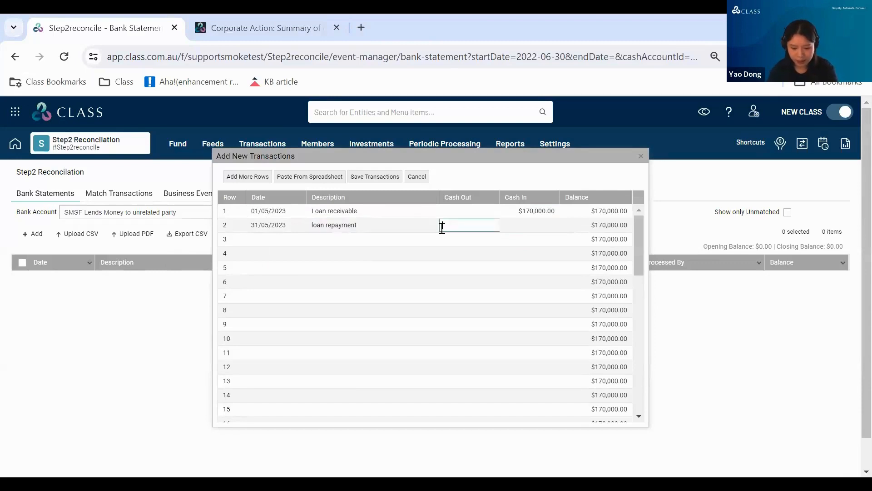
pyautogui.write('1000')
# Step: Enter a third transaction dated 30/06/2023, "loan repayment", with $1,000 cash out, and save the new transactions
pyautogui.click(277, 235)
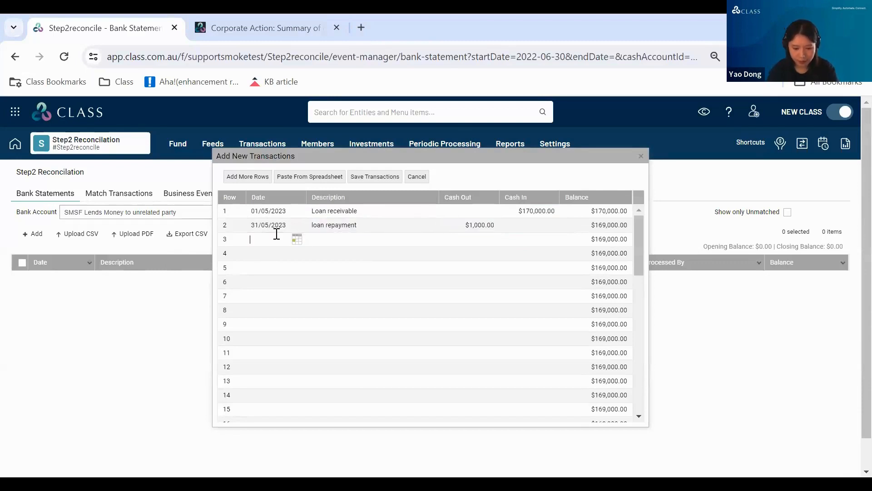
pyautogui.write('30/06/2023')
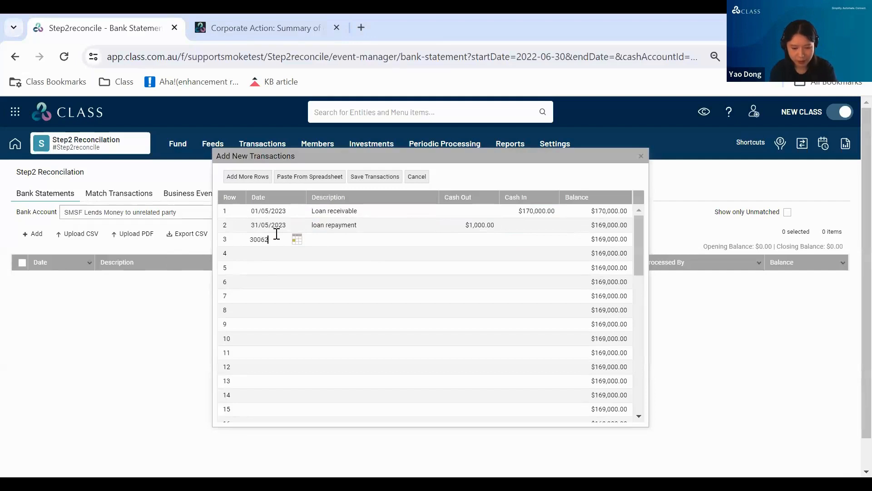
pyautogui.click(331, 224)
pyautogui.hotkey('ctrl', 'c')
pyautogui.click(338, 241)
pyautogui.hotkey('ctrl', 'v')
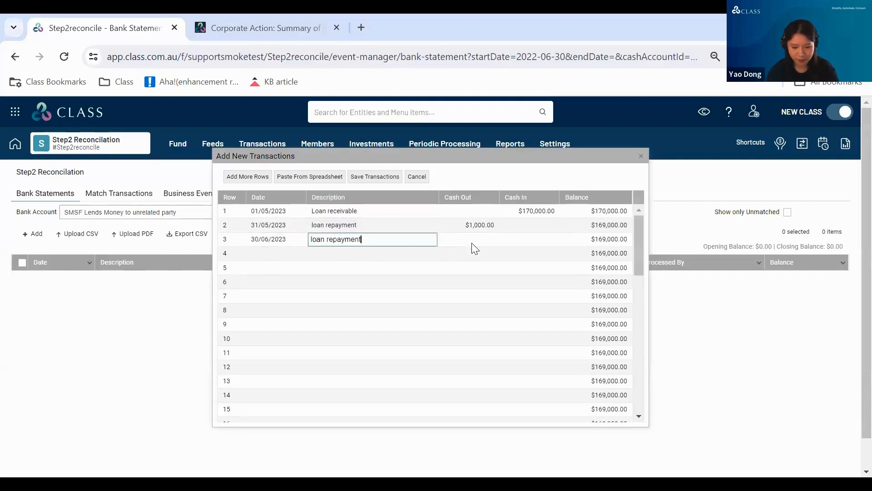
pyautogui.click(471, 241)
pyautogui.write('1000')
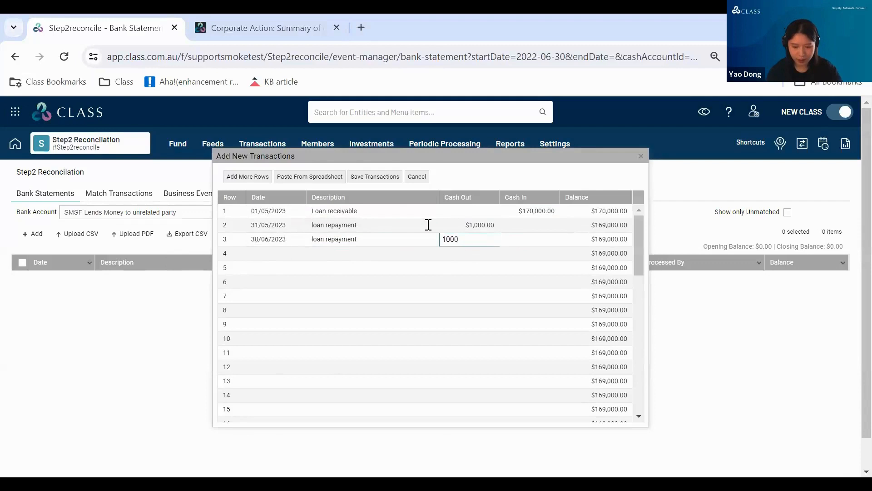
pyautogui.click(377, 177)
pyautogui.click(387, 186)
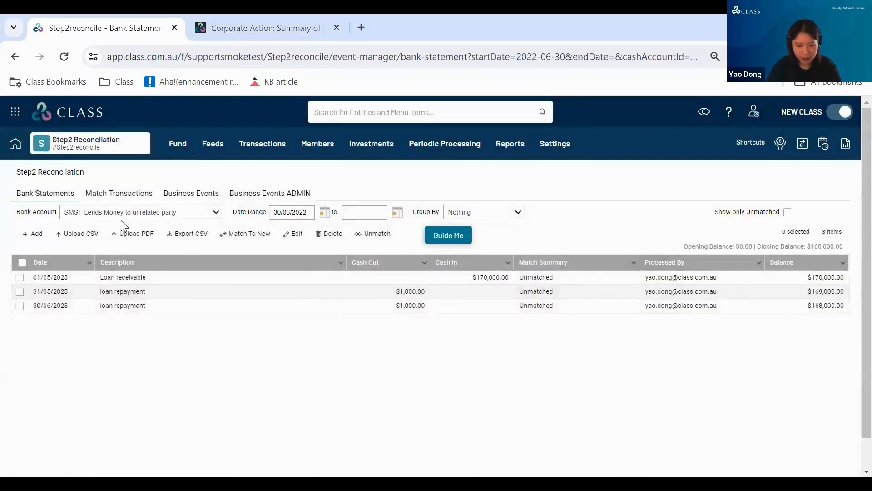
# Step: Match the $170,000 Loan receivable entry with the Lend money to third party payment dated 01/05/2023
pyautogui.click(137, 195)
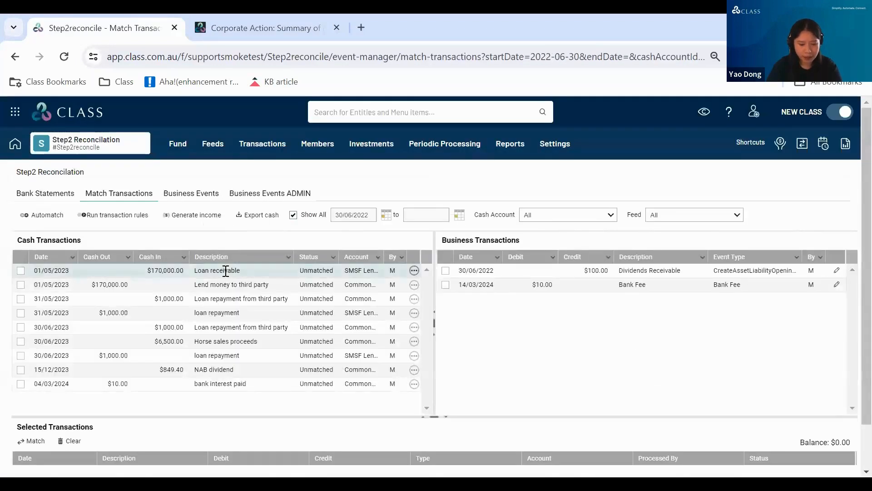
pyautogui.click(226, 270)
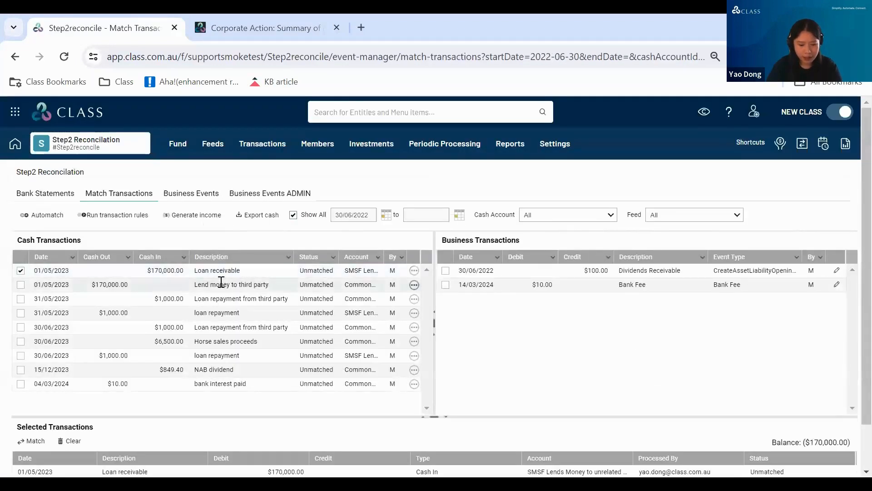
pyautogui.click(220, 285)
pyautogui.click(32, 441)
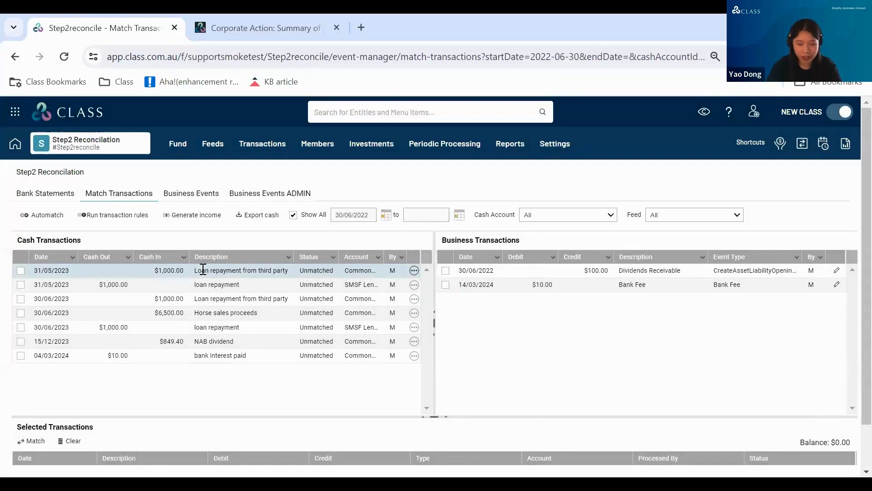
# Step: Match the $1,000 third-party loan repayments of 31/05/2023 and 30/06/2023 with the loan account's repayment entries of the same dates
pyautogui.click(202, 270)
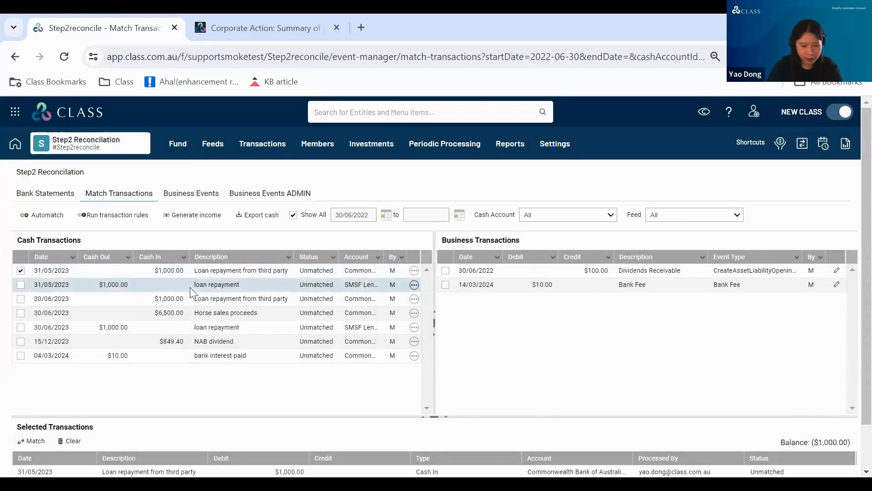
pyautogui.click(203, 284)
pyautogui.click(33, 441)
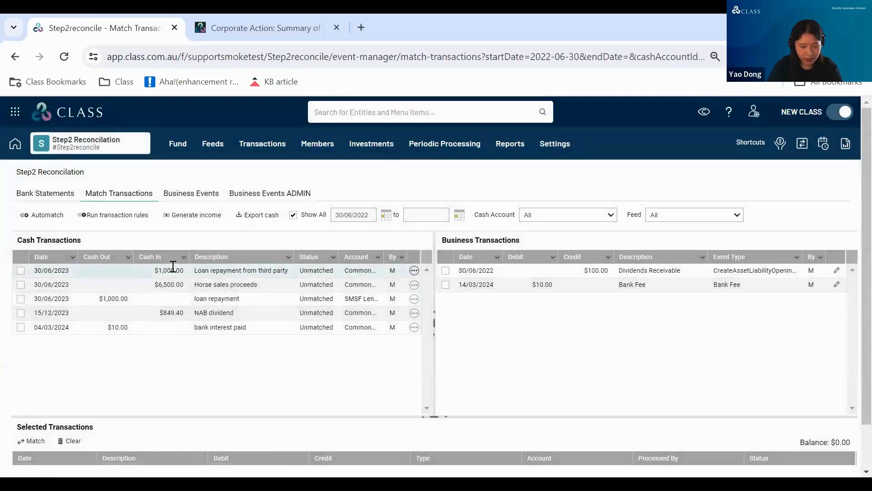
pyautogui.click(172, 270)
pyautogui.click(150, 299)
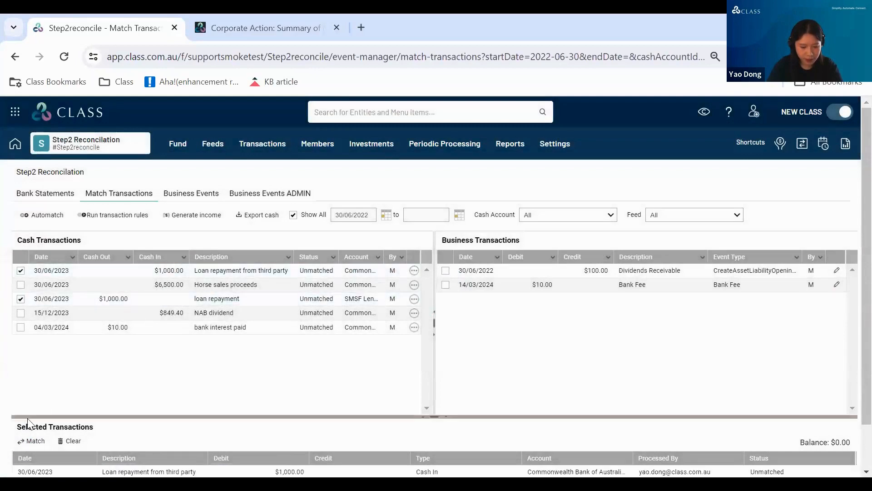
pyautogui.click(29, 440)
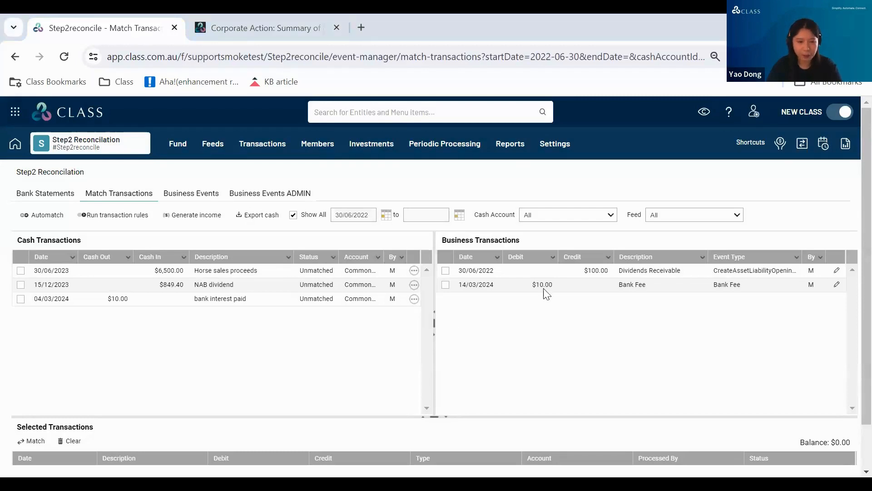
pyautogui.hotkey('alt', 'Tab')
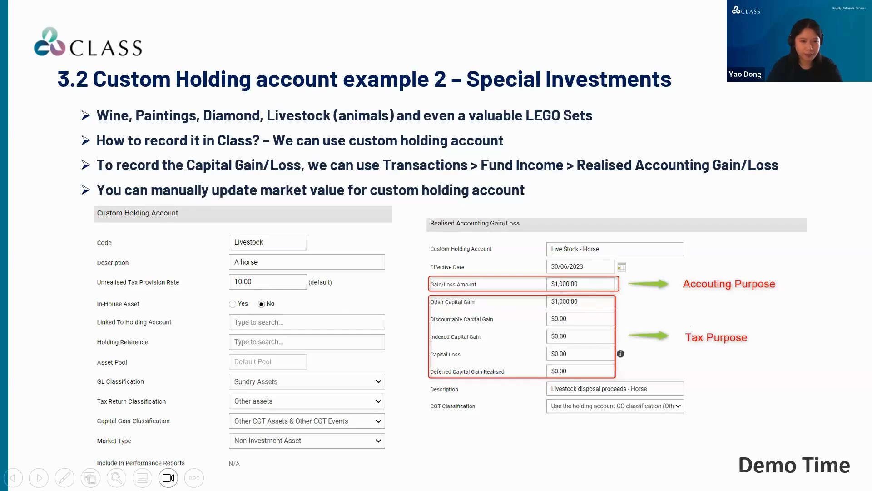
pyautogui.hotkey('alt', 'Tab')
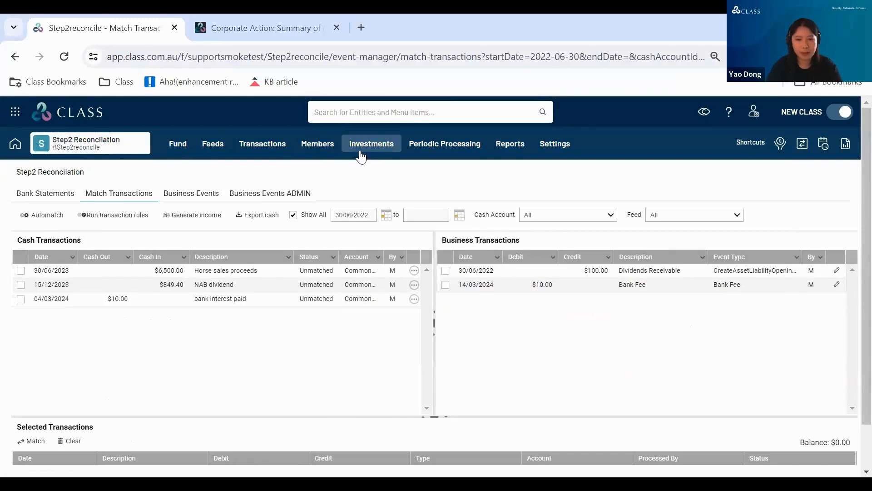
# Step: Search the holding accounts for "live" and open the security issue prices of the Live Stock - Horse holding
pyautogui.click(361, 156)
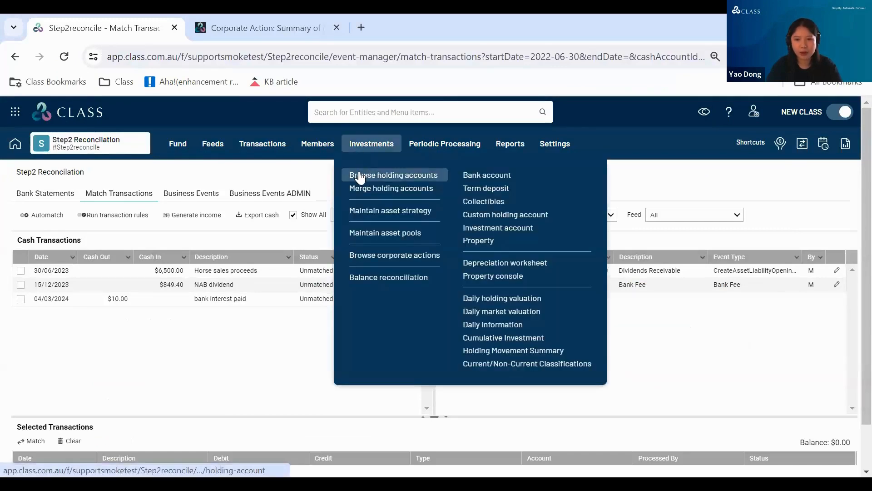
pyautogui.click(361, 176)
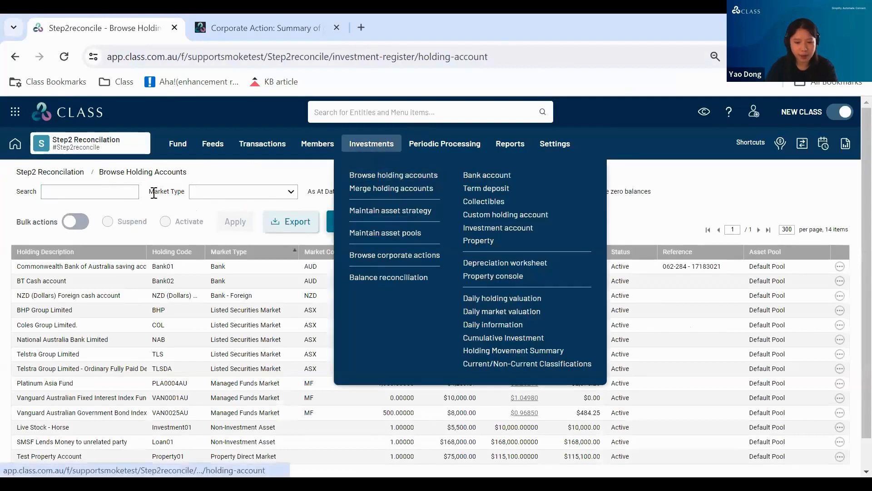
pyautogui.click(122, 193)
pyautogui.write('l')
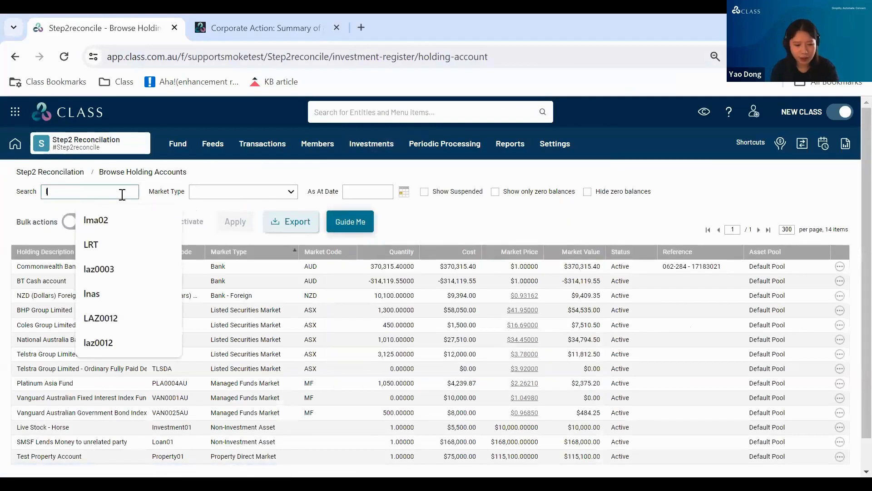
pyautogui.write('ivest')
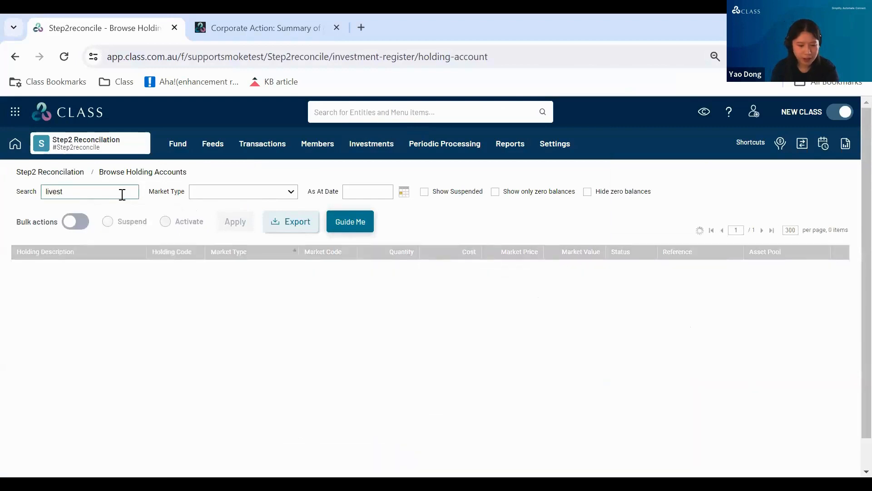
pyautogui.press('BackSpace')
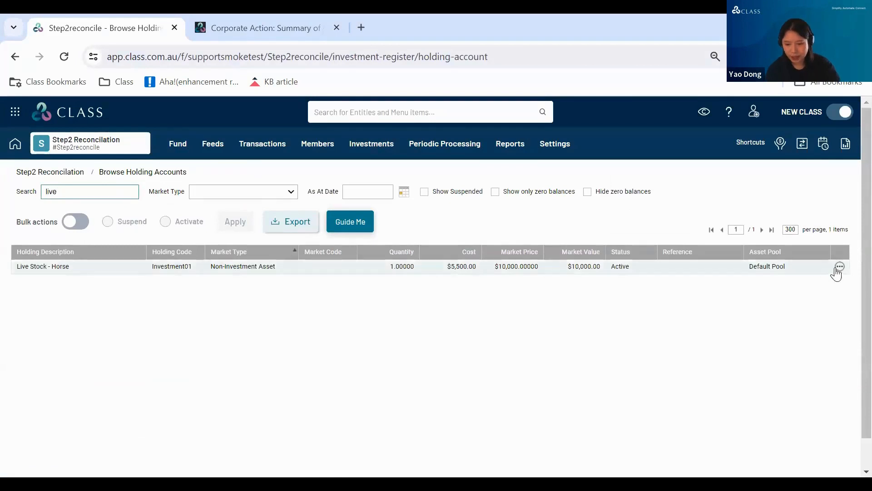
pyautogui.click(839, 267)
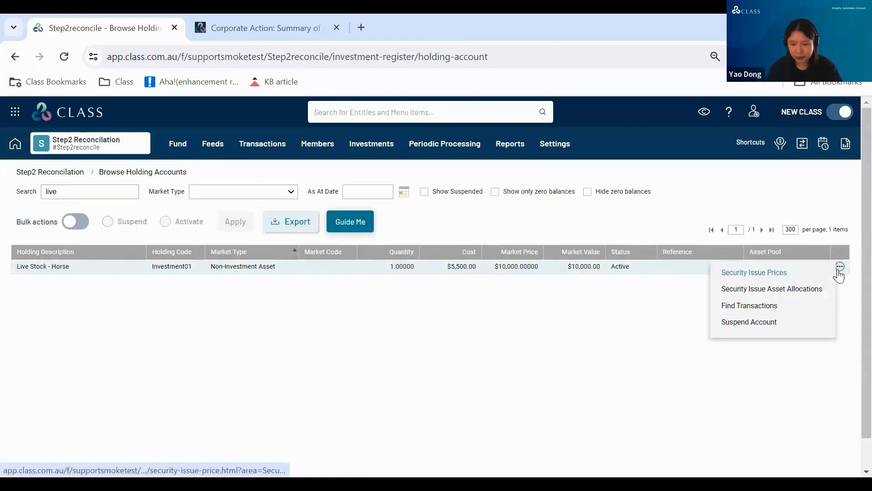
pyautogui.click(799, 274)
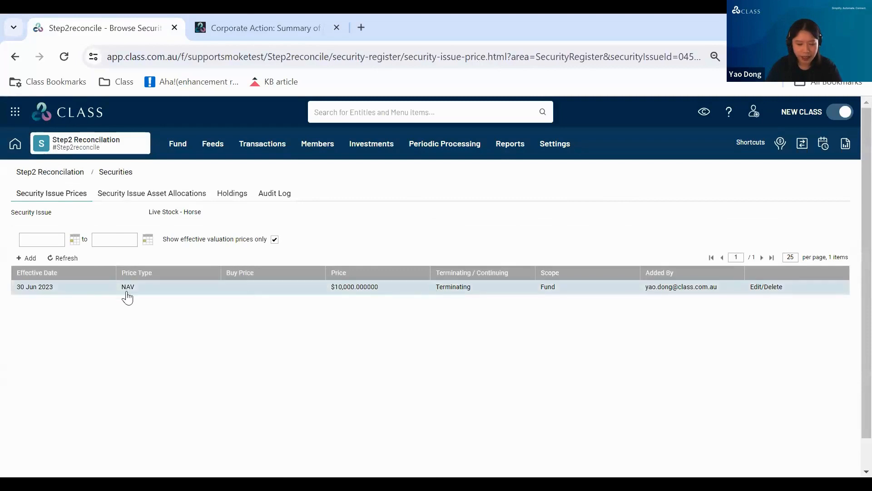
# Step: Examine the effective date, price type and price of the Live Stock - Horse price record, leaving the record unchanged
pyautogui.click(432, 289)
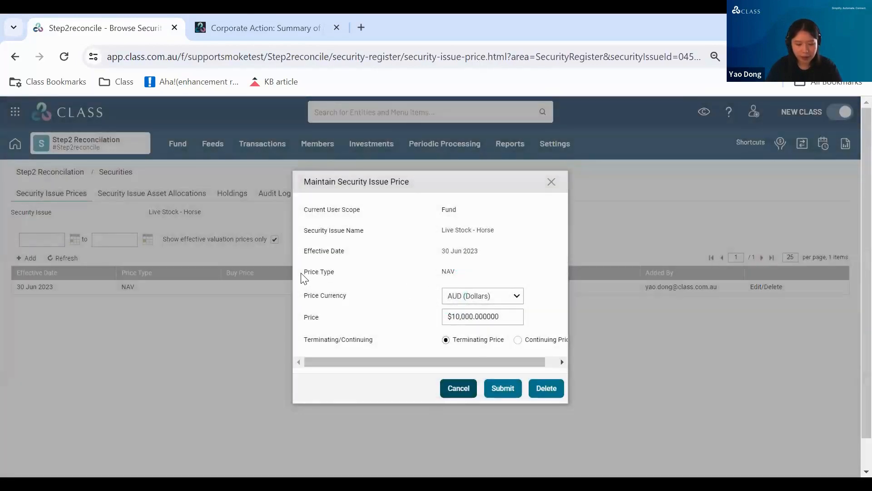
pyautogui.moveTo(304, 274); pyautogui.dragTo(469, 276)
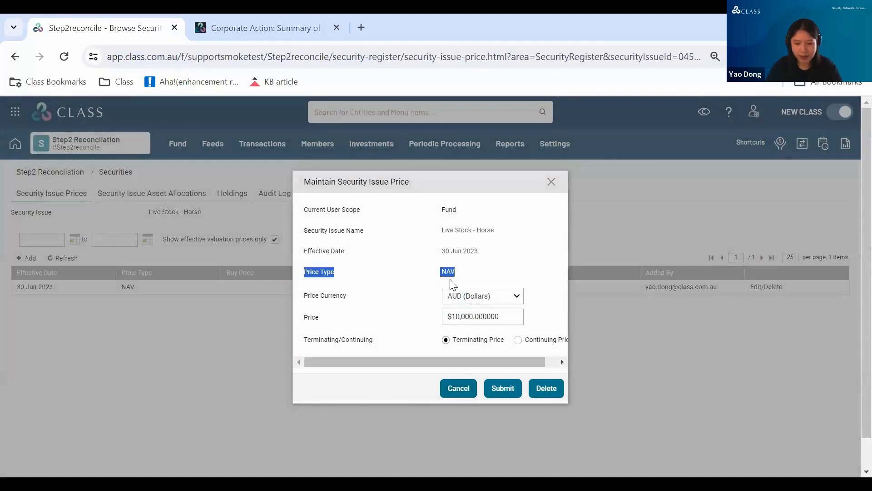
pyautogui.click(502, 271)
pyautogui.moveTo(444, 251); pyautogui.dragTo(489, 253)
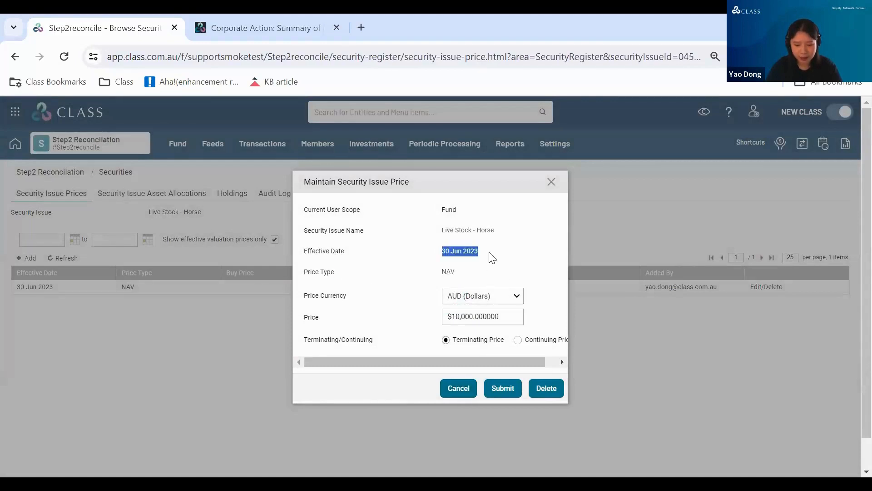
pyautogui.click(490, 255)
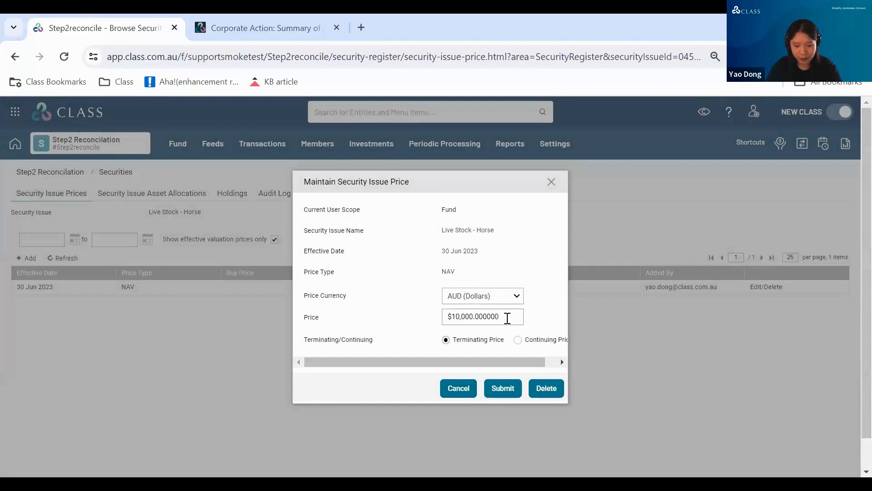
pyautogui.moveTo(507, 318); pyautogui.dragTo(417, 309)
pyautogui.click(459, 314)
pyautogui.click(552, 182)
# Step: Show the bank statement of the Live Stock - Horse account and inspect the transactions matched to the horse purchase price entry
pyautogui.click(262, 143)
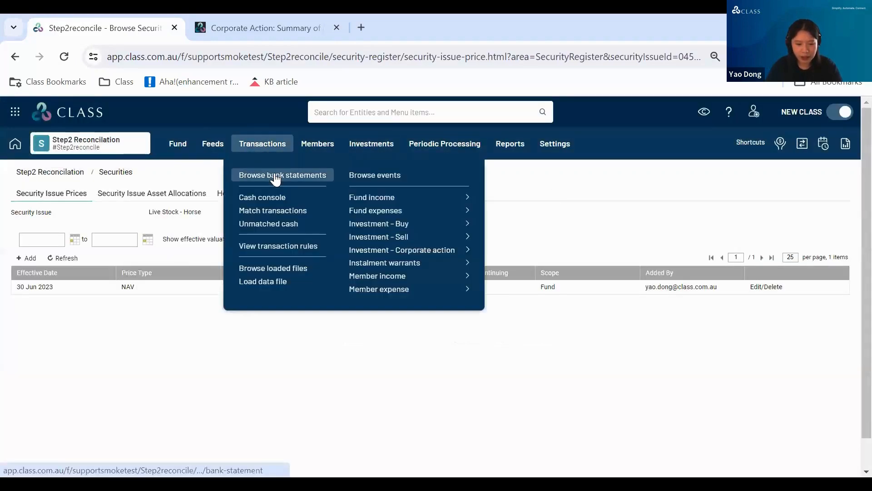
pyautogui.click(277, 178)
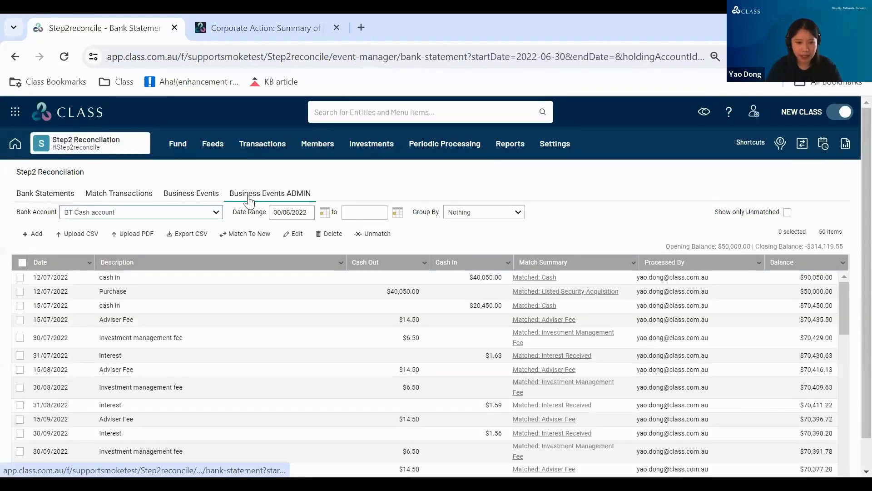
pyautogui.click(159, 212)
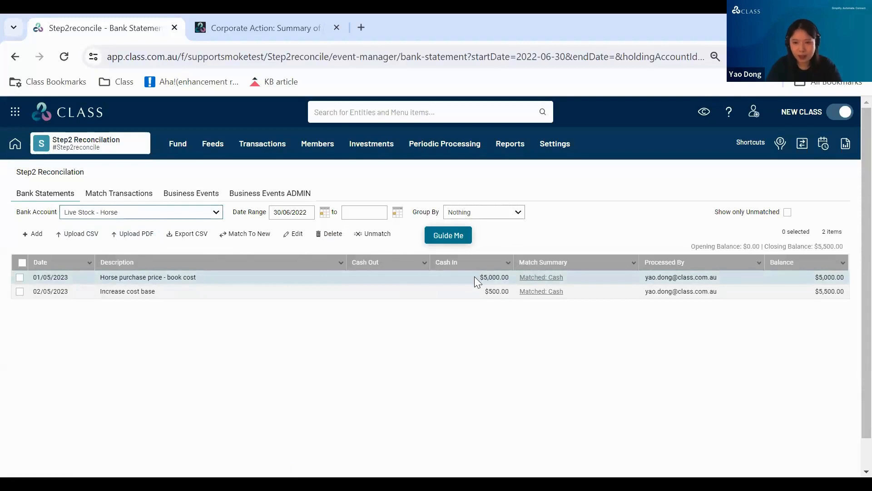
pyautogui.click(546, 278)
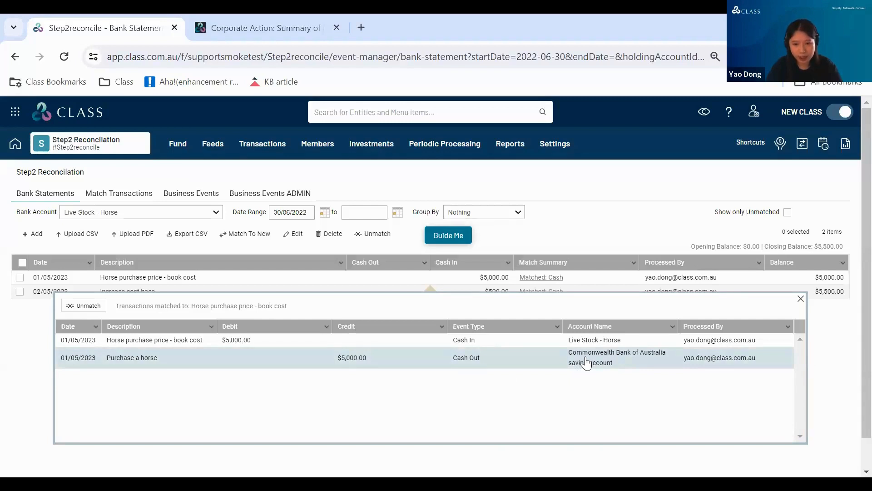
pyautogui.click(800, 299)
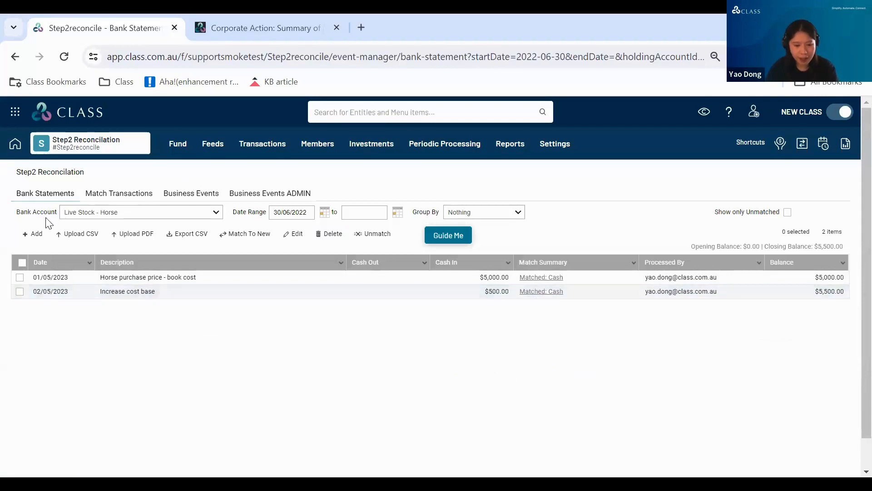
# Step: Start a new bank transaction in the Live Stock - Horse account, dated 30/06/2023
pyautogui.click(34, 235)
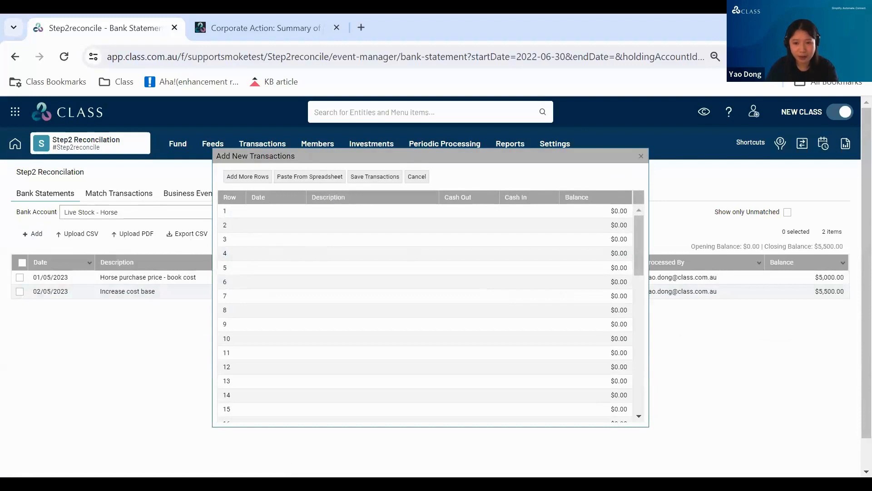
pyautogui.click(265, 210)
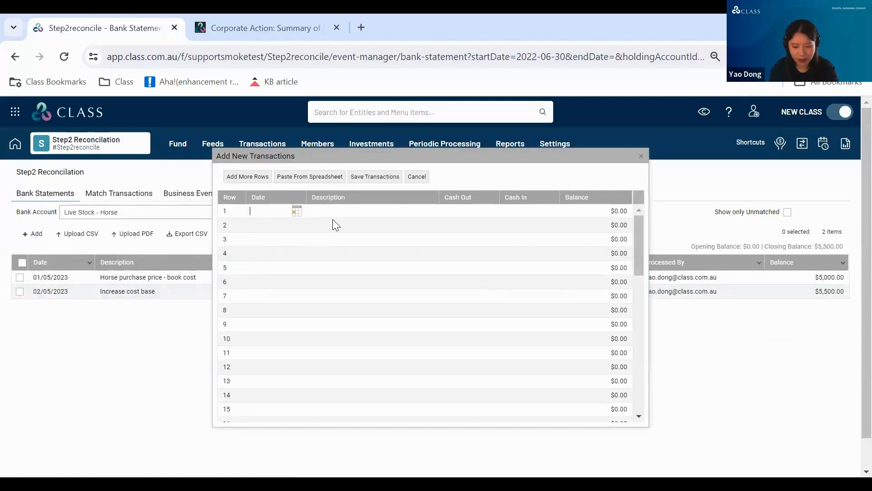
pyautogui.write('03')
pyautogui.press('BackSpace')
pyautogui.press('BackSpace')
pyautogui.write('3')
pyautogui.write('0/06/')
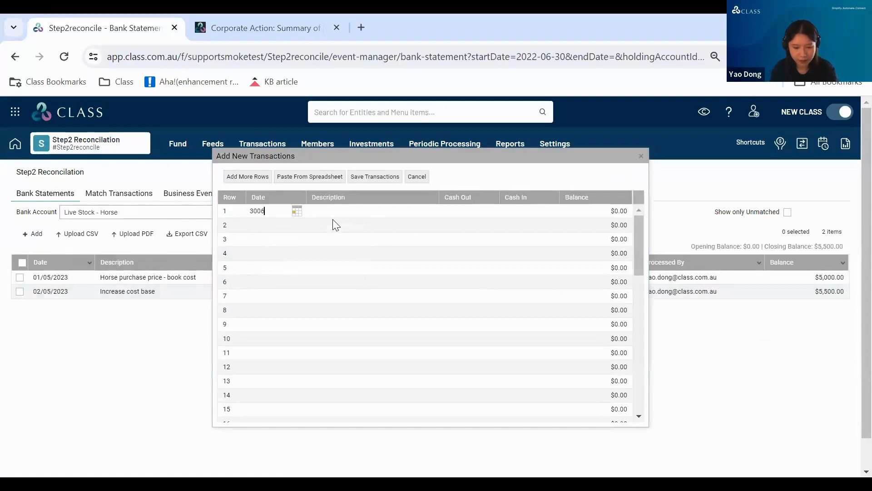
pyautogui.write('2023')
# Step: Describe the new transaction as "bring cost base for the horse", enter $5,500 cash out, and save it
pyautogui.click(339, 209)
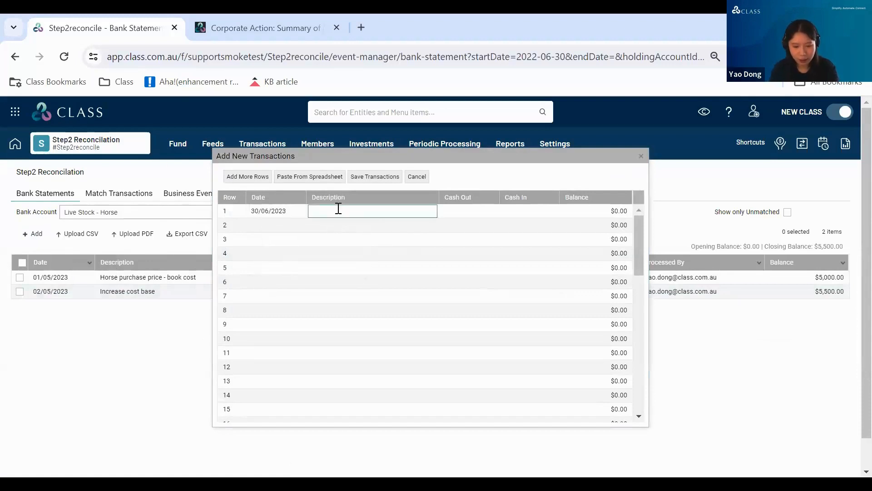
pyautogui.write('bring cost base ')
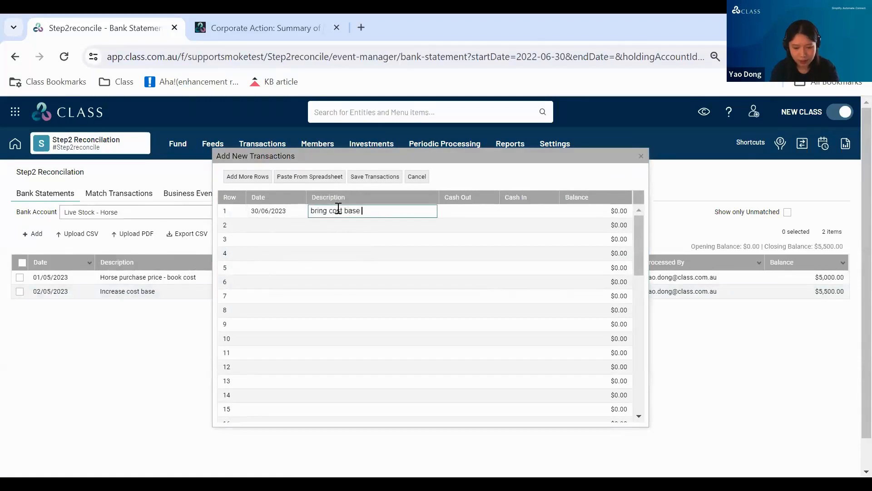
pyautogui.write('for the horse')
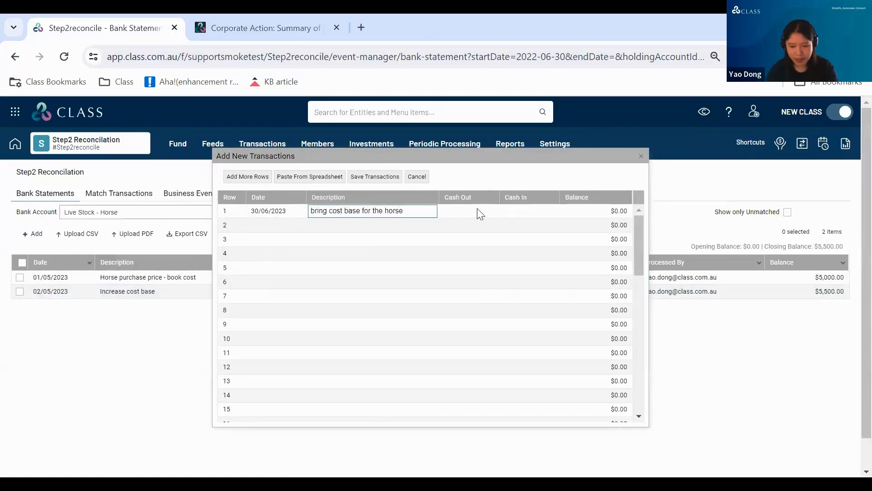
pyautogui.click(477, 212)
pyautogui.write('5500')
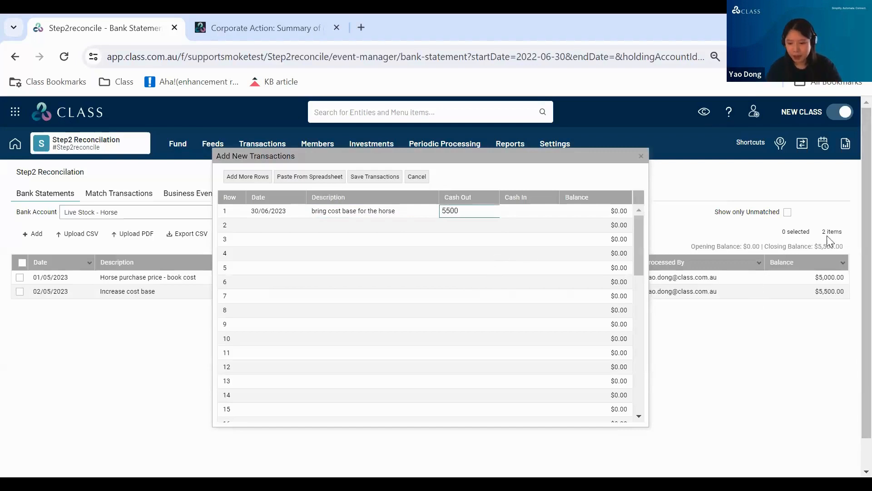
pyautogui.click(380, 180)
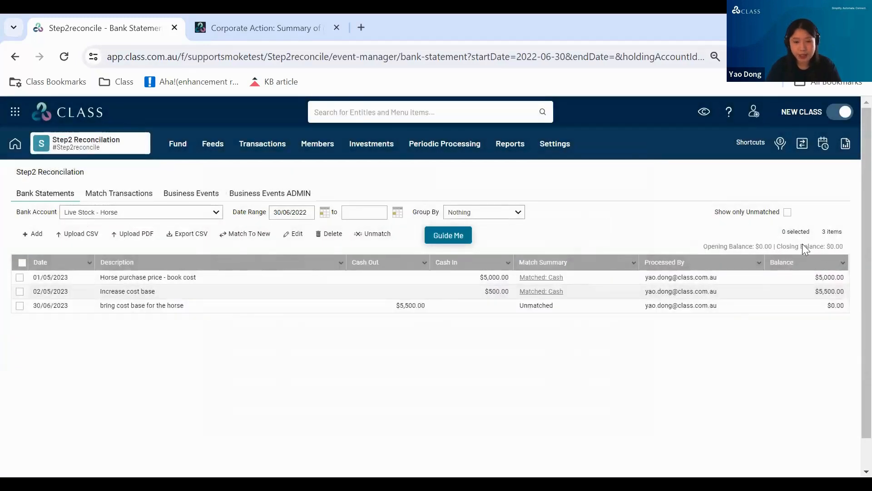
# Step: Match the $6,500 Horse sales proceeds receipt with the $5,500 "bring cost base for the horse" transaction, both dated 30/06/2023
pyautogui.click(128, 192)
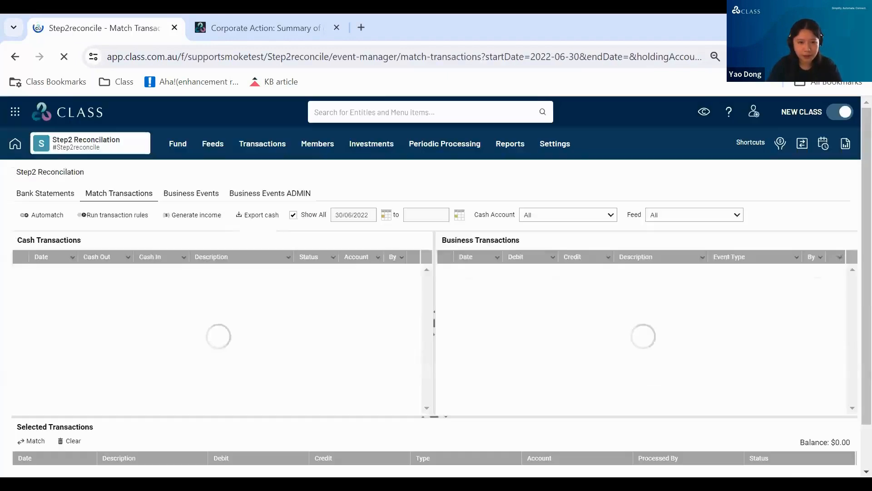
pyautogui.click(175, 272)
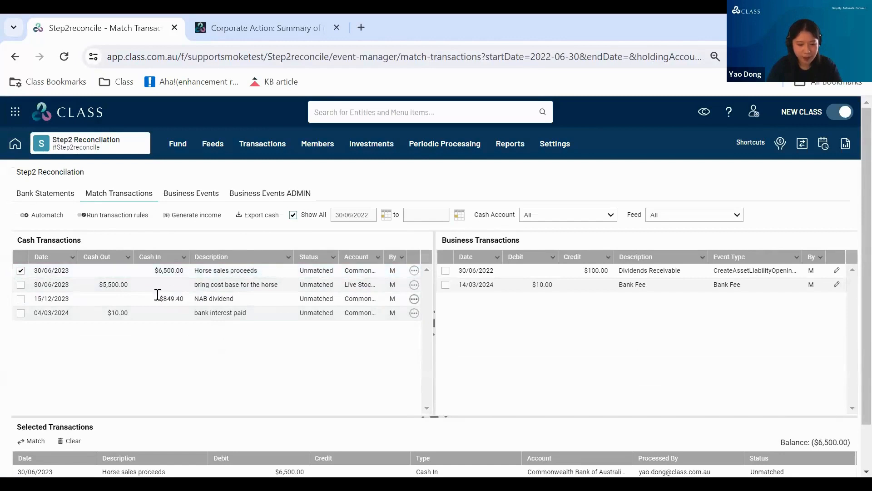
pyautogui.click(136, 285)
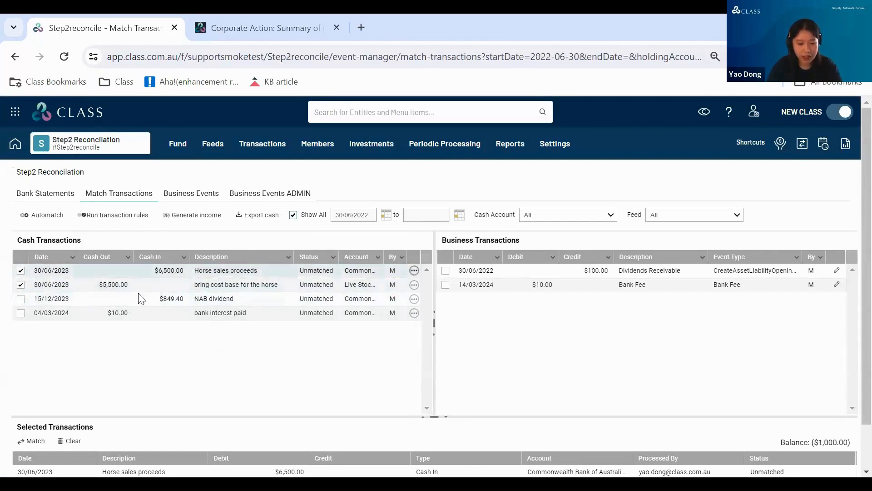
pyautogui.click(28, 442)
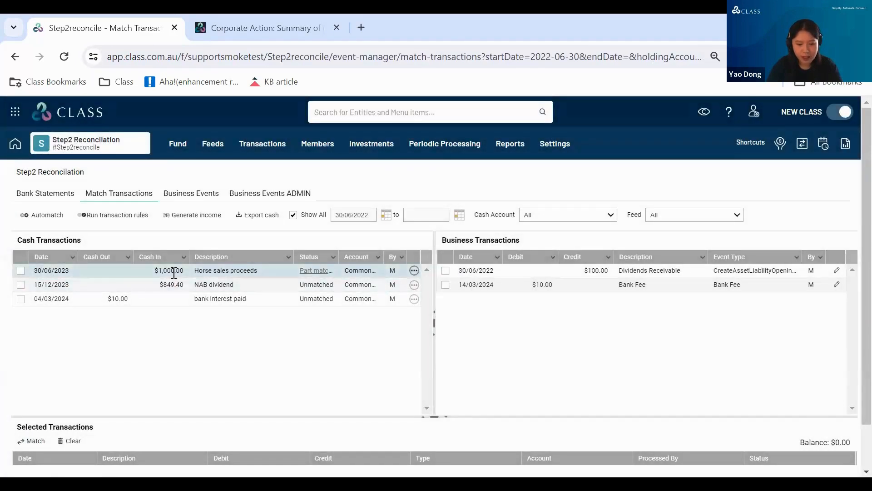
# Step: Match the part-matched Horse sales proceeds receipt of 30/06/2023 to a new Realised accounting gain/loss event under Fund income
pyautogui.click(175, 272)
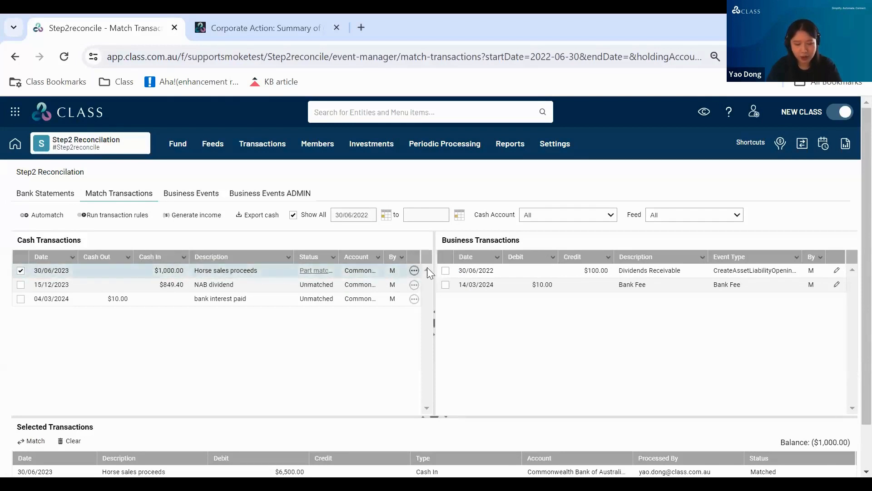
pyautogui.click(415, 271)
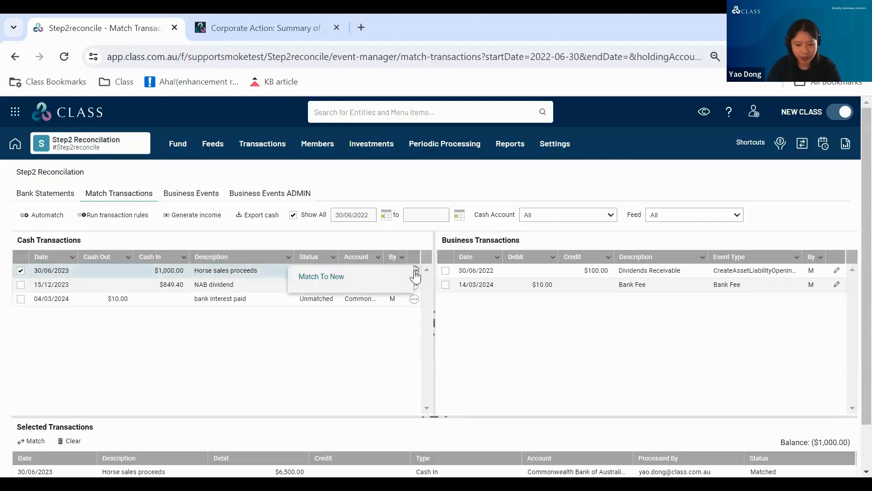
pyautogui.click(384, 276)
pyautogui.click(243, 289)
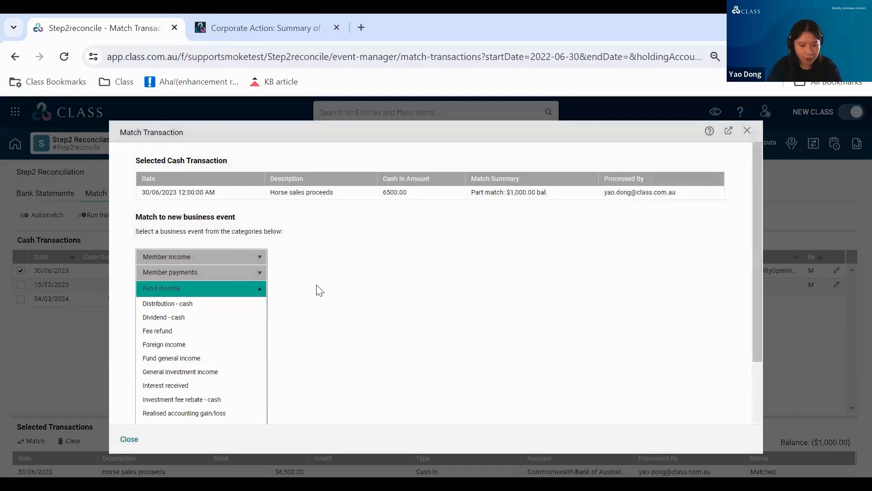
pyautogui.scroll(-3, 319, 290)
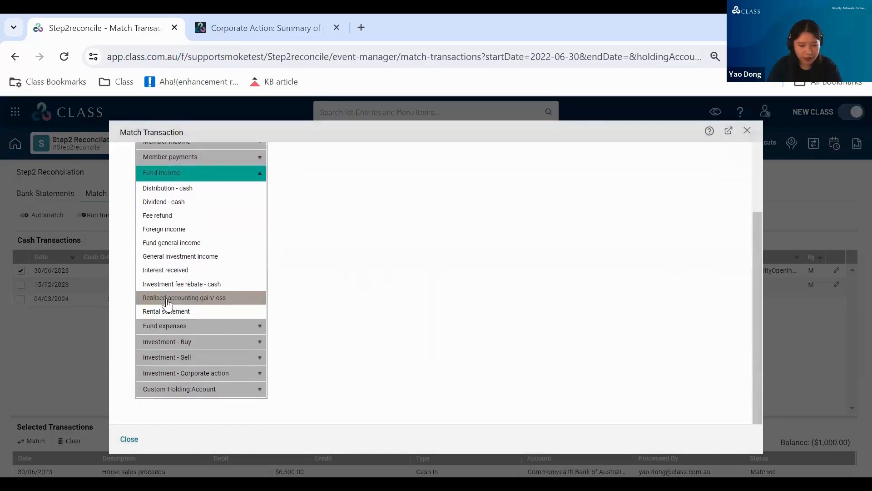
pyautogui.click(167, 299)
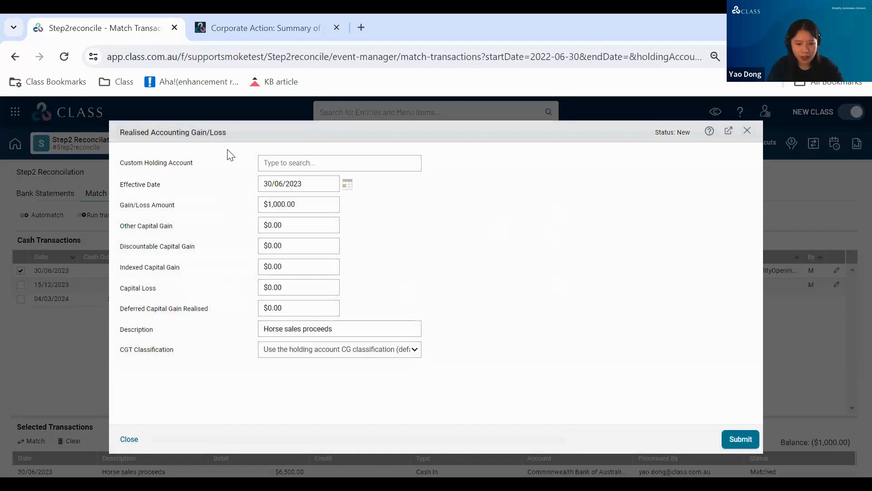
# Step: Assign the realised gain/loss event to the Live Stock - Horse custom holding account and review its gain/loss amount
pyautogui.click(324, 164)
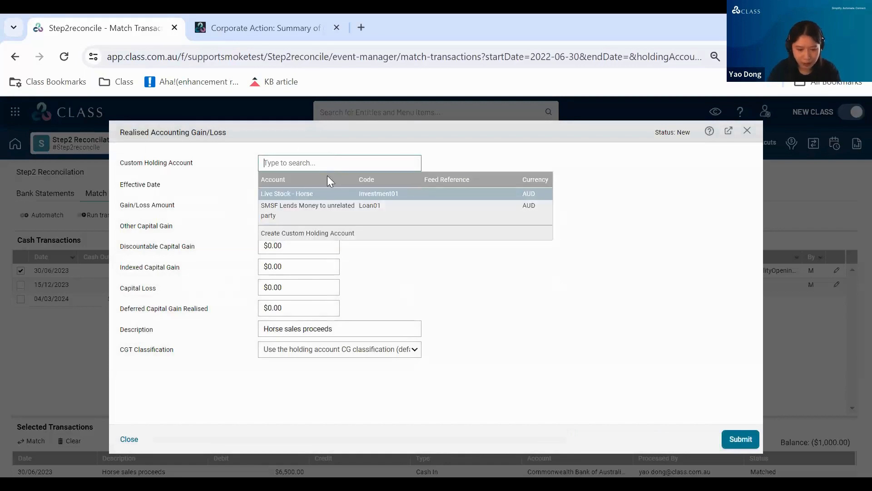
pyautogui.click(324, 193)
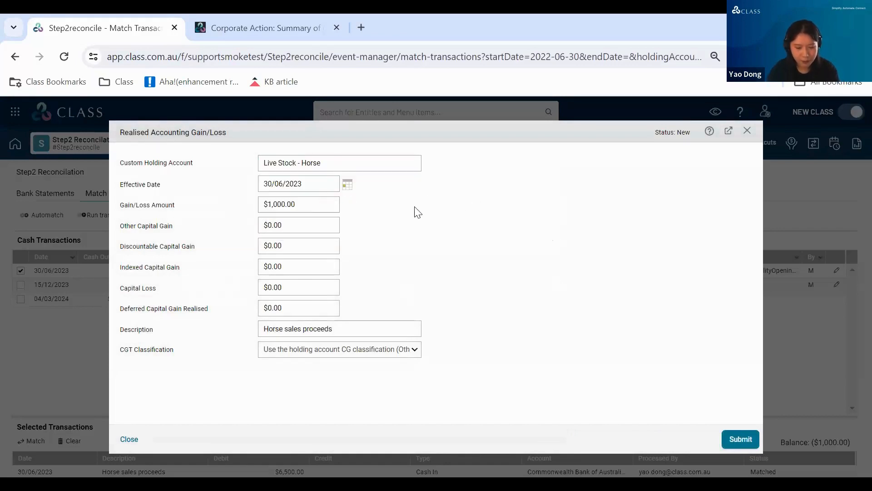
pyautogui.moveTo(121, 205); pyautogui.dragTo(186, 211)
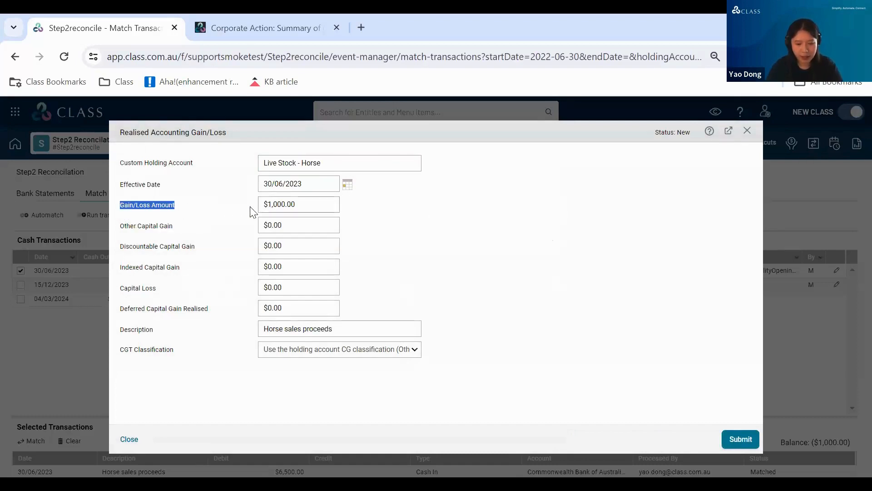
pyautogui.click(276, 205)
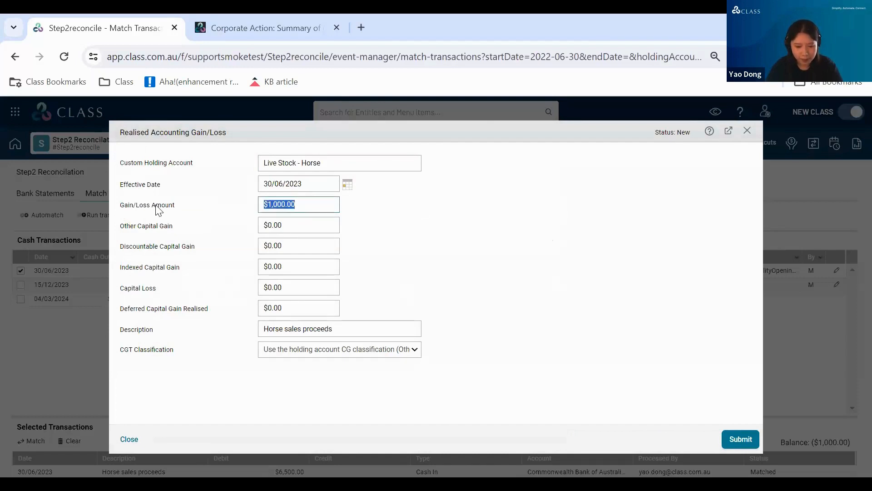
pyautogui.click(335, 207)
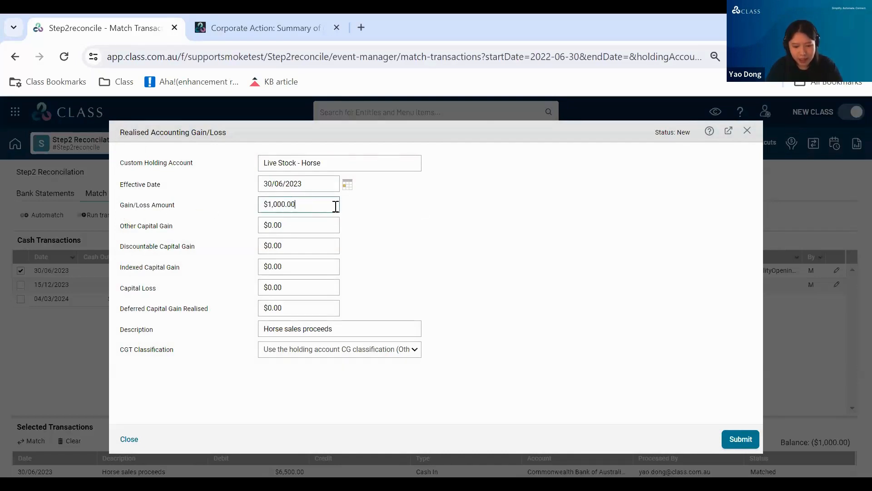
pyautogui.moveTo(335, 207); pyautogui.dragTo(230, 210)
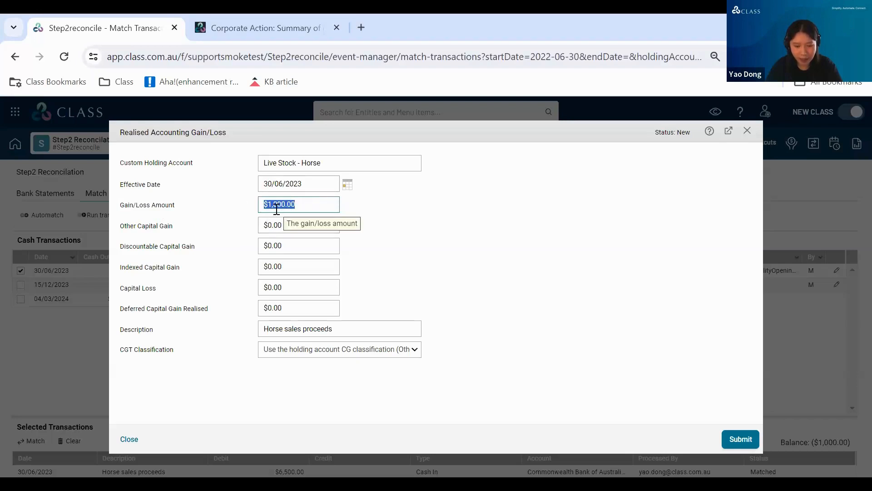
pyautogui.click(219, 221)
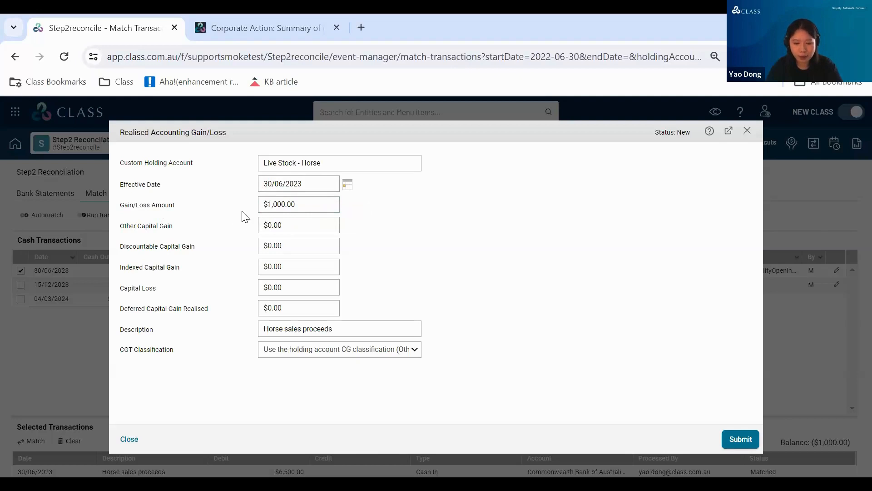
pyautogui.click(301, 205)
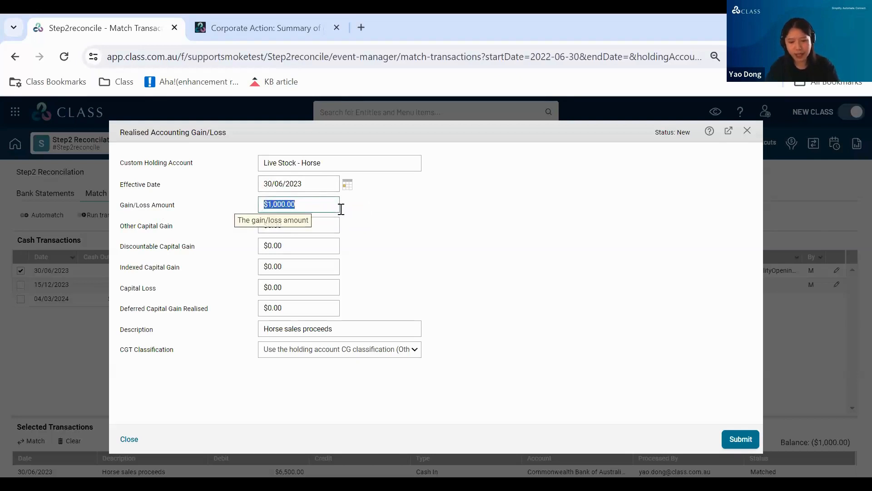
pyautogui.click(327, 225)
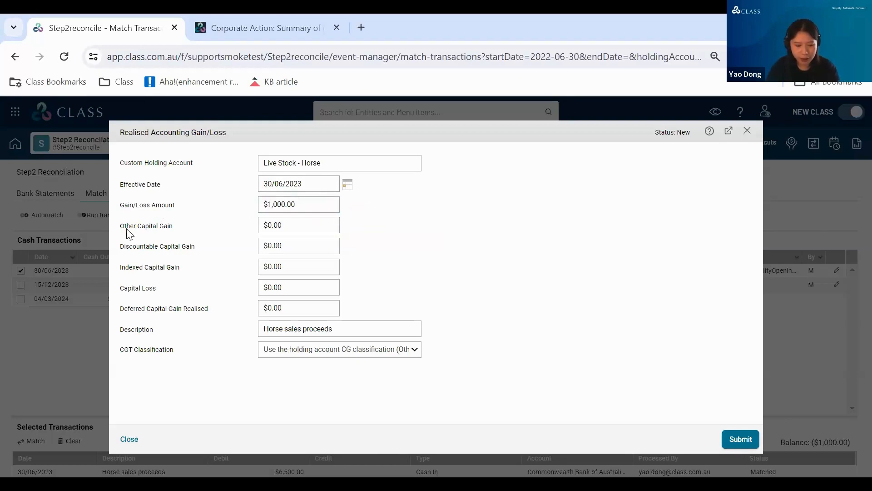
# Step: Copy the gain/loss amount into Other Capital Gain so that it is set to $1,000.00
pyautogui.moveTo(119, 226); pyautogui.dragTo(349, 308)
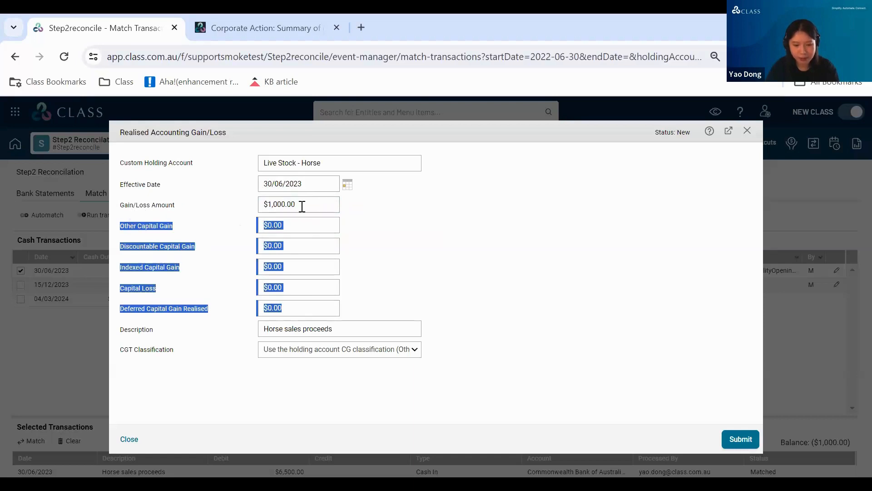
pyautogui.click(261, 205)
pyautogui.hotkey('ctrl', 'c')
pyautogui.click(259, 227)
pyautogui.hotkey('ctrl', 'v')
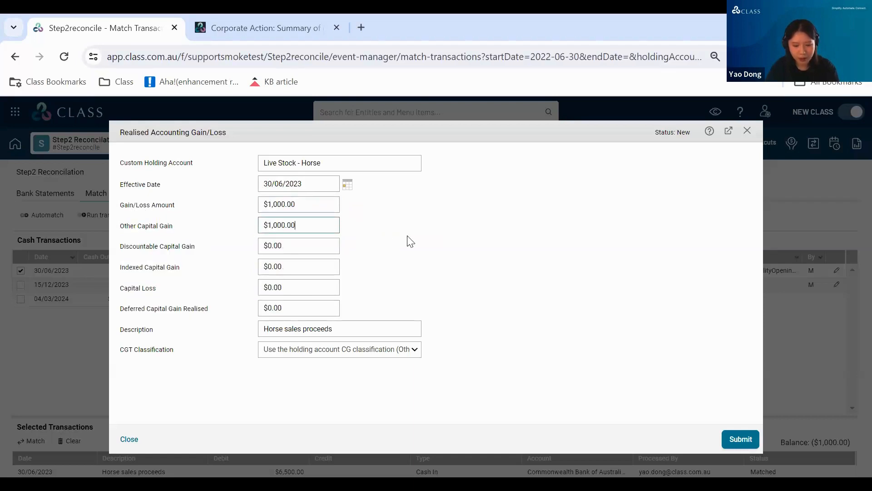
pyautogui.click(407, 241)
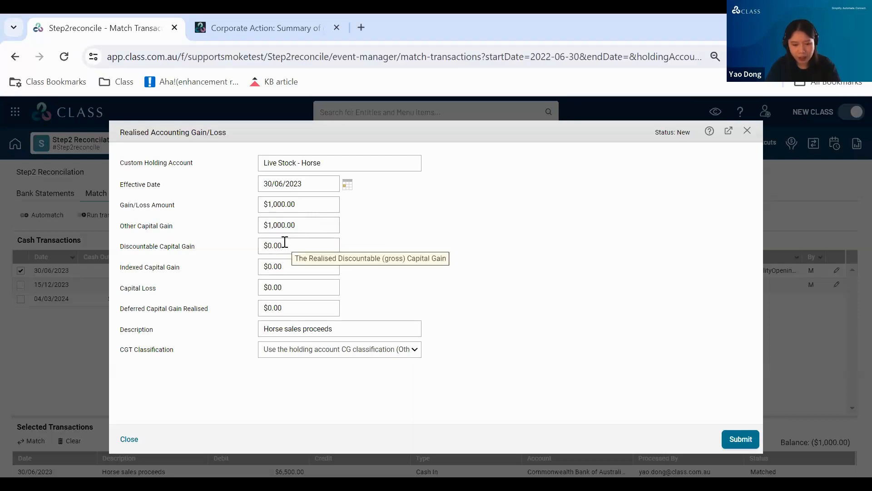
# Step: Compare the gain/loss amount with the other capital gain and submit the realised accounting gain/loss event
pyautogui.click(301, 206)
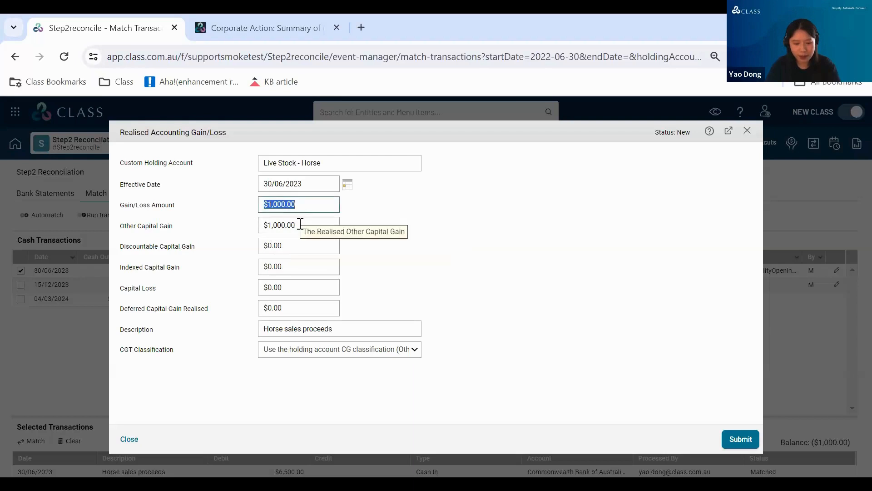
pyautogui.moveTo(230, 207); pyautogui.dragTo(121, 206)
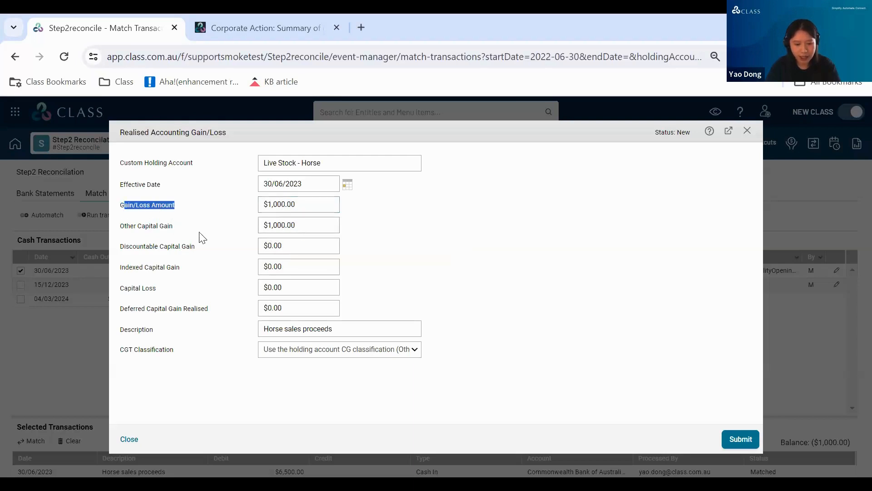
pyautogui.moveTo(200, 236); pyautogui.dragTo(119, 229)
pyautogui.click(434, 234)
pyautogui.moveTo(309, 207); pyautogui.dragTo(271, 206)
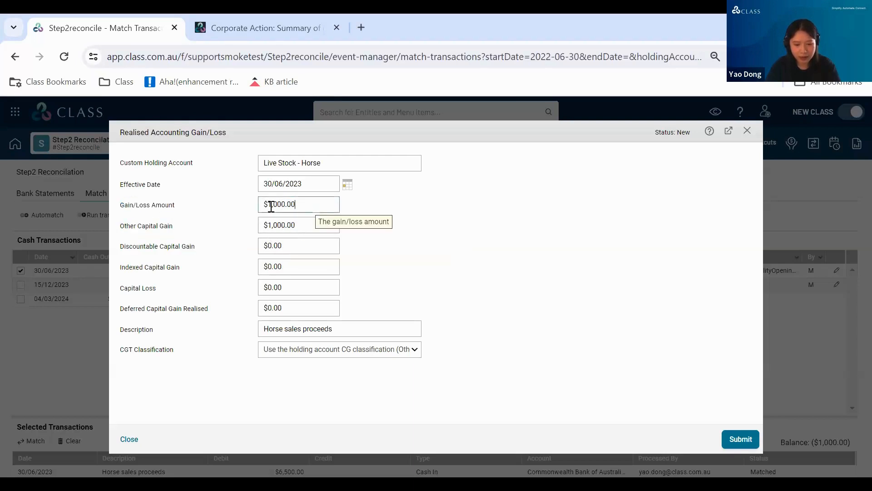
pyautogui.moveTo(317, 225); pyautogui.dragTo(246, 226)
pyautogui.click(348, 231)
pyautogui.moveTo(317, 211); pyautogui.dragTo(255, 209)
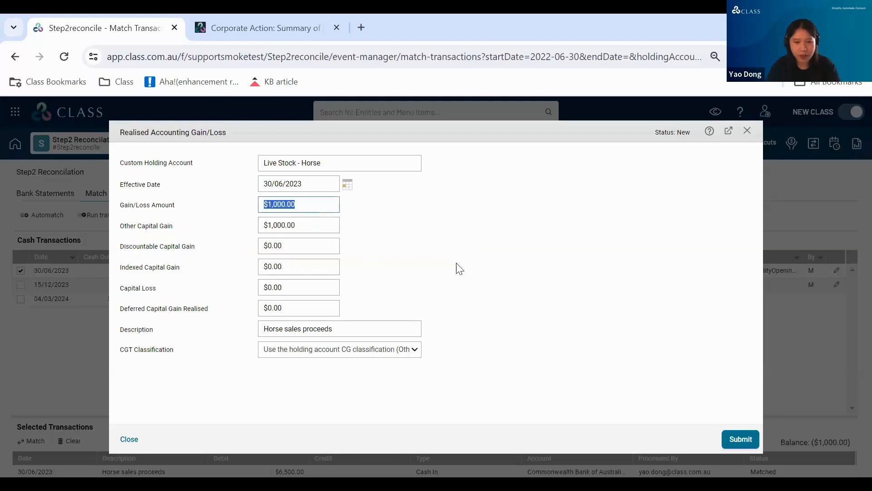
pyautogui.click(460, 275)
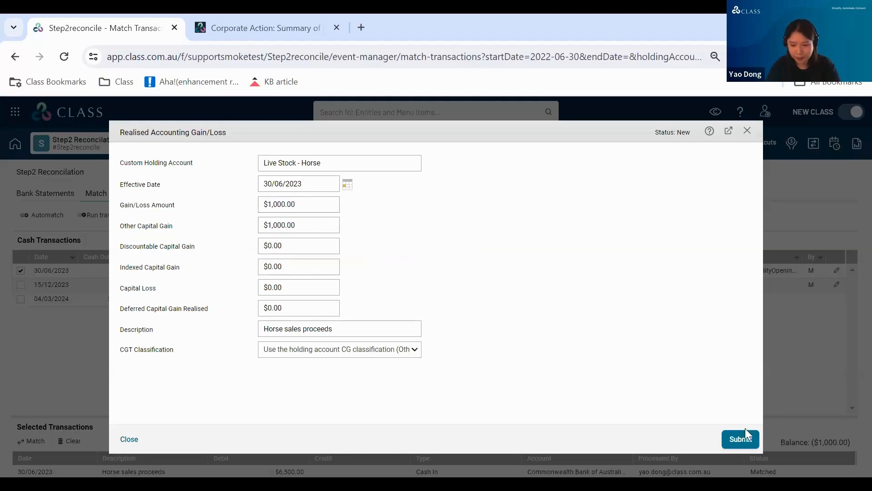
pyautogui.click(729, 440)
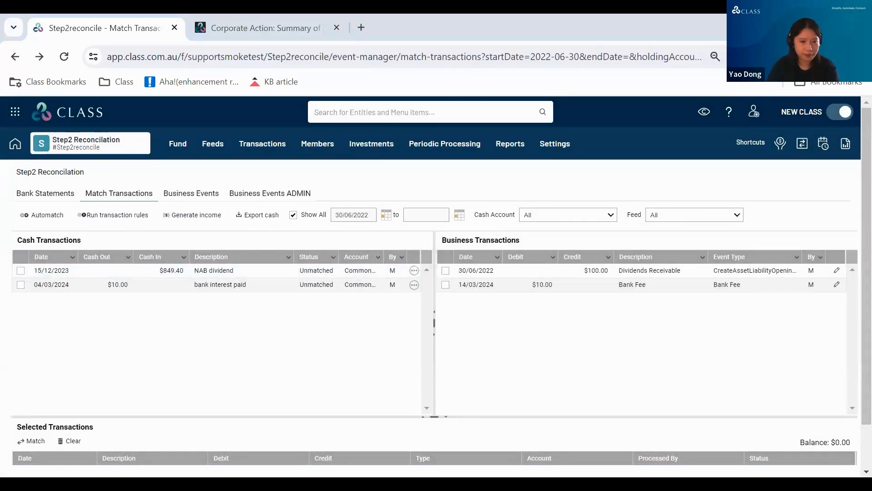
pyautogui.hotkey('alt', 'Tab')
pyautogui.click(399, 253)
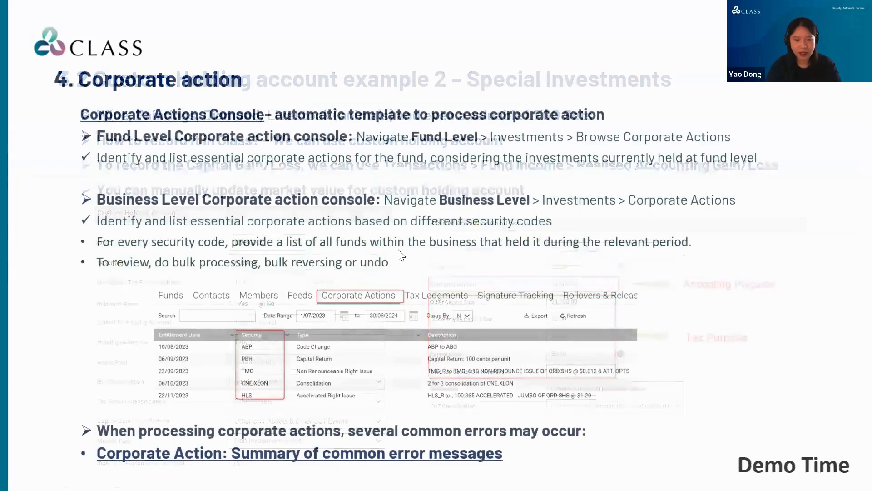
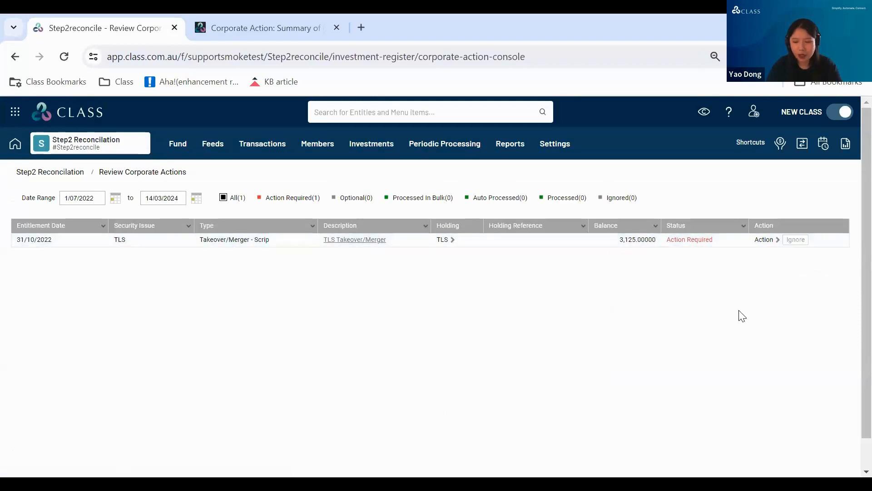
# Step: Open the TLS Takeover/Merger action dated 31/10/2022, create its target investment account and update its parcelling
pyautogui.click(764, 240)
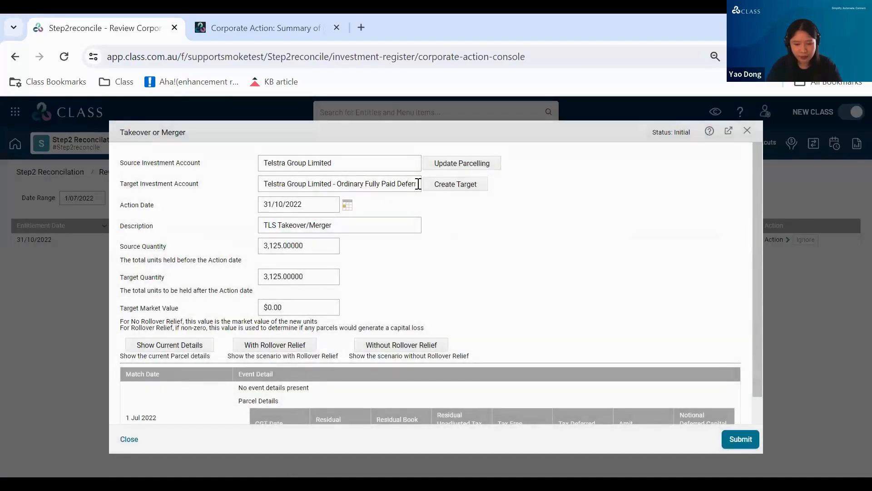
pyautogui.click(464, 187)
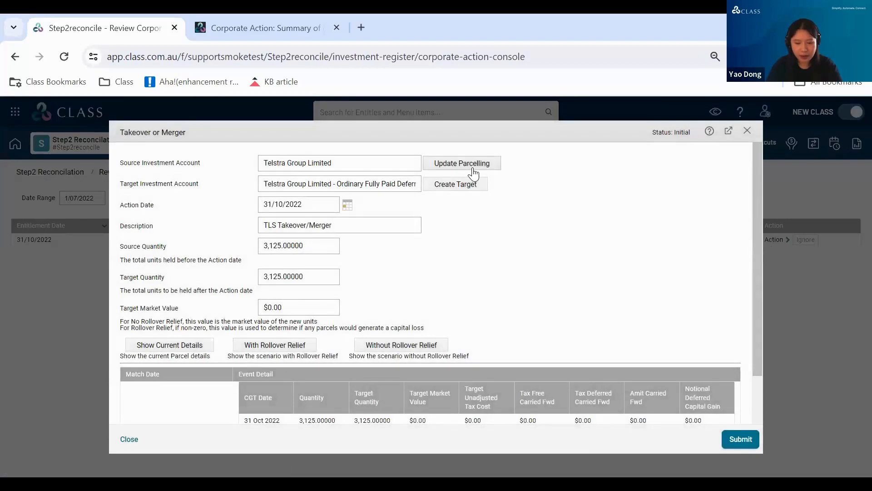
pyautogui.click(473, 173)
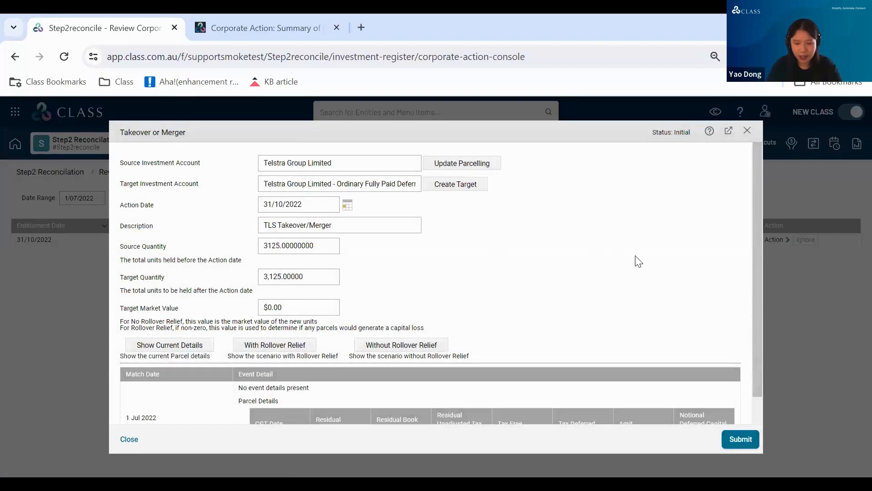
# Step: Apply the With Rollover Relief scenario to the TLS Takeover/Merger, submit it and return to the corporate actions list
pyautogui.scroll(-2, 639, 262)
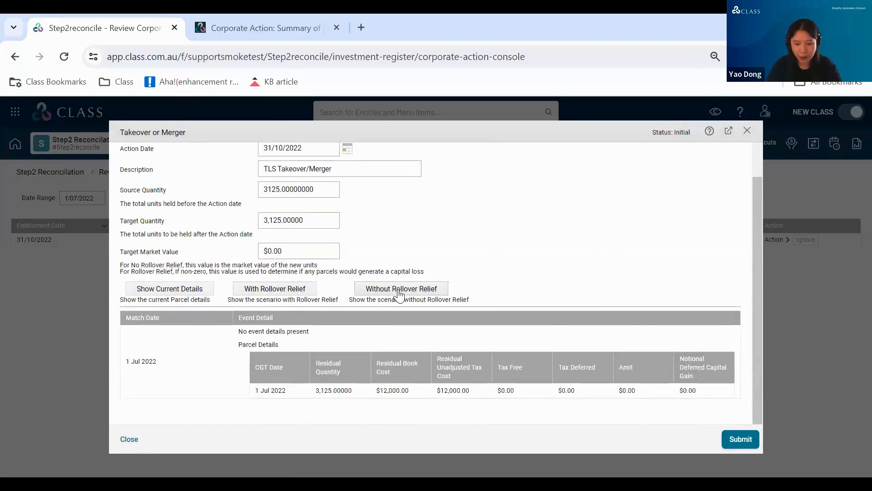
pyautogui.click(284, 291)
pyautogui.click(737, 439)
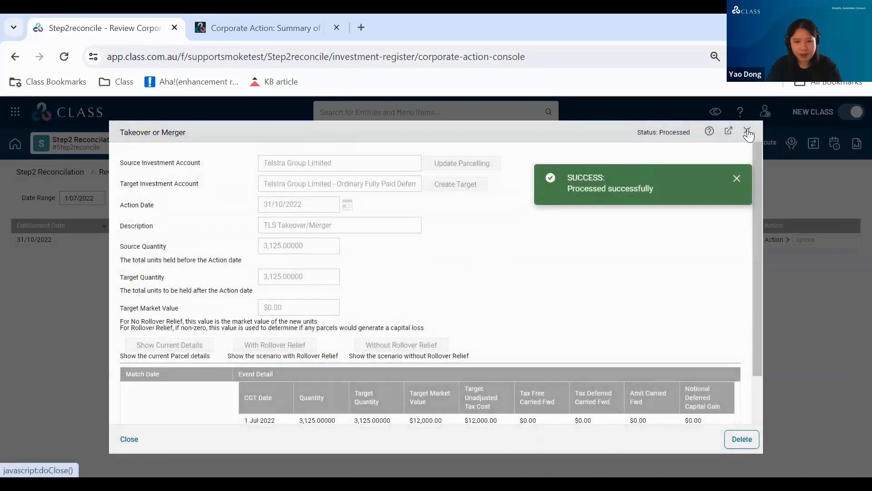
pyautogui.click(748, 131)
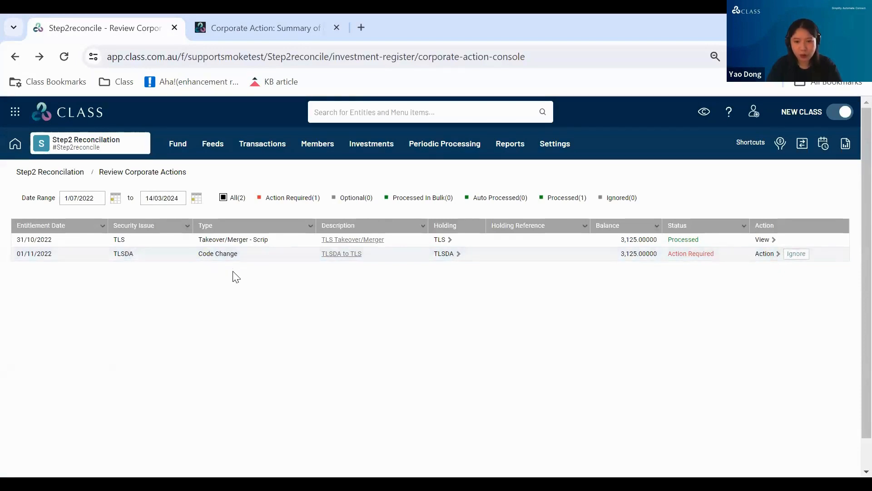
# Step: Process the TLSDA to TLS code change dated 1/11/2022, creating its target and updating the parcelling before submitting it
pyautogui.click(759, 253)
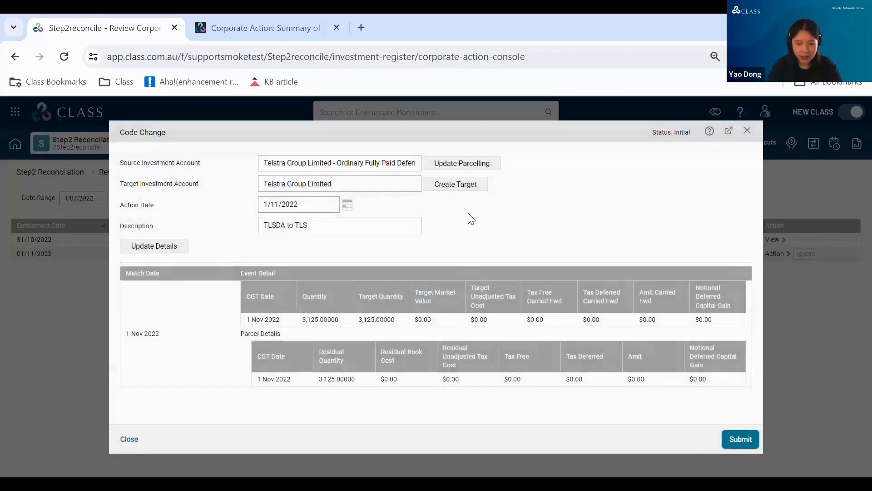
pyautogui.click(469, 189)
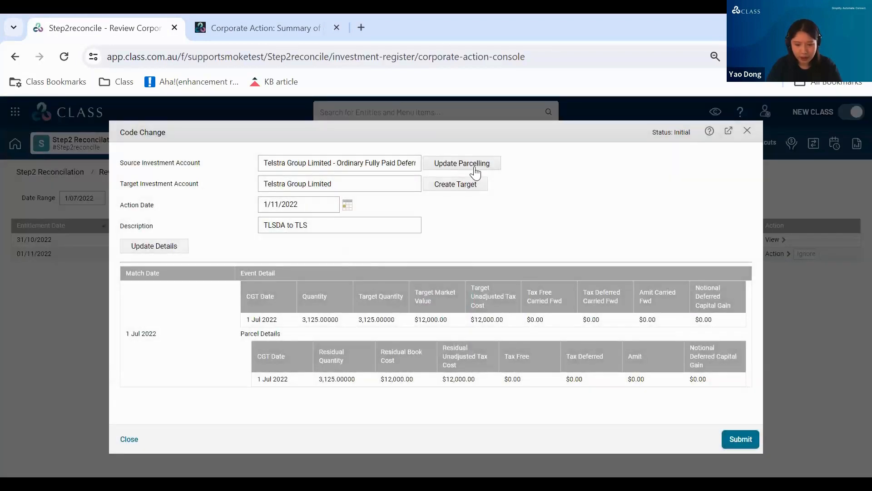
pyautogui.click(467, 164)
pyautogui.click(470, 314)
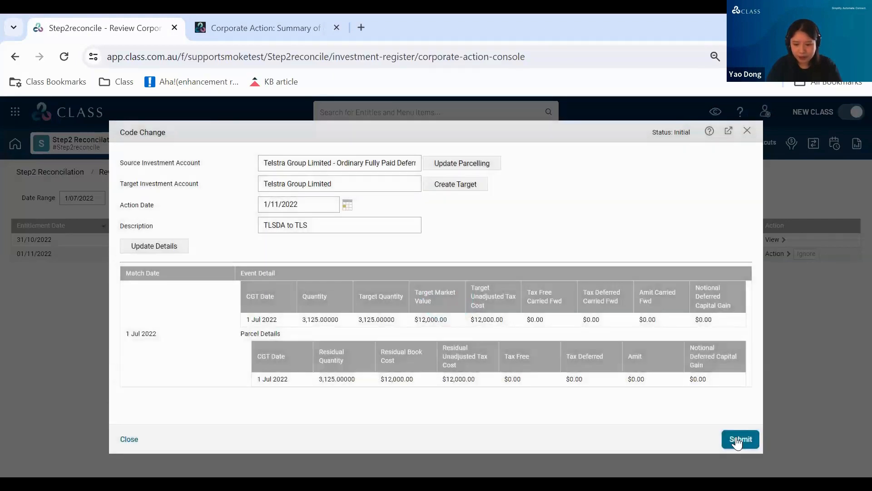
pyautogui.click(738, 441)
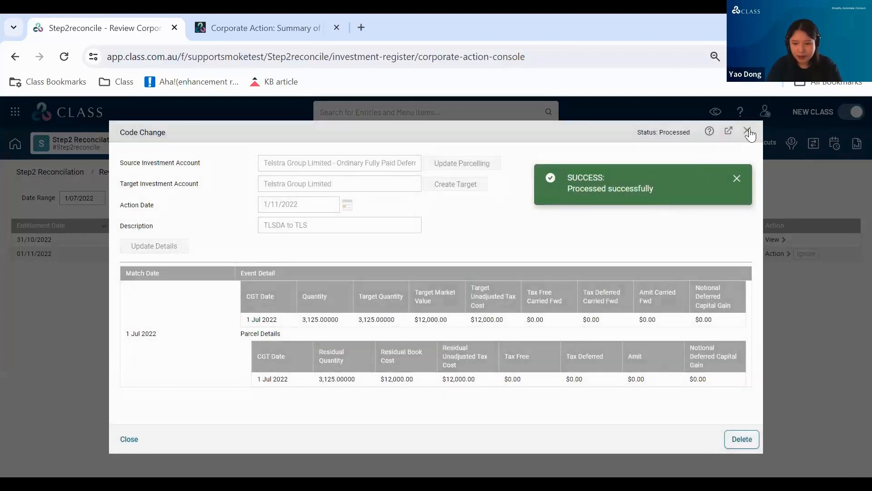
# Step: Reopen the processed TLSDA to TLS code change from the corporate actions list, review its parcel details and close it
pyautogui.click(748, 130)
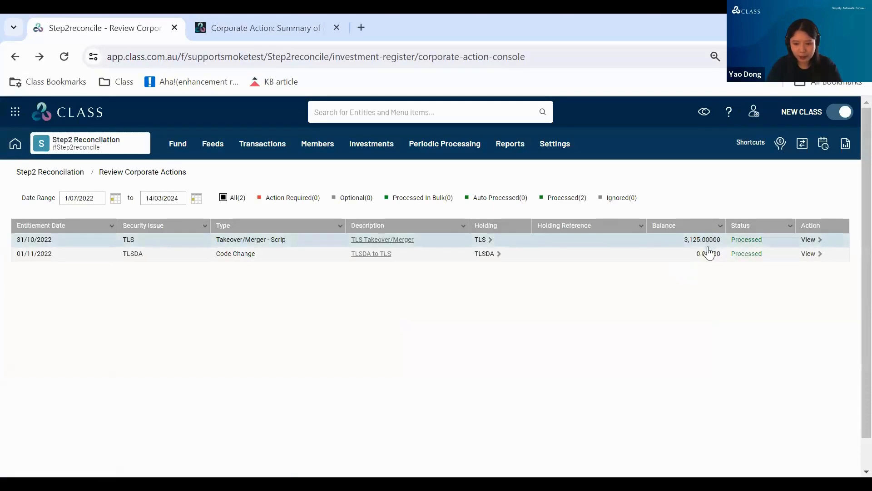
pyautogui.click(810, 255)
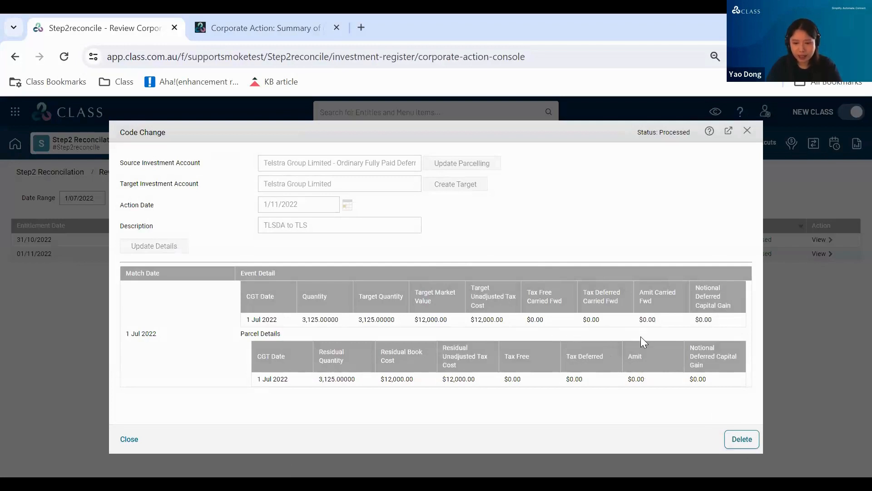
pyautogui.click(746, 132)
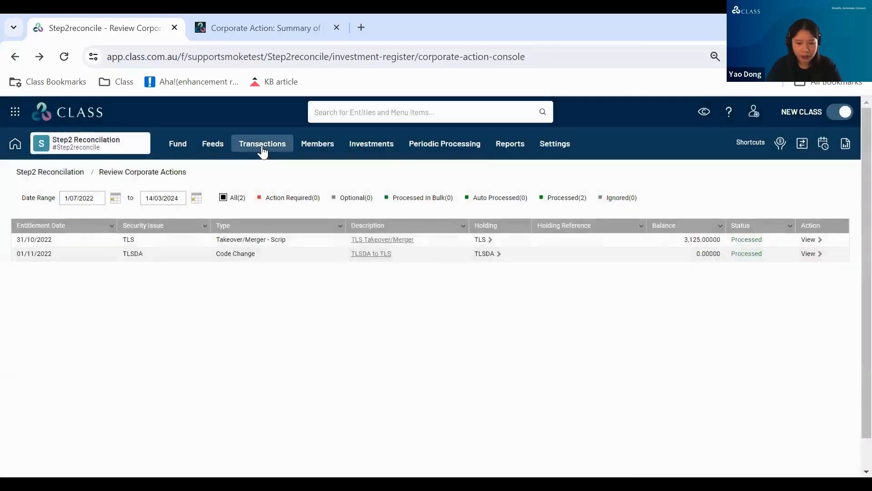
# Step: Delete the TLSDA to TLS Code Change event from the fund's business events and return to its corporate actions list
pyautogui.click(262, 144)
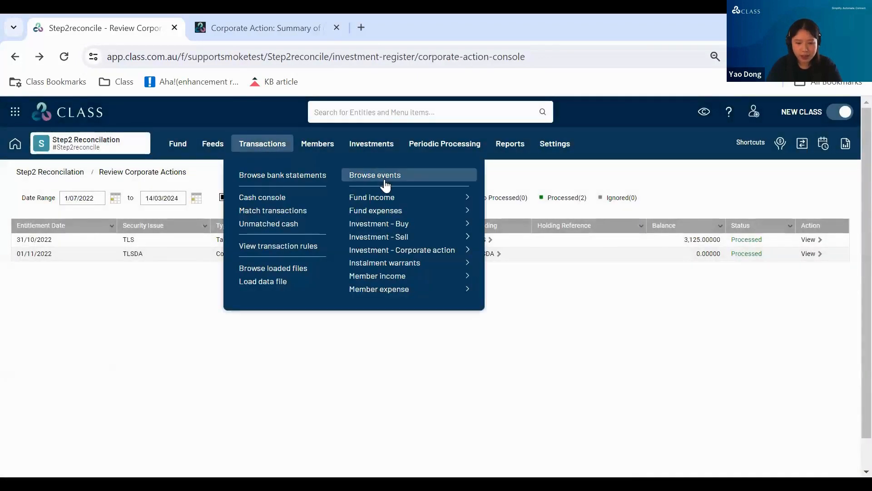
pyautogui.click(385, 178)
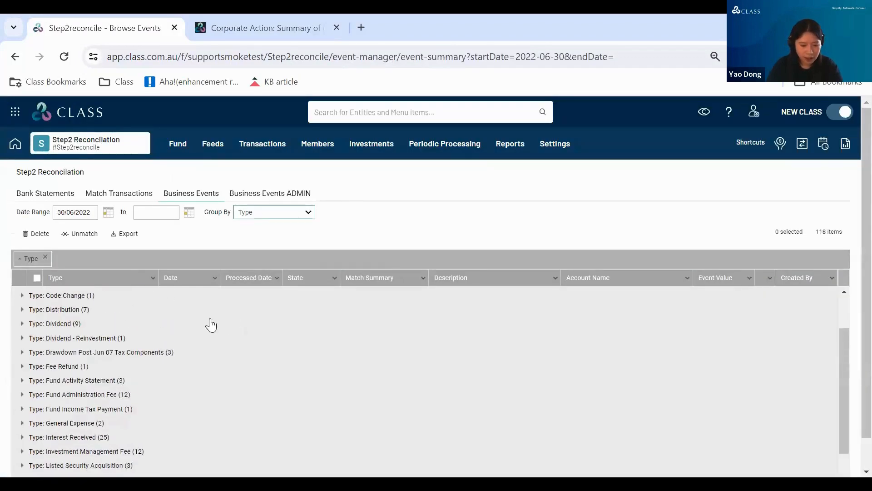
pyautogui.scroll(-3, 152, 356)
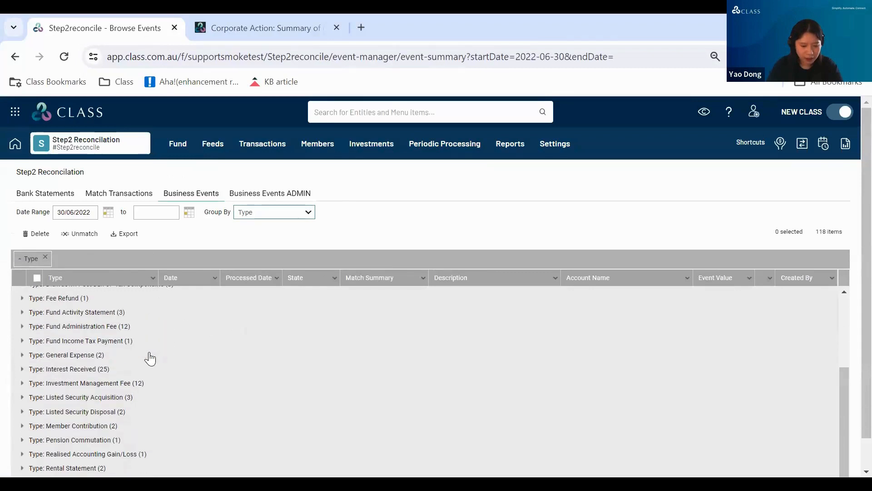
pyautogui.scroll(3, 153, 357)
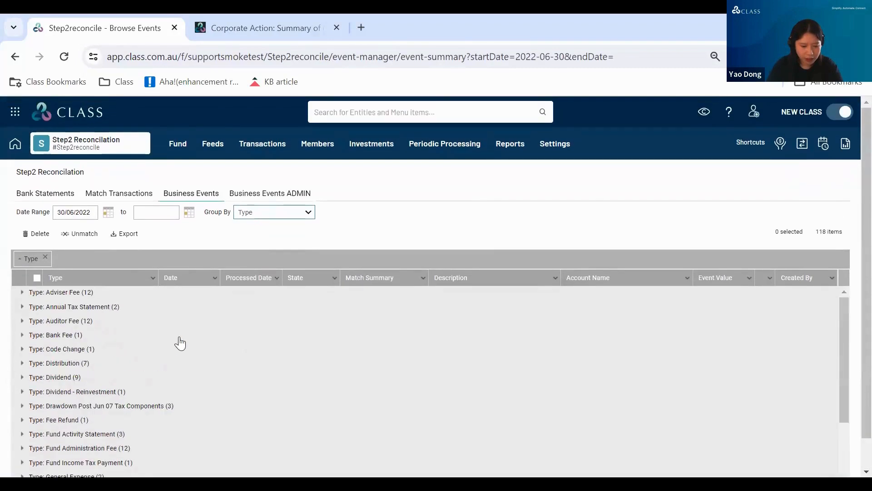
pyautogui.click(87, 349)
pyautogui.doubleClick(573, 368)
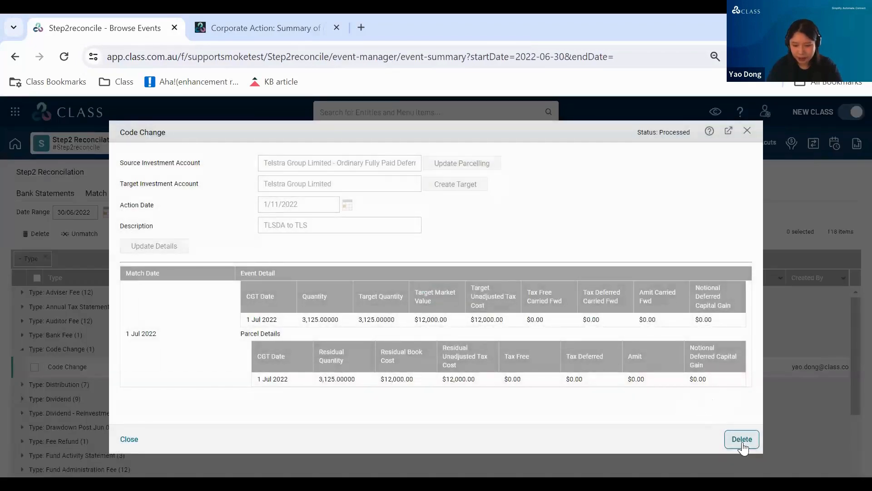
pyautogui.click(741, 439)
pyautogui.click(460, 318)
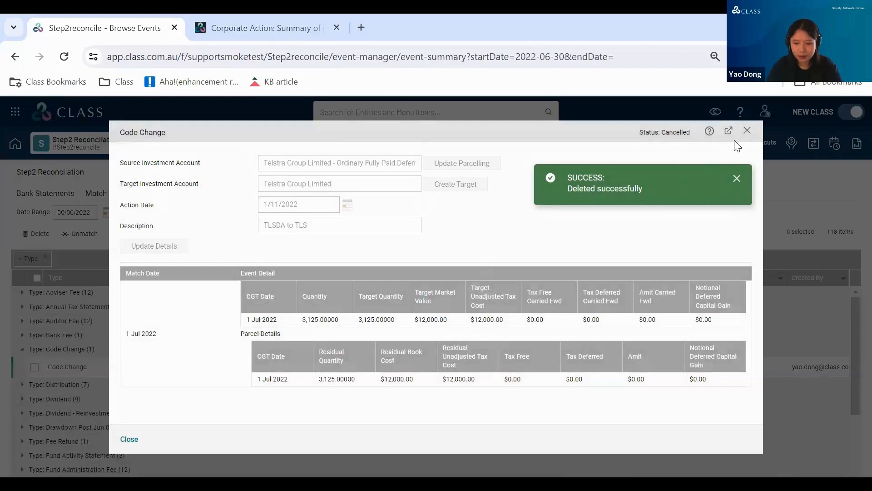
pyautogui.click(748, 131)
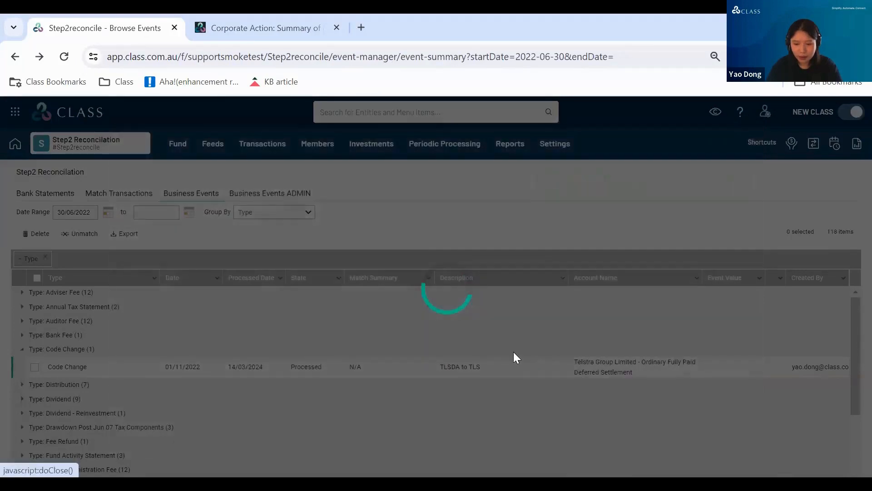
pyautogui.moveTo(372, 144)
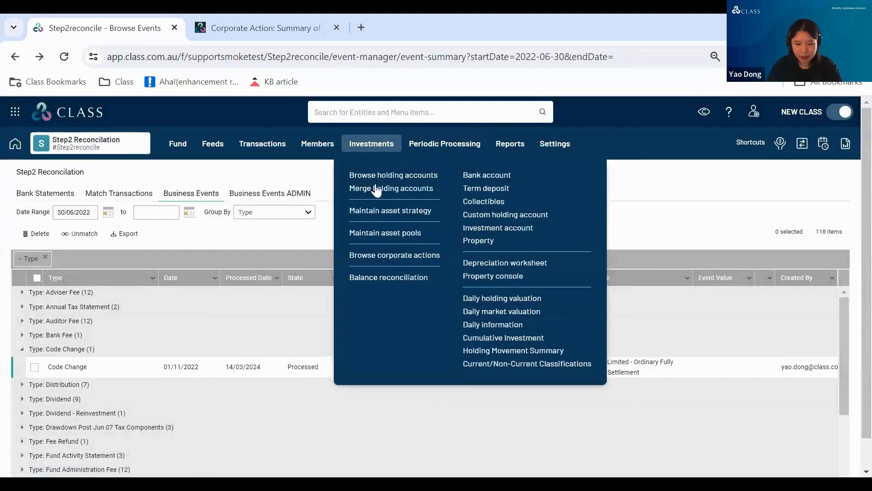
pyautogui.click(391, 257)
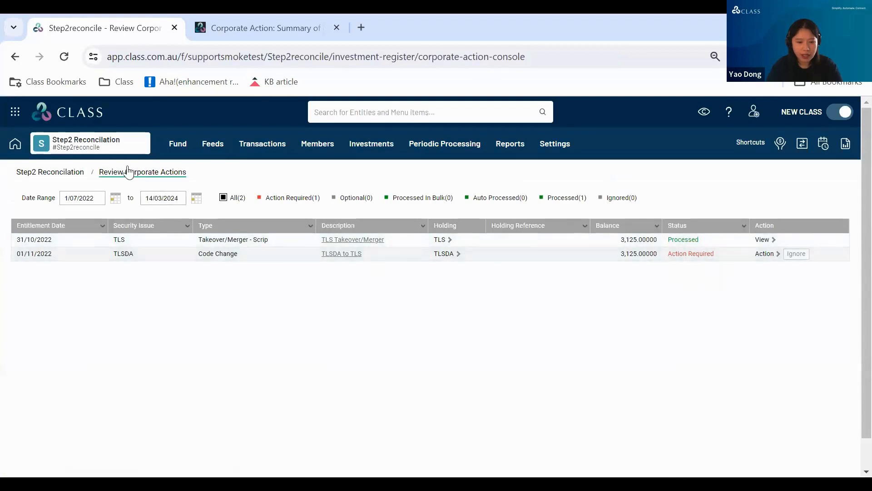
# Step: Go to the business-level corporate actions console and review the announcement details of the ABP to ABG code change
pyautogui.click(13, 146)
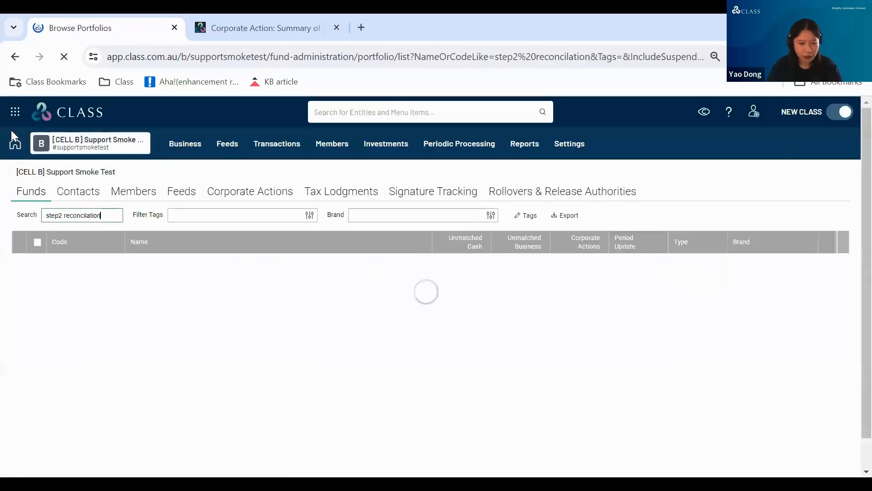
pyautogui.click(366, 154)
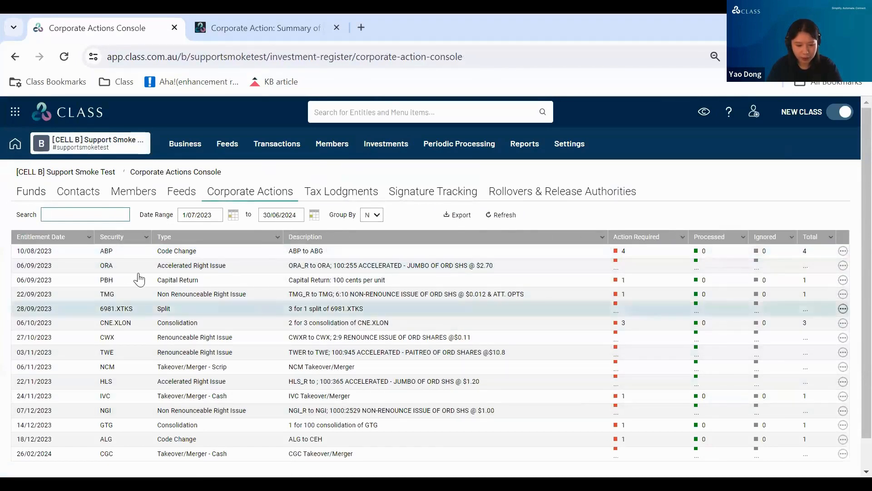
pyautogui.click(196, 251)
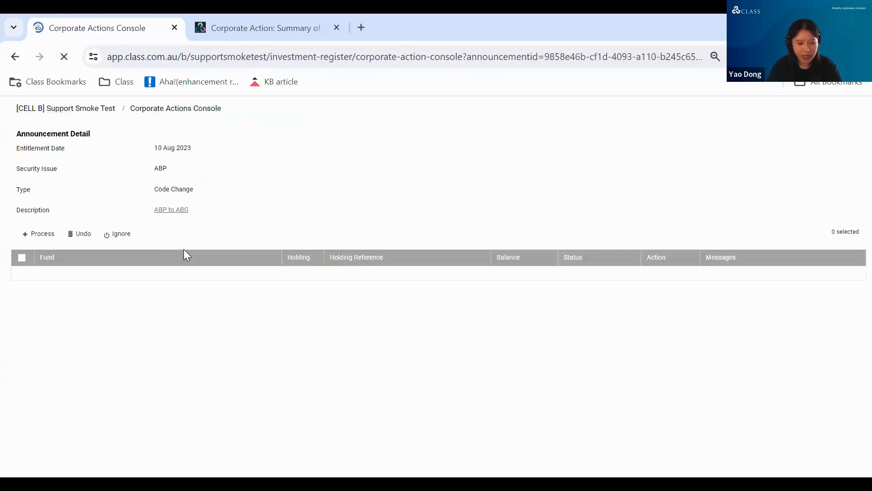
pyautogui.moveTo(153, 214); pyautogui.dragTo(210, 216)
pyautogui.click(146, 214)
pyautogui.moveTo(146, 214); pyautogui.dragTo(204, 215)
pyautogui.click(208, 225)
pyautogui.click(187, 230)
pyautogui.moveTo(154, 234); pyautogui.dragTo(184, 236)
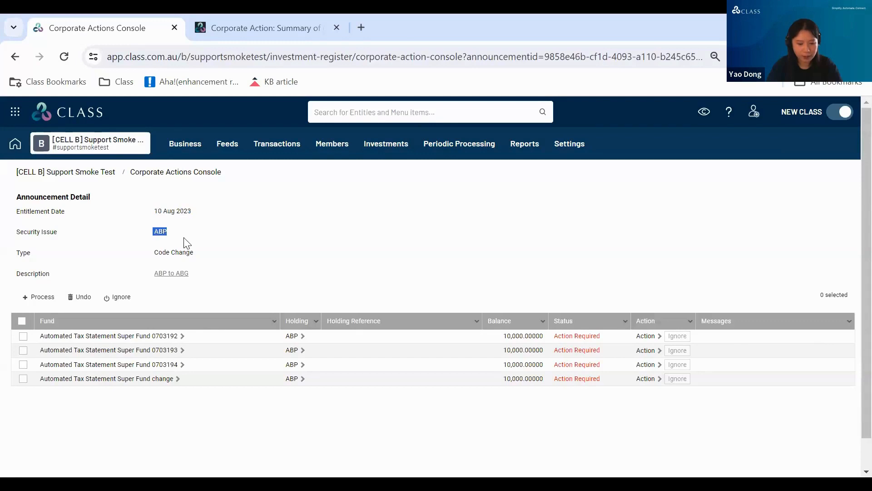
pyautogui.click(155, 253)
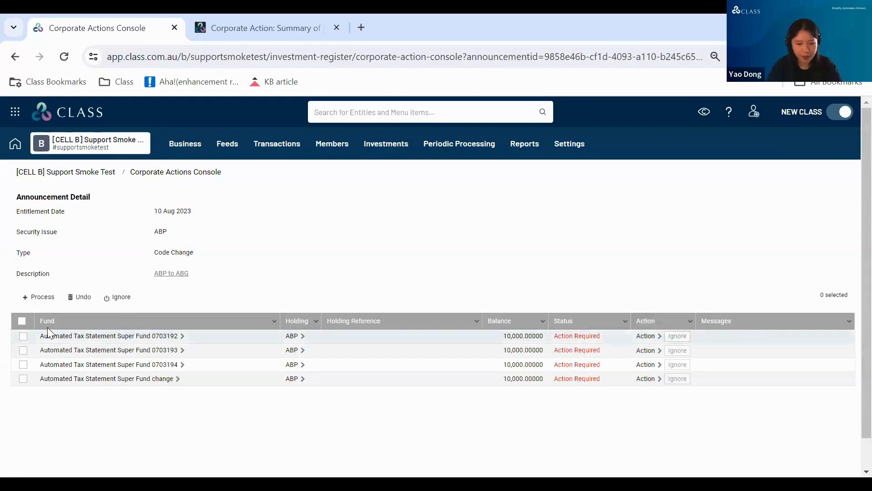
# Step: Bulk process the ABP to ABG code change for all listed funds
pyautogui.click(21, 321)
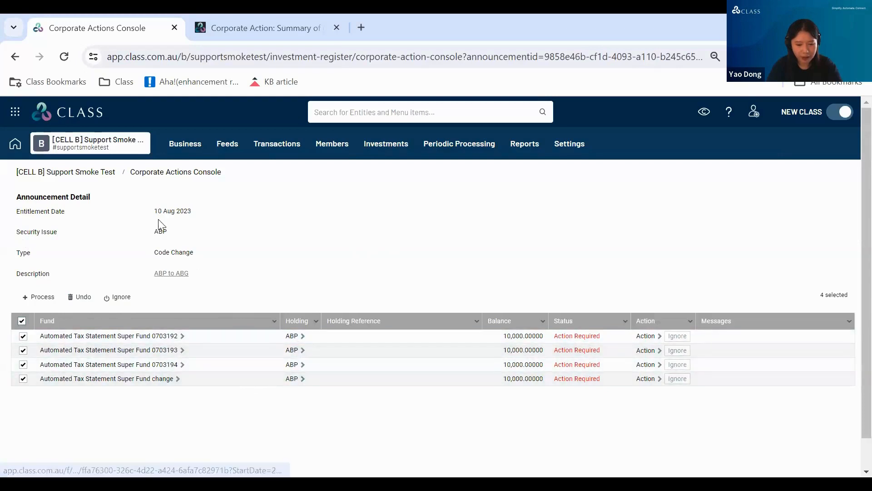
pyautogui.click(39, 298)
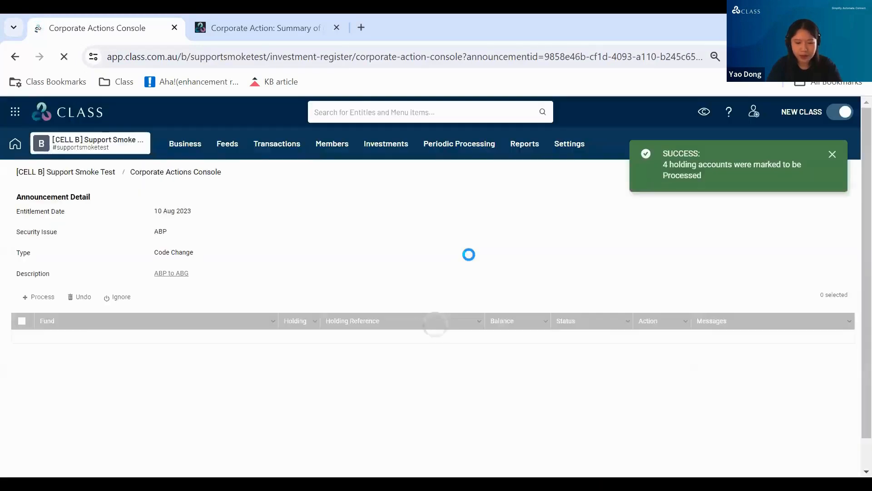
pyautogui.click(831, 158)
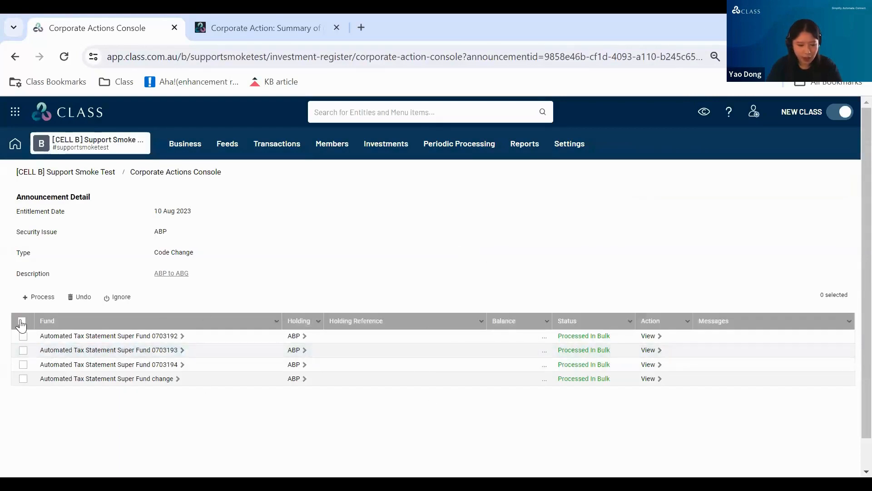
# Step: Undo the bulk processing of the ABP to ABG code change for all listed funds
pyautogui.click(21, 321)
pyautogui.click(80, 297)
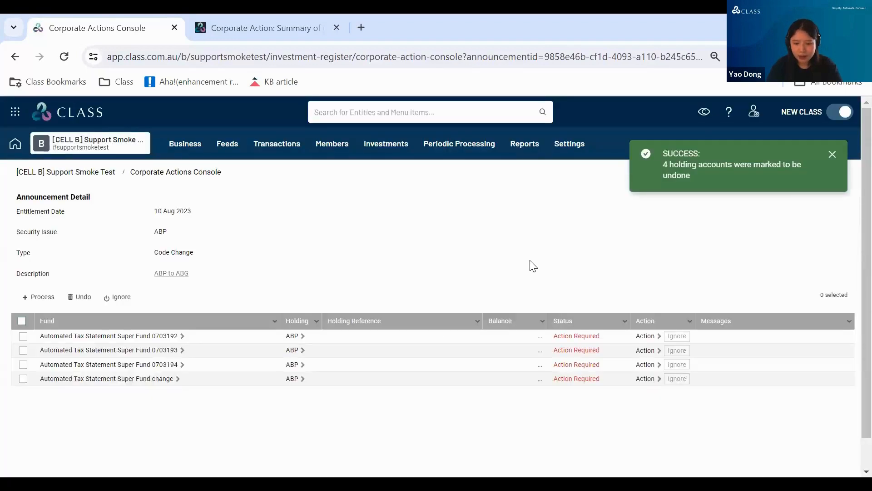
pyautogui.click(832, 155)
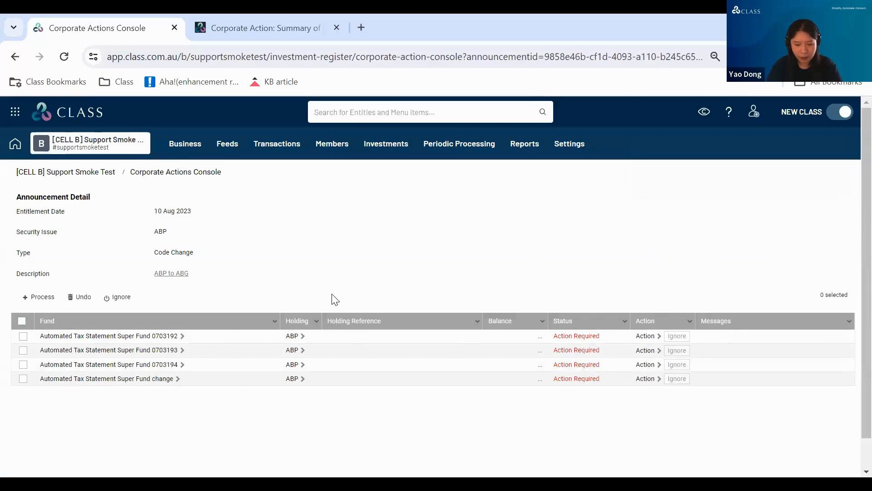
# Step: Review the first listed fund's ABP to ABG code change without submitting it, and view that fund's dashboard before returning
pyautogui.click(651, 339)
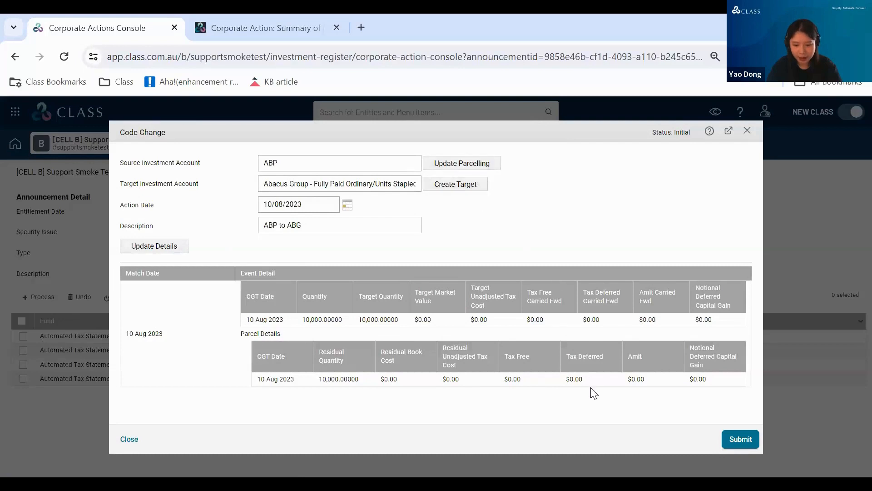
pyautogui.click(747, 132)
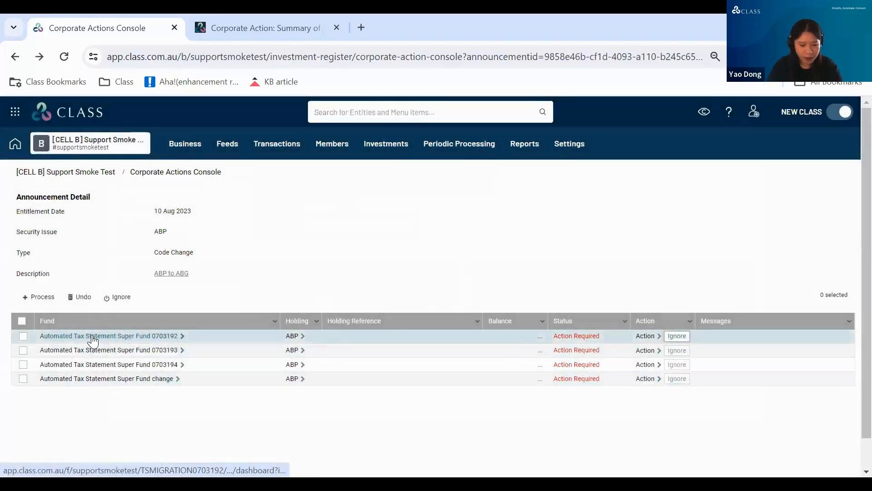
pyautogui.click(94, 336)
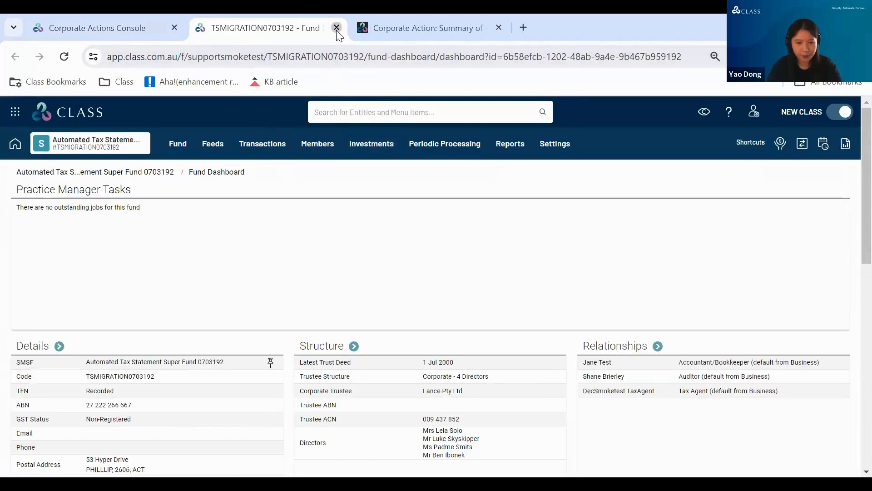
pyautogui.click(337, 28)
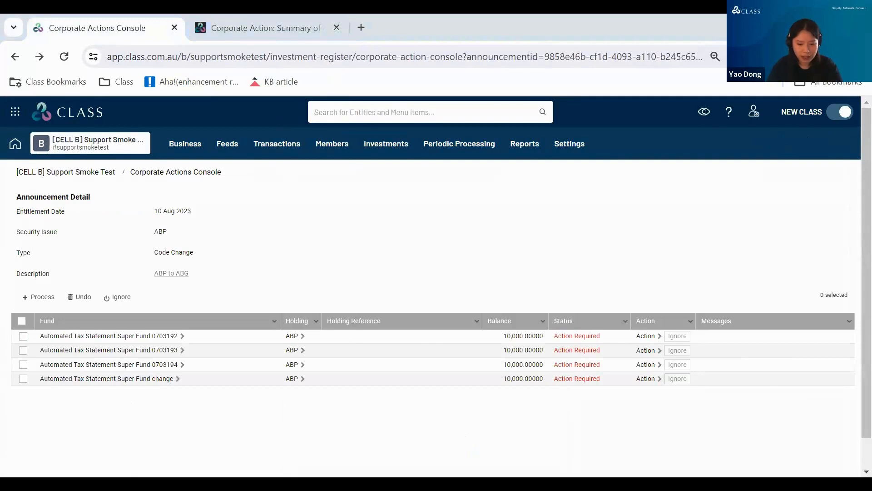
# Step: Examine the article summarising common corporate action error messages and find the entry "Target quantity must be more than zero"
pyautogui.hotkey('alt', 'Tab')
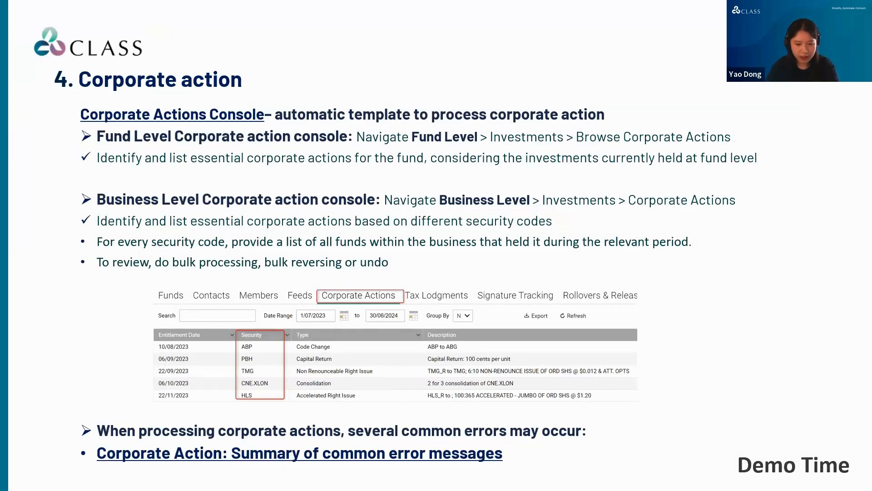
pyautogui.hotkey('alt', 'Tab')
pyautogui.scroll(-2, 527, 320)
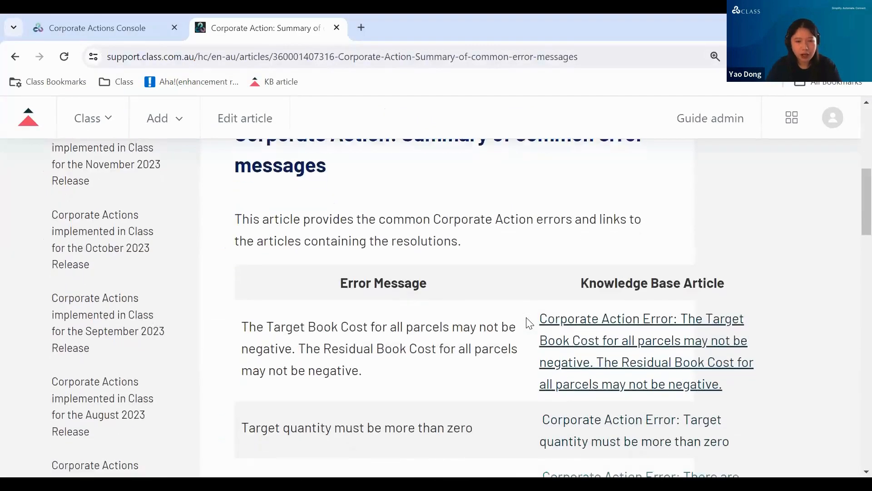
pyautogui.scroll(-3, 527, 321)
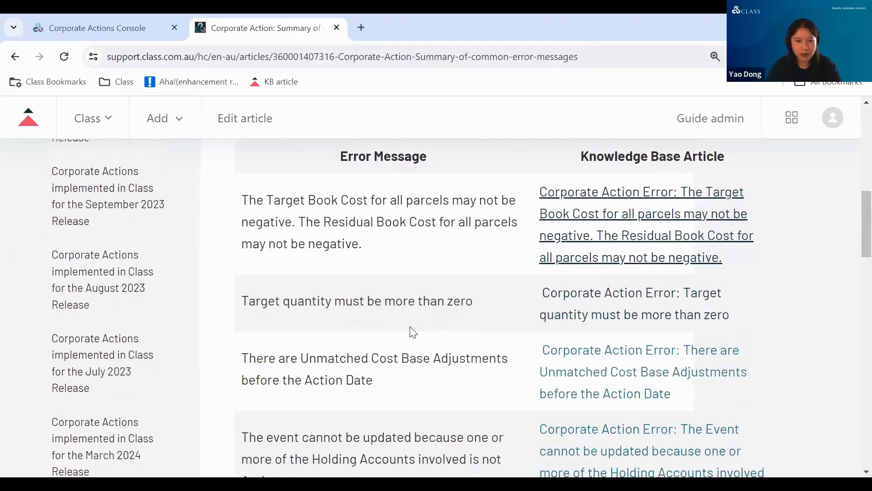
pyautogui.scroll(-1, 414, 332)
pyautogui.moveTo(242, 236); pyautogui.dragTo(457, 244)
pyautogui.scroll(1, 410, 275)
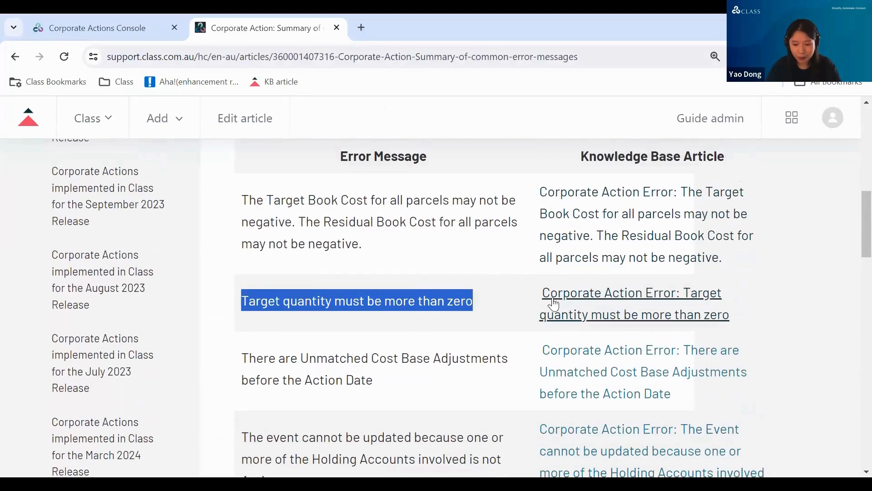
# Step: Open the article on the "Target quantity must be more than zero" error, read its cause and resolution, and close it
pyautogui.click(574, 298)
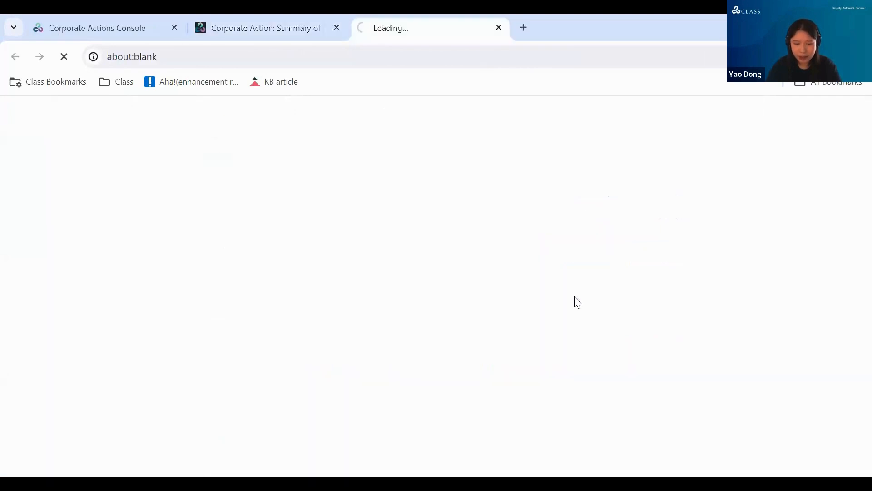
pyautogui.scroll(-2, 529, 300)
pyautogui.scroll(-5, 530, 308)
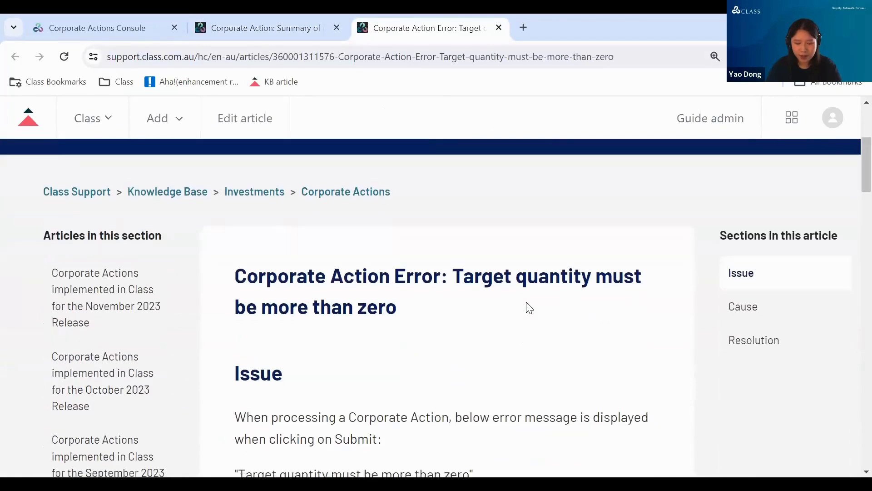
pyautogui.scroll(-5, 529, 308)
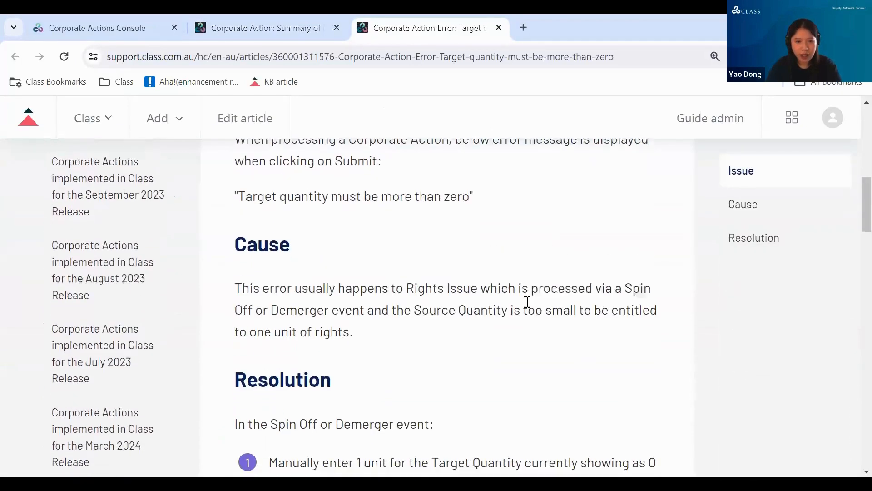
pyautogui.moveTo(274, 229); pyautogui.dragTo(394, 230)
pyautogui.click(383, 251)
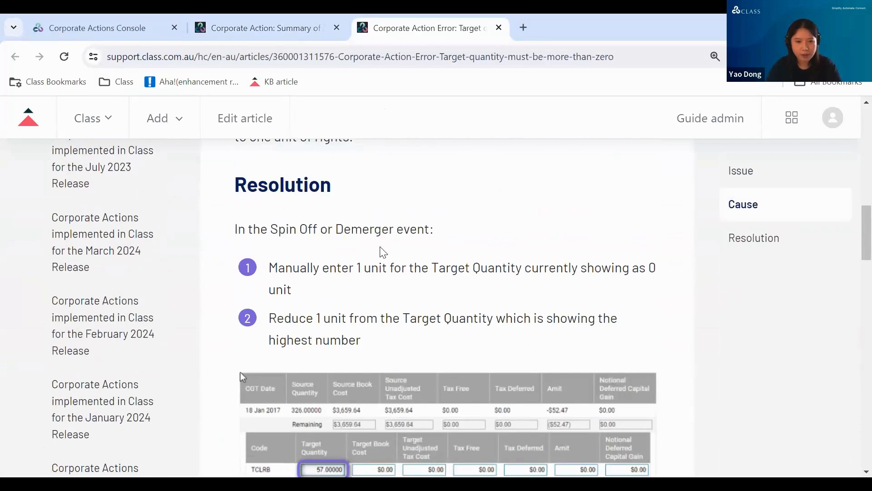
pyautogui.scroll(-4, 383, 251)
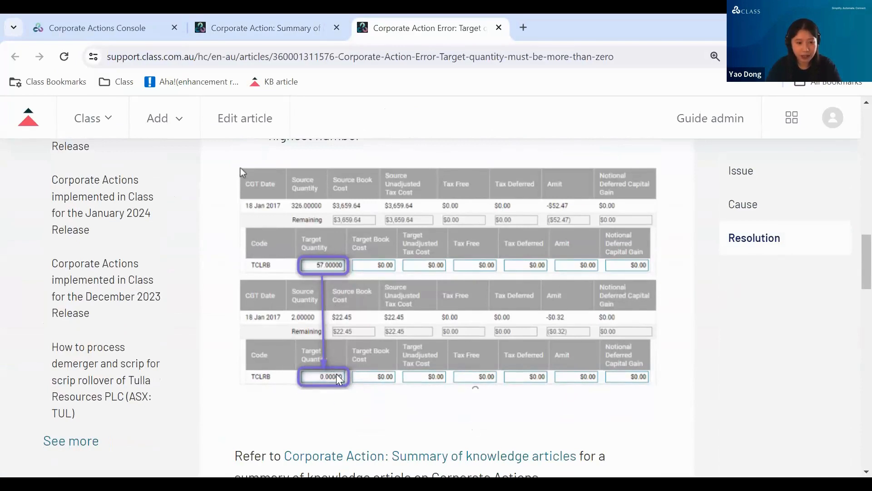
pyautogui.click(499, 28)
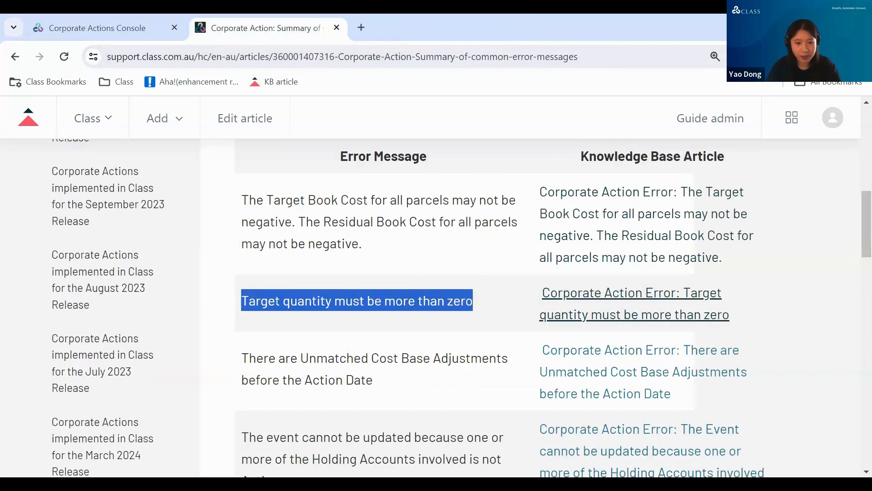
# Step: Return to the Corporate Actions Console and open the Step2 Reconcilation fund's dashboard from the business fund list
pyautogui.click(102, 32)
pyautogui.click(15, 143)
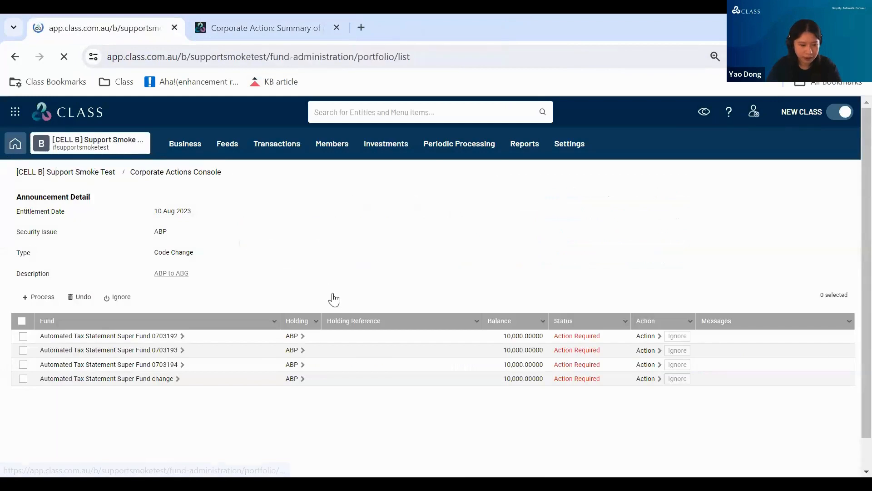
pyautogui.click(176, 260)
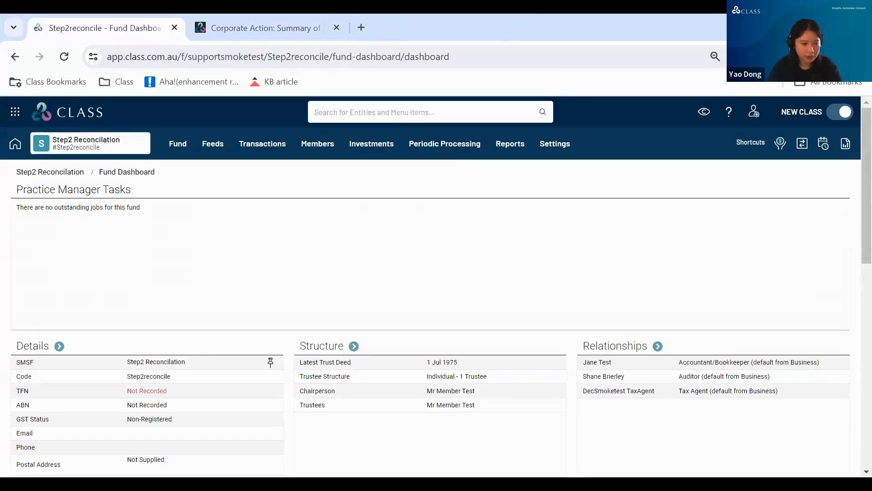
pyautogui.hotkey('alt', 'Tab')
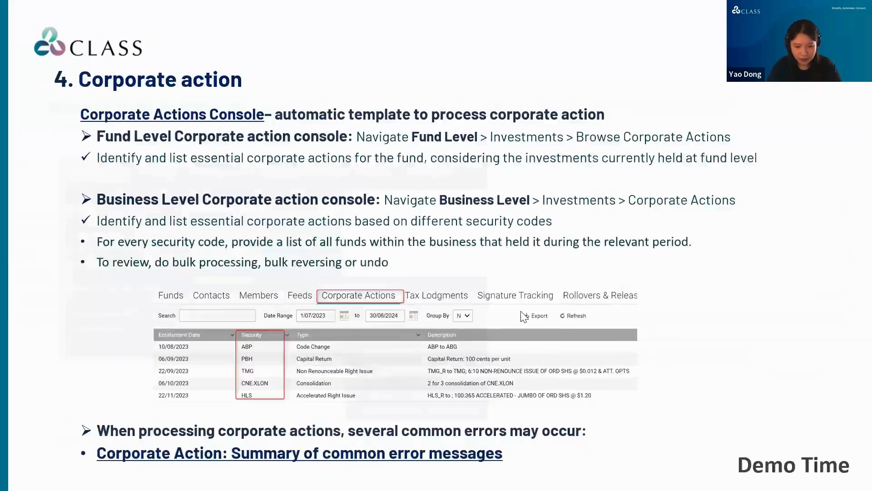
pyautogui.click(518, 314)
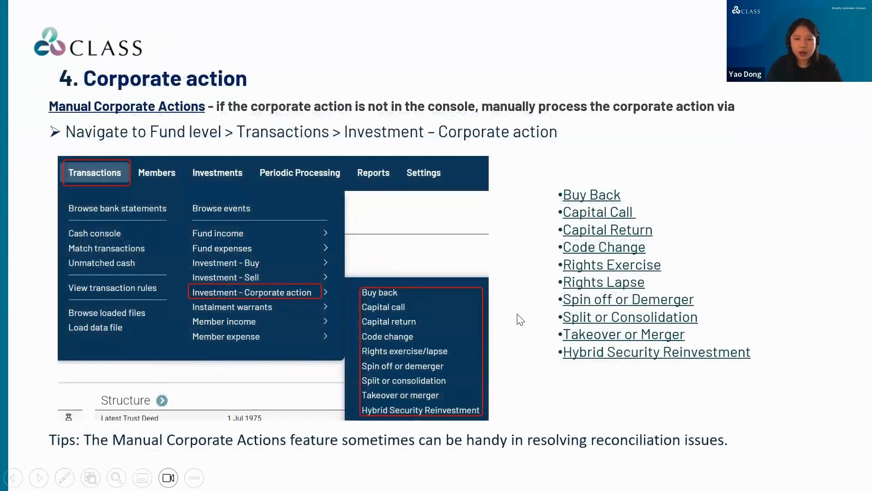